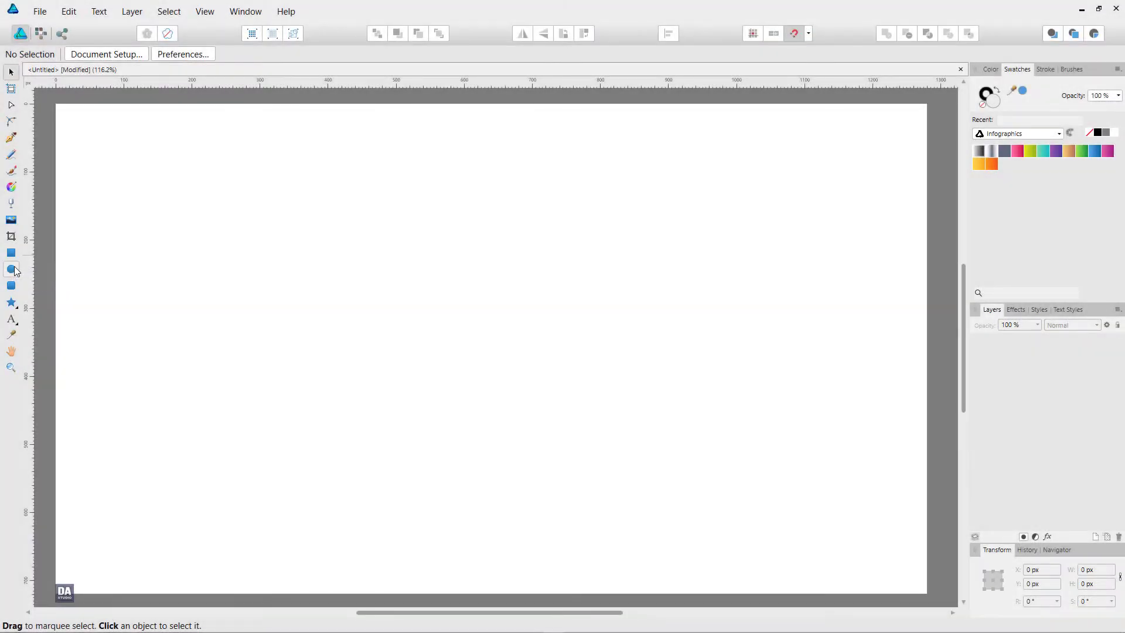
Step: Draw a page-sized 1280 × 720 px rectangle, fill it slate blue and lock it
click(12, 270)
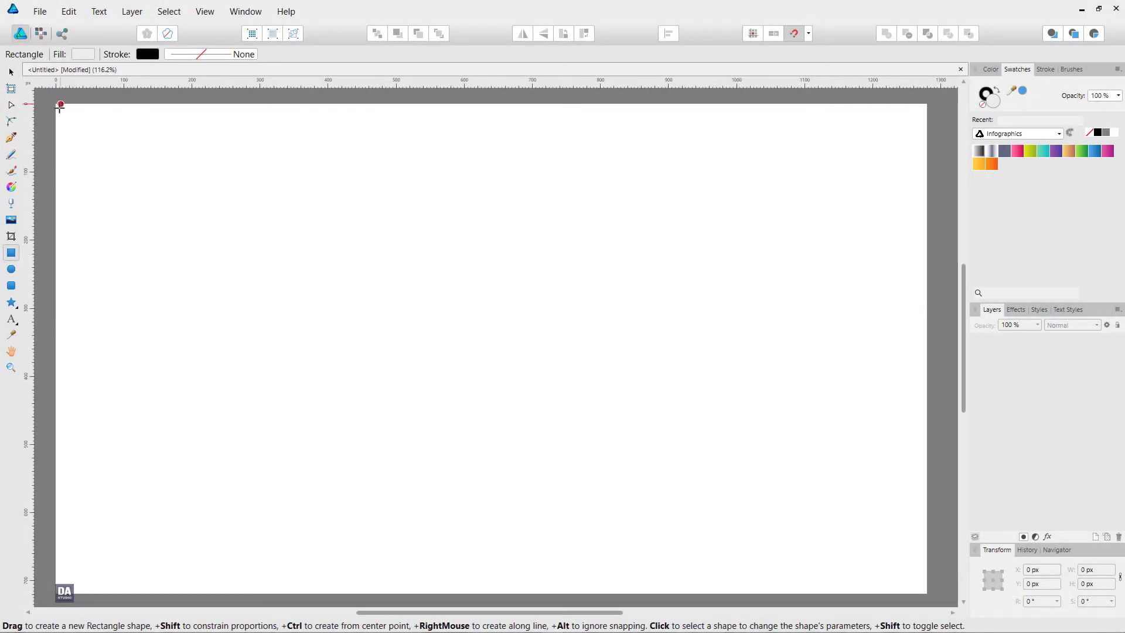
mouse_move(60, 106)
mouse_down()
mouse_move(926, 549)
mouse_move(927, 589)
mouse_up()
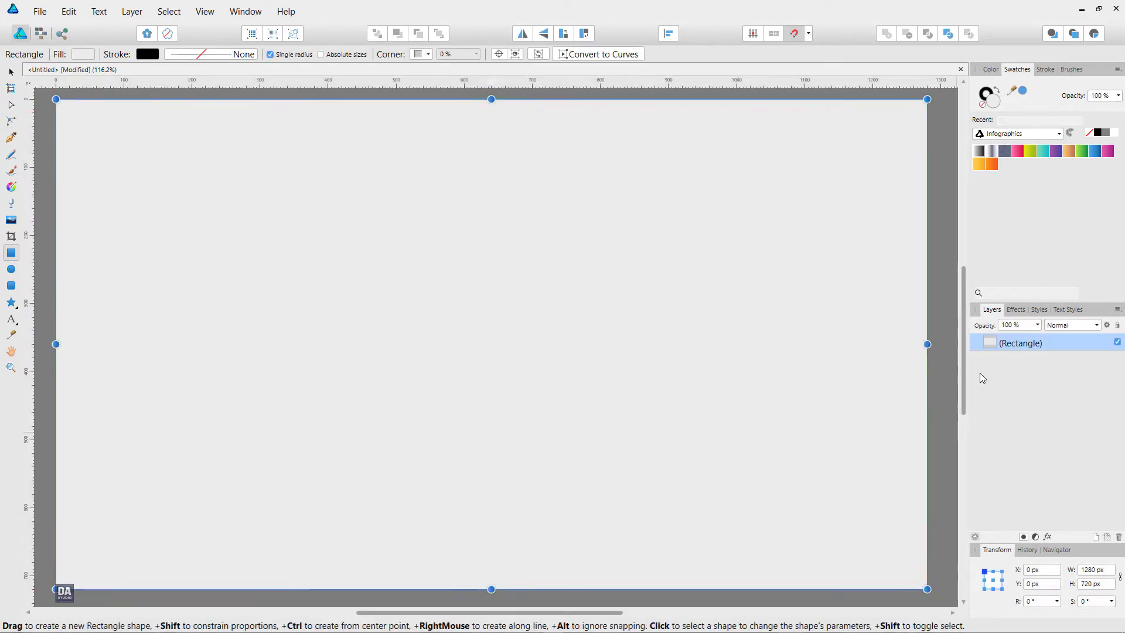
click(1007, 153)
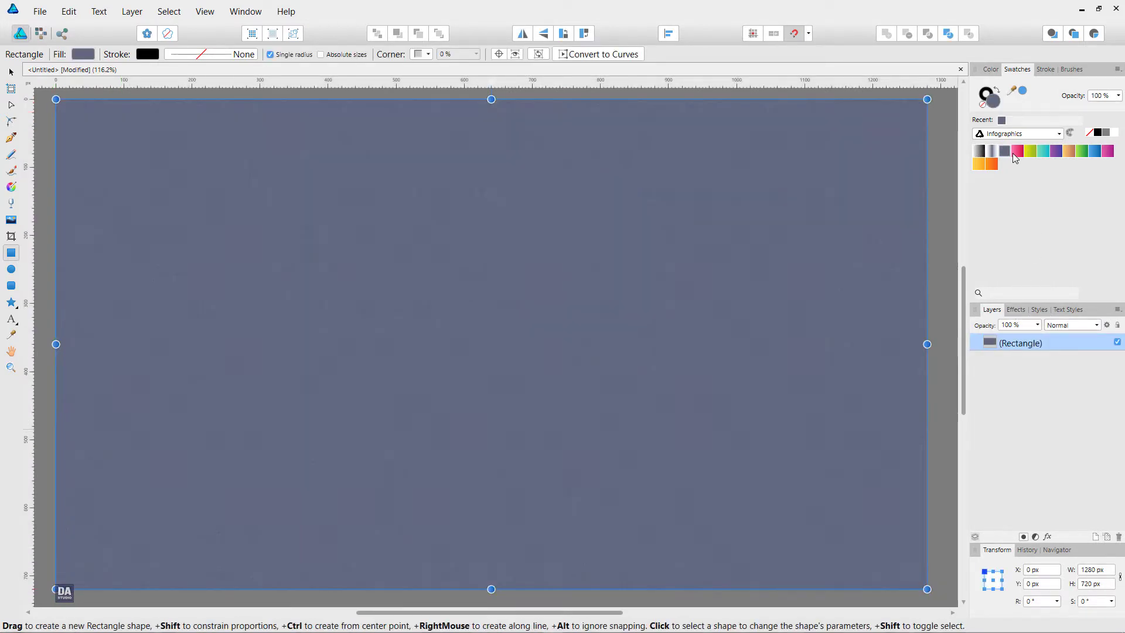
click(1108, 342)
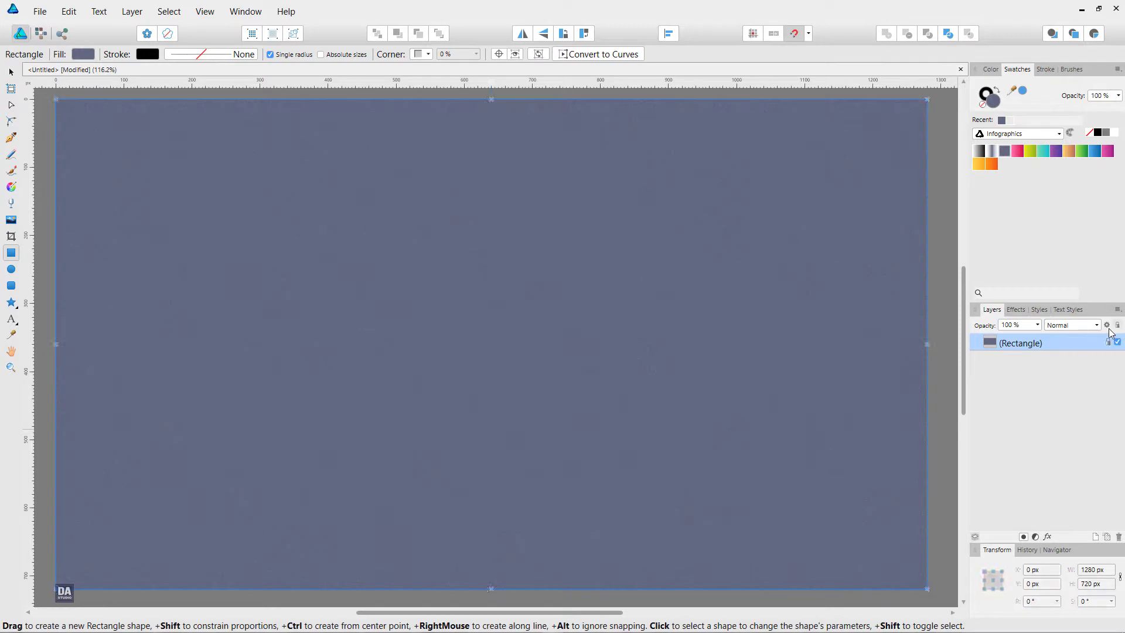
Step: Deselect the locked background and zoom in on the page
click(12, 73)
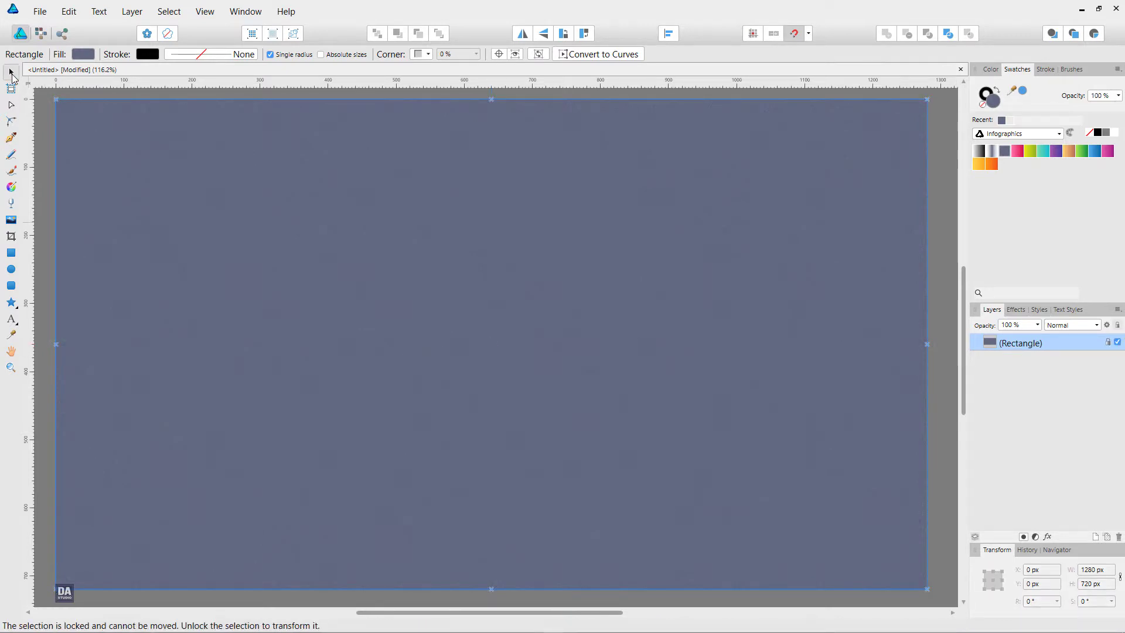
click(283, 192)
scroll(290, 204, down, 1)
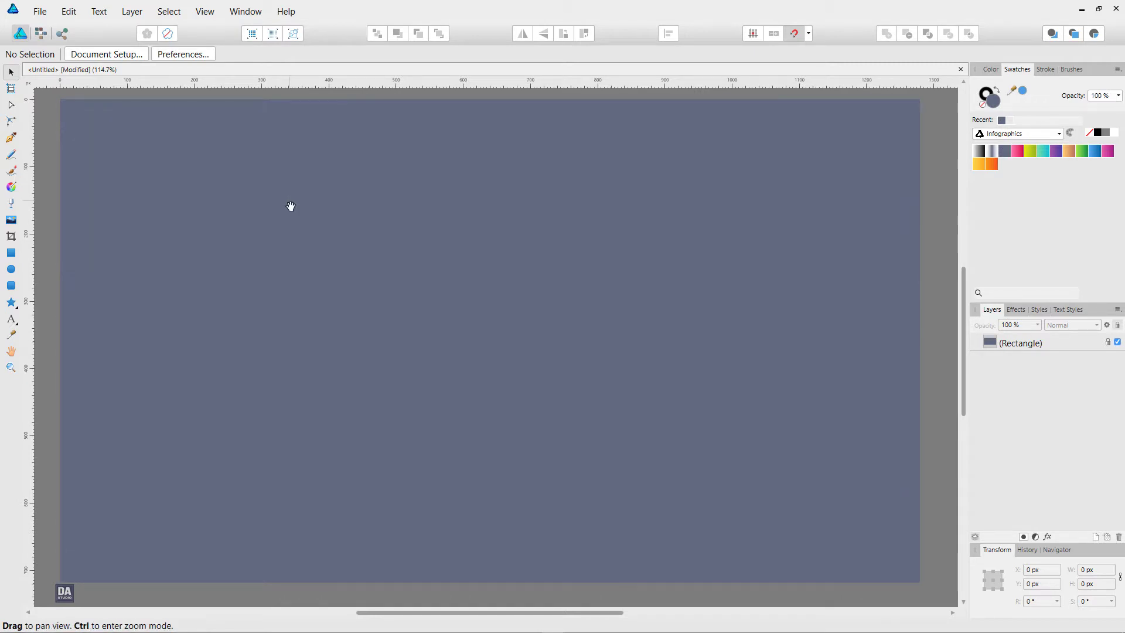
drag(477, 296, 522, 312)
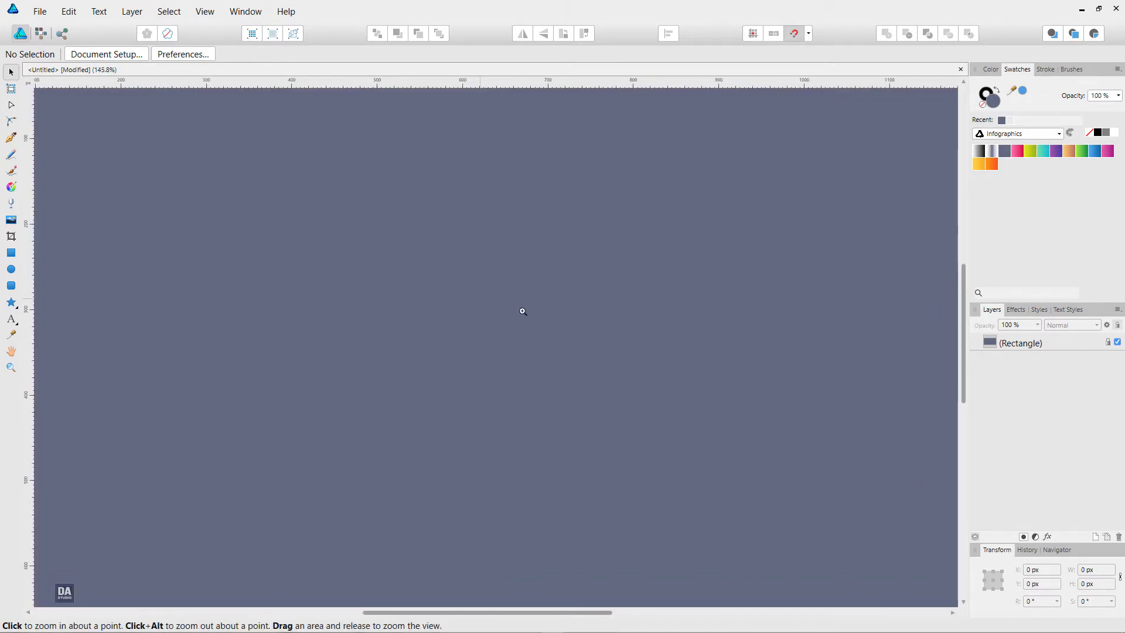
Step: Draw a white 182.9 px circle at the page centre
key(h)
key(v)
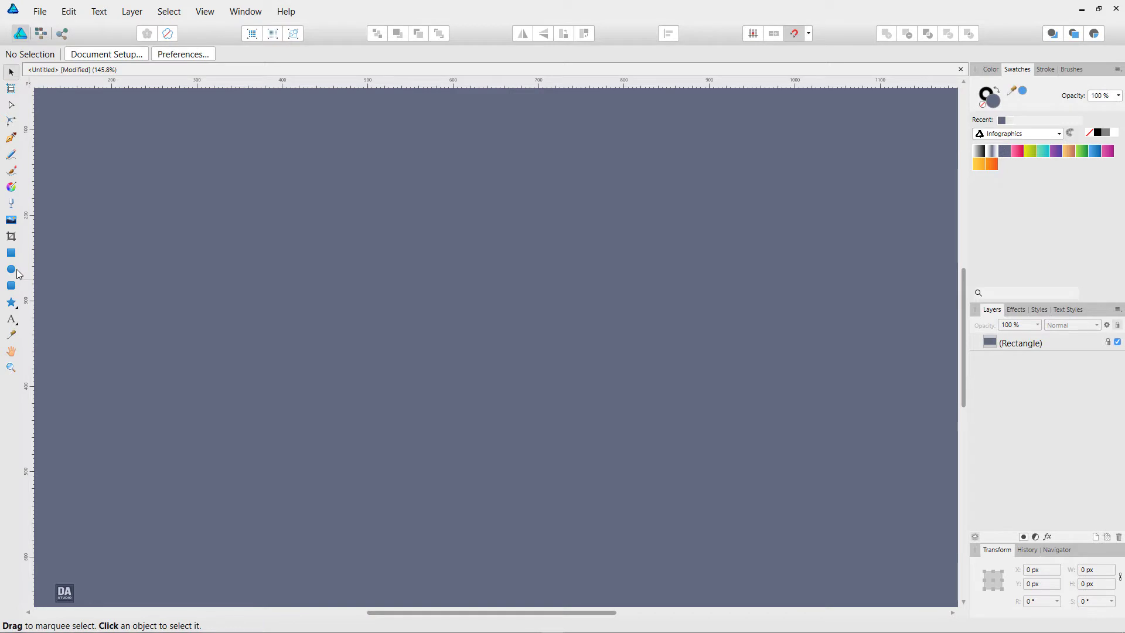
click(11, 269)
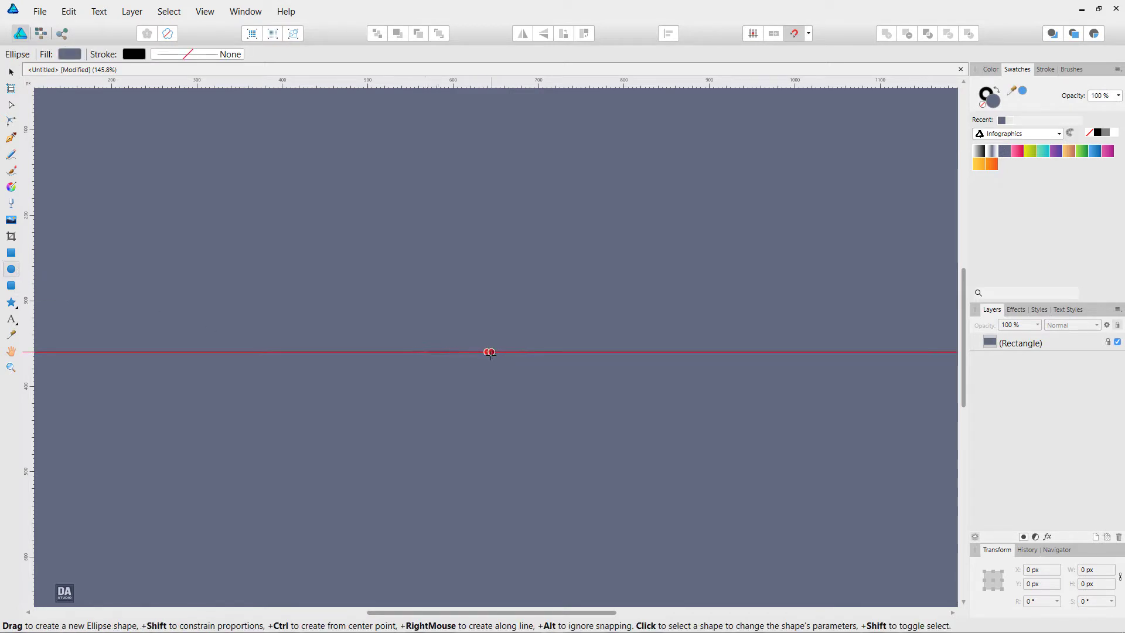
drag(488, 352, 603, 429)
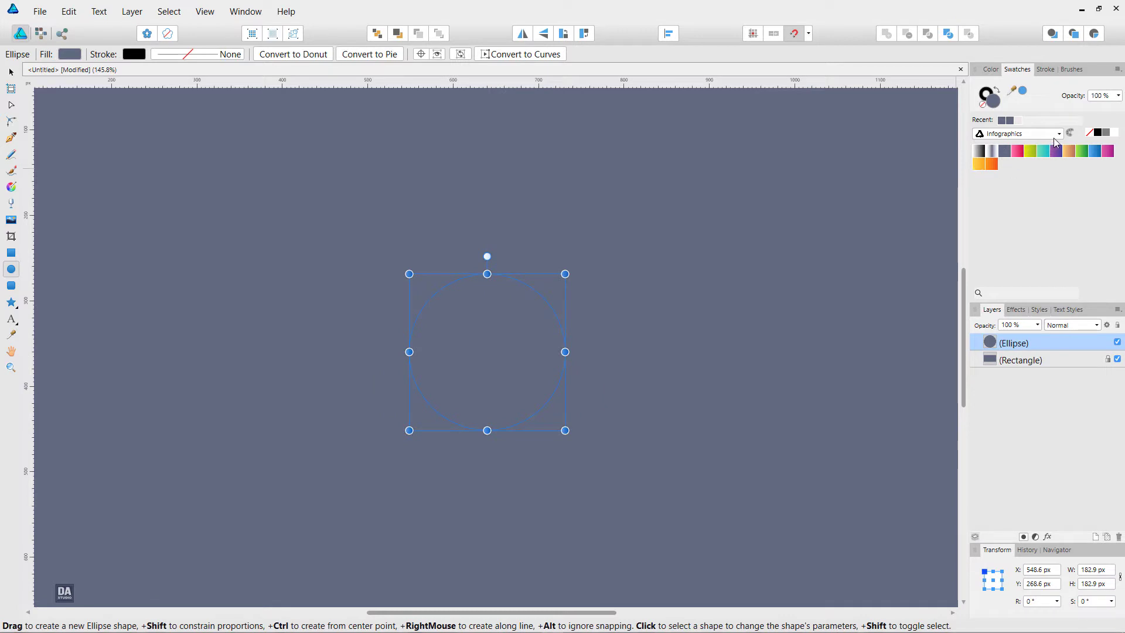
click(1111, 135)
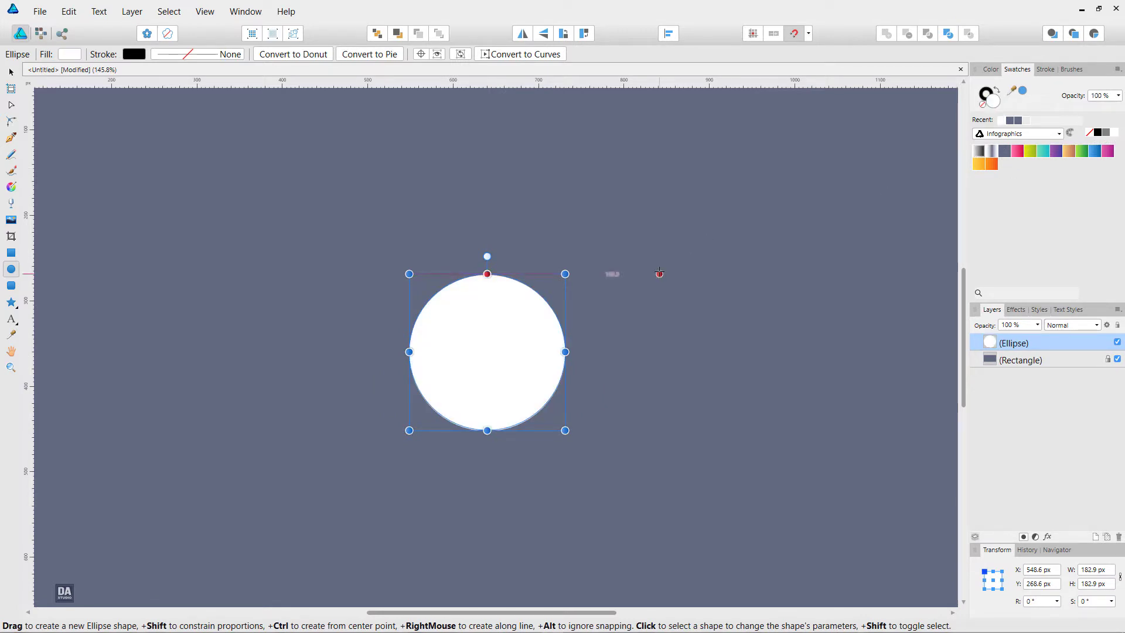
Step: Reselect the white circle and zoom in to centre it in view
key(v)
click(582, 356)
click(522, 384)
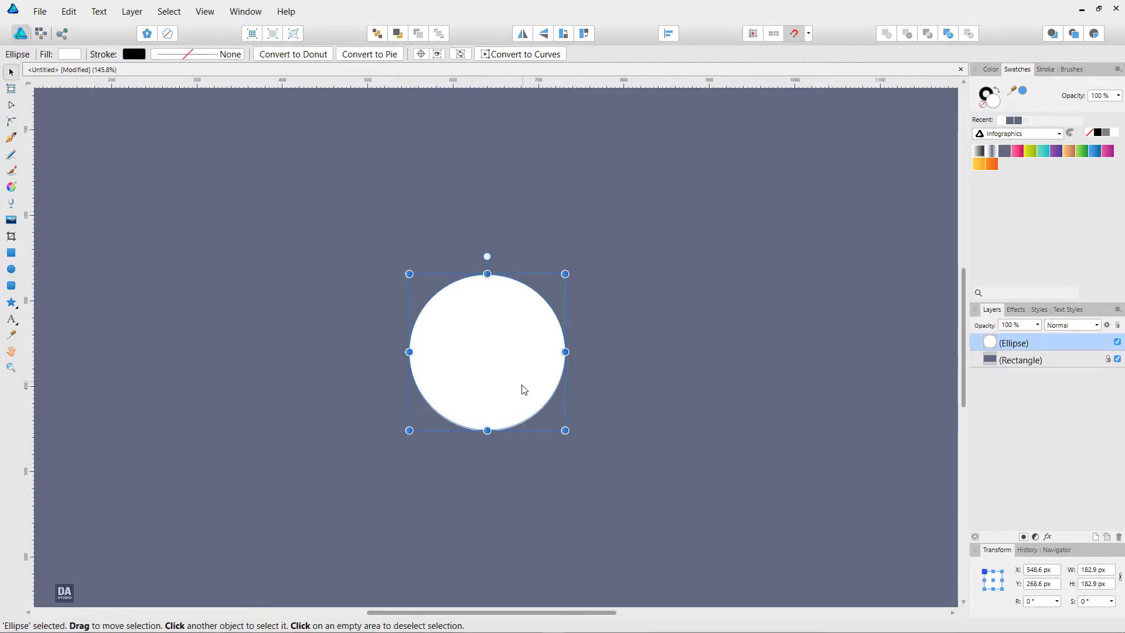
scroll(515, 376, up, 1)
scroll(511, 376, up, 1)
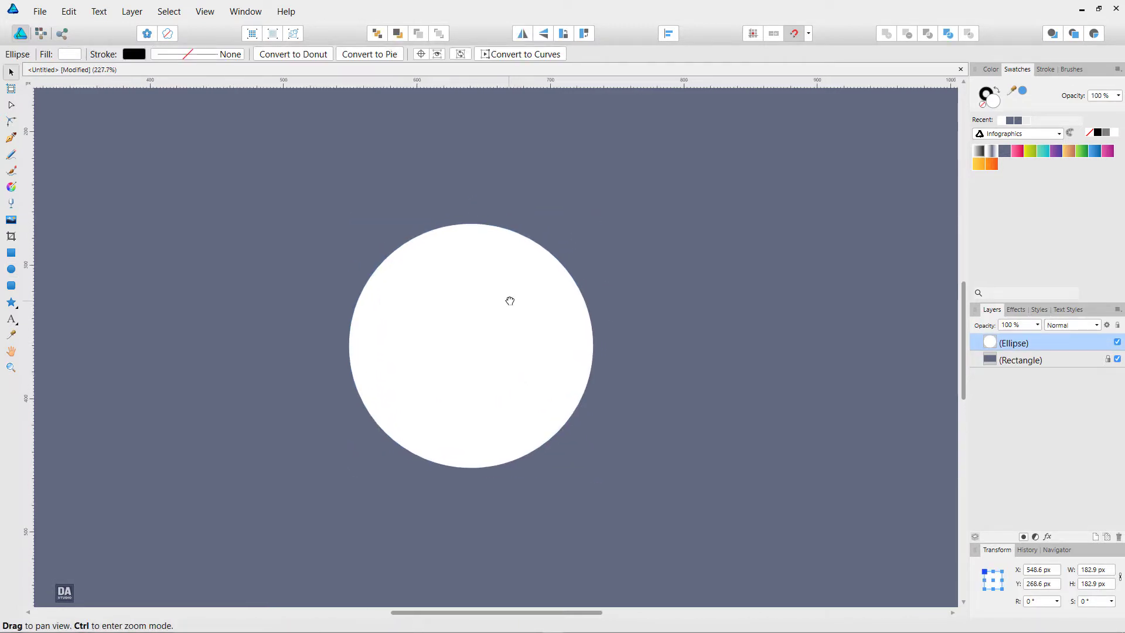
scroll(515, 356, up, 1)
drag(490, 336, 505, 336)
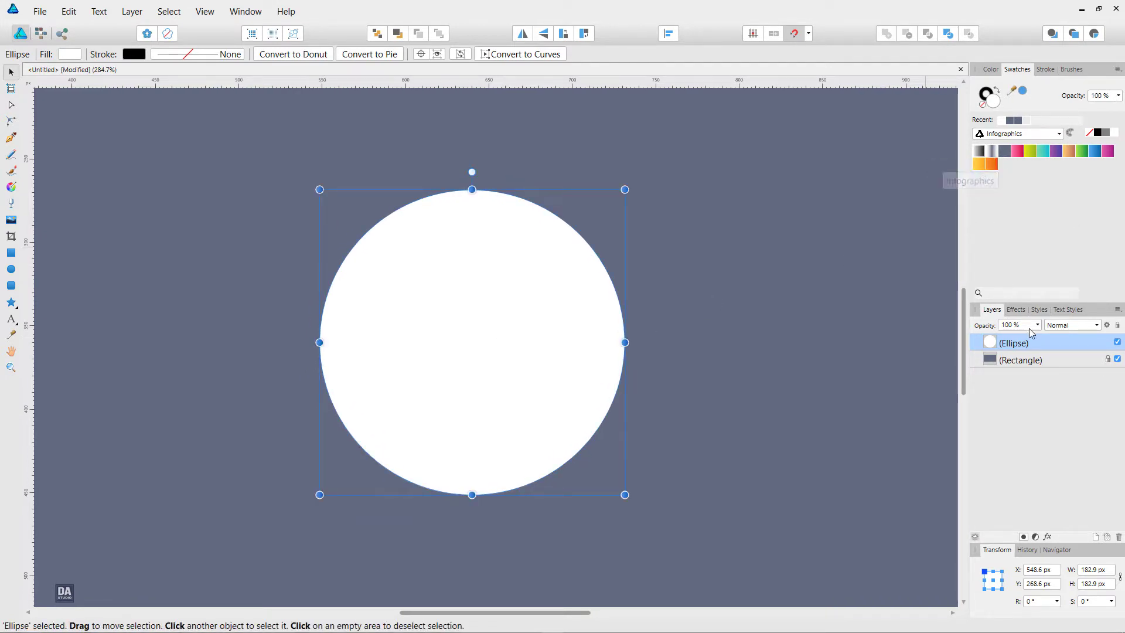
Step: Duplicate the white circle and apply the grey gradient swatch to the copy
right_click(1042, 341)
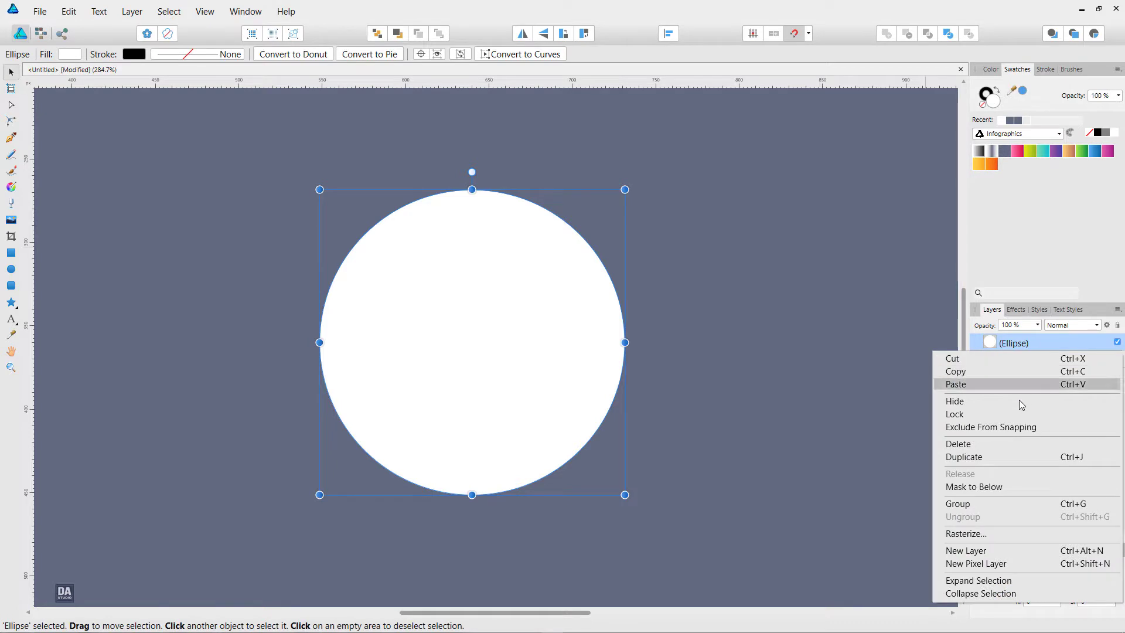
click(1008, 458)
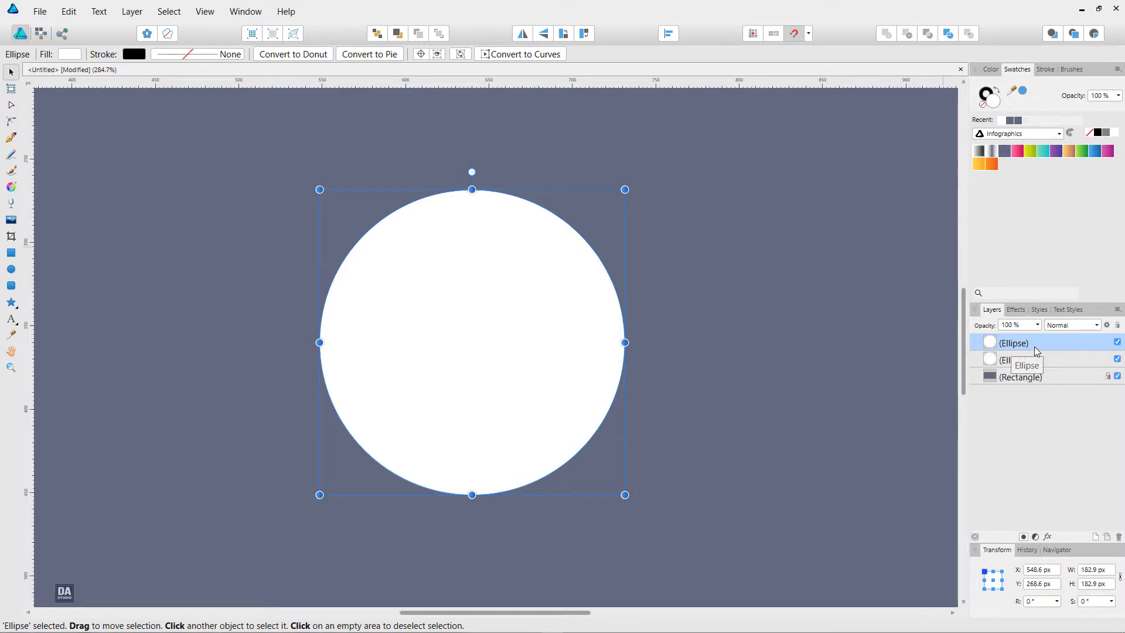
click(993, 153)
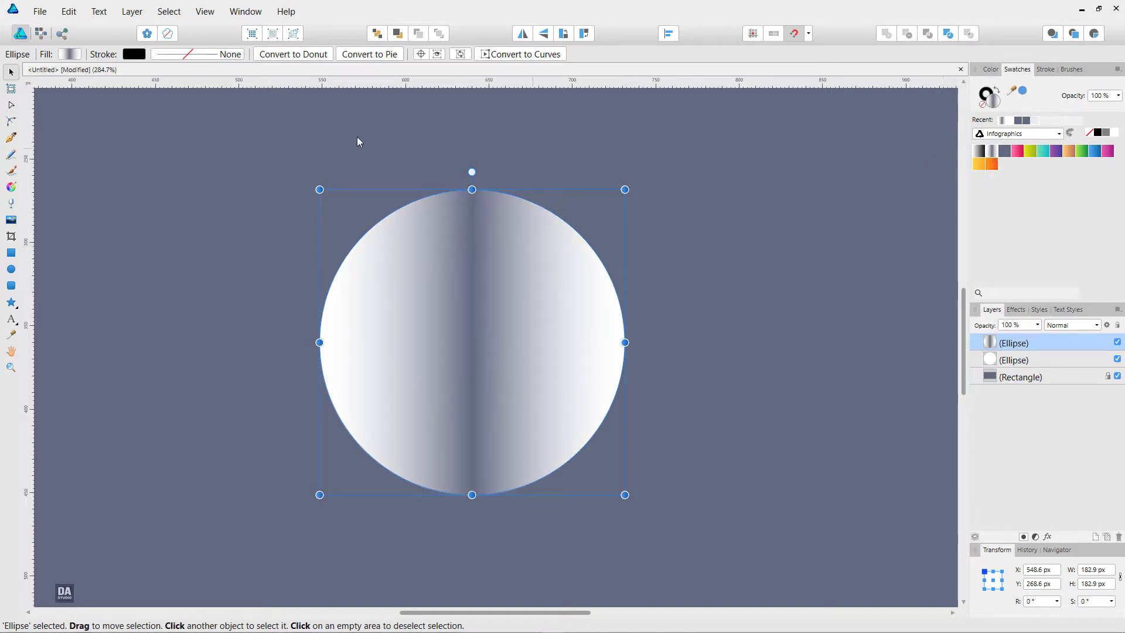
Step: Adjust the middle and right-end stops of the copy's gradient fill
click(69, 54)
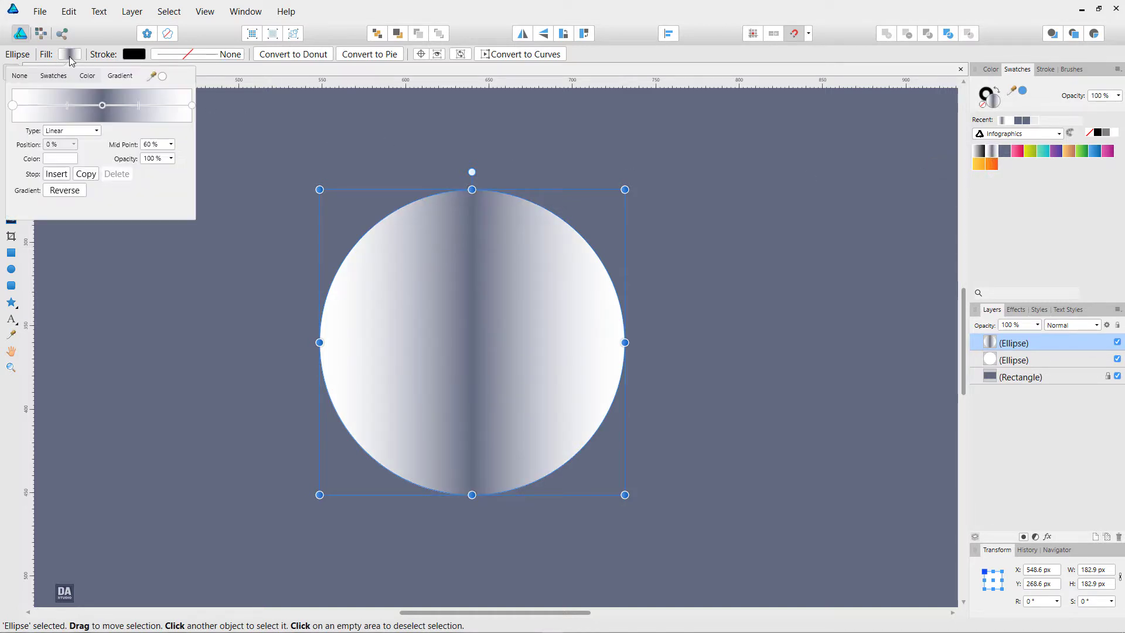
click(103, 106)
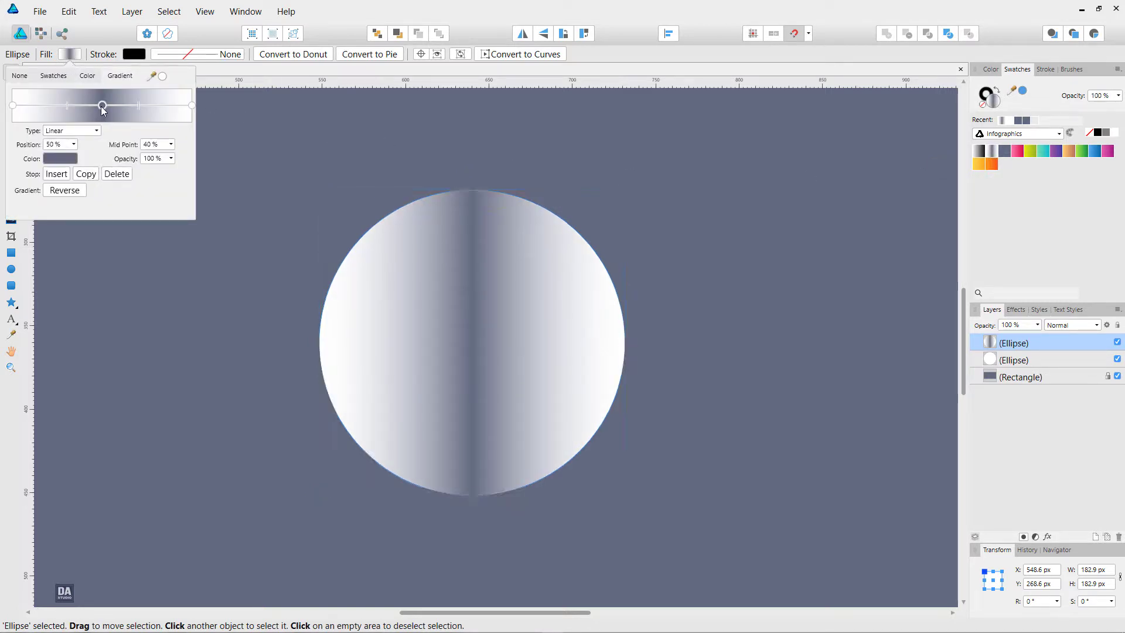
click(74, 159)
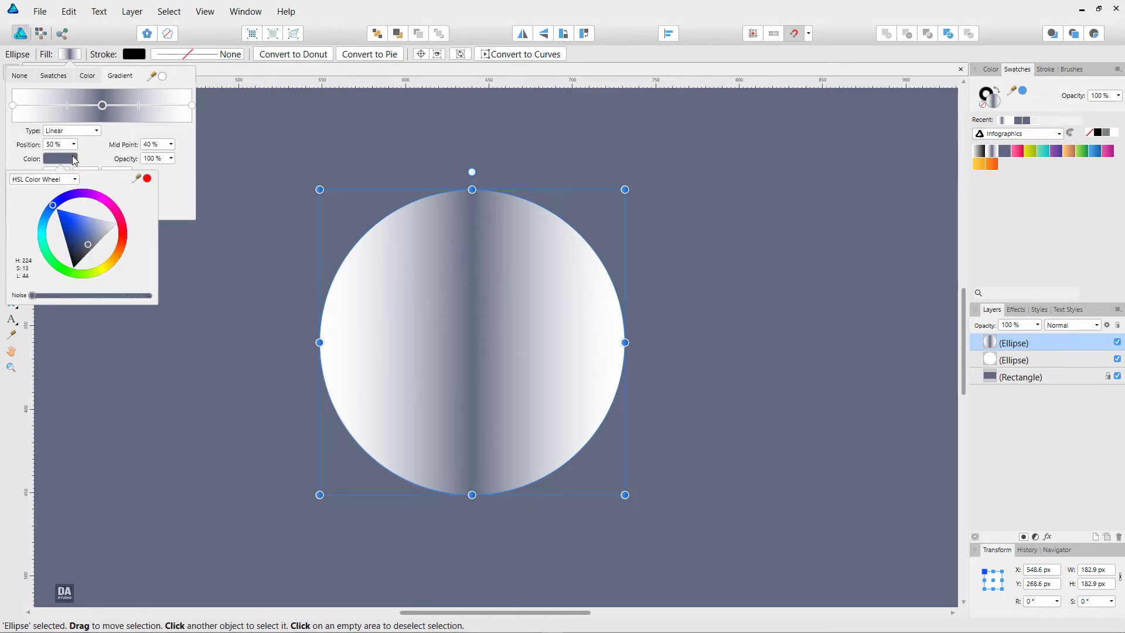
click(193, 106)
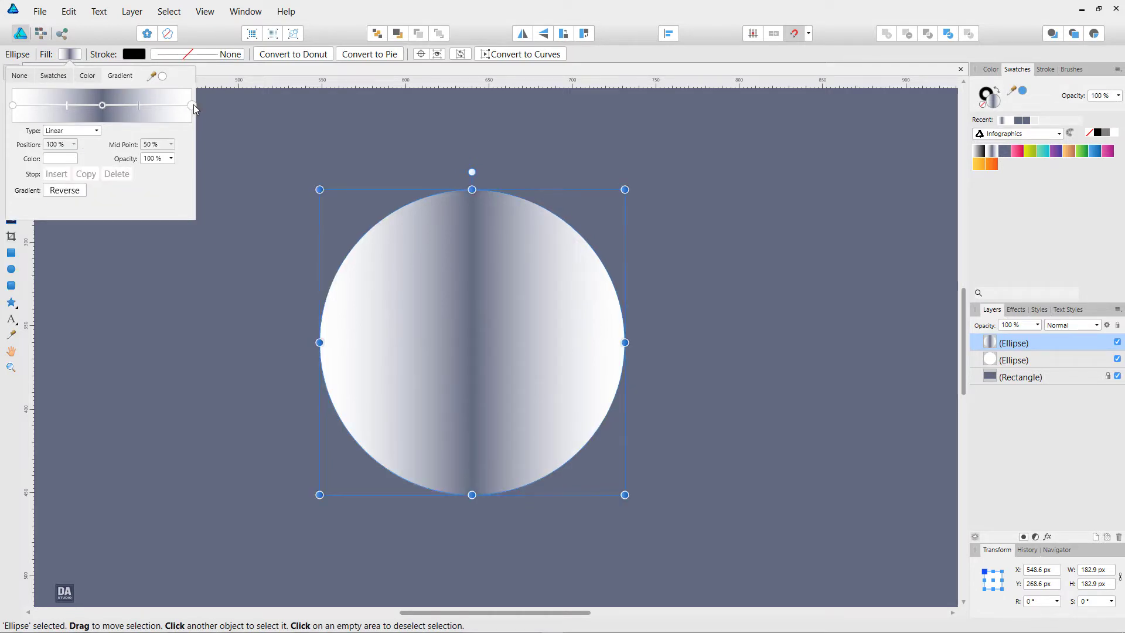
click(575, 375)
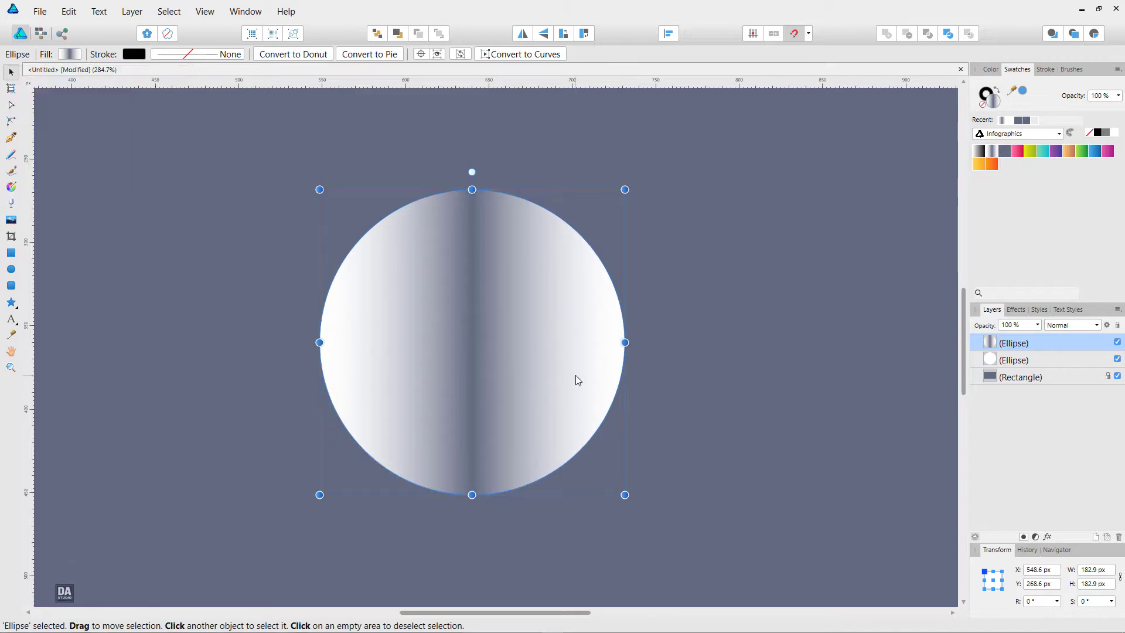
Step: Angle the copy's gradient diagonally across the circle with the Fill Tool
click(11, 189)
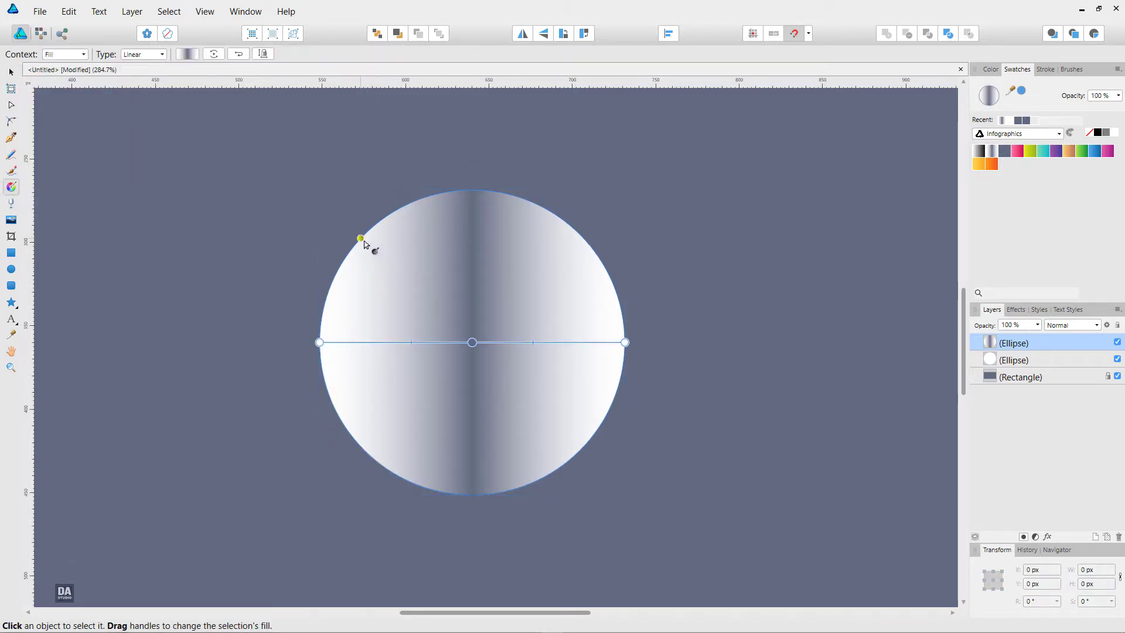
mouse_move(618, 356)
mouse_down()
mouse_move(596, 398)
mouse_move(567, 226)
mouse_up()
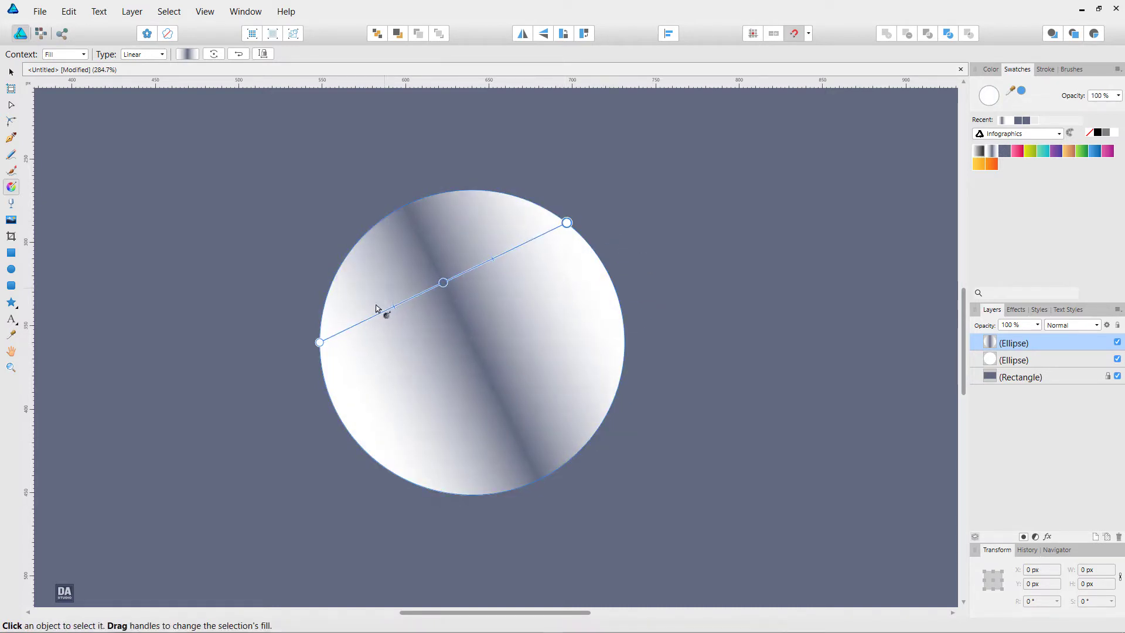
drag(320, 342, 364, 450)
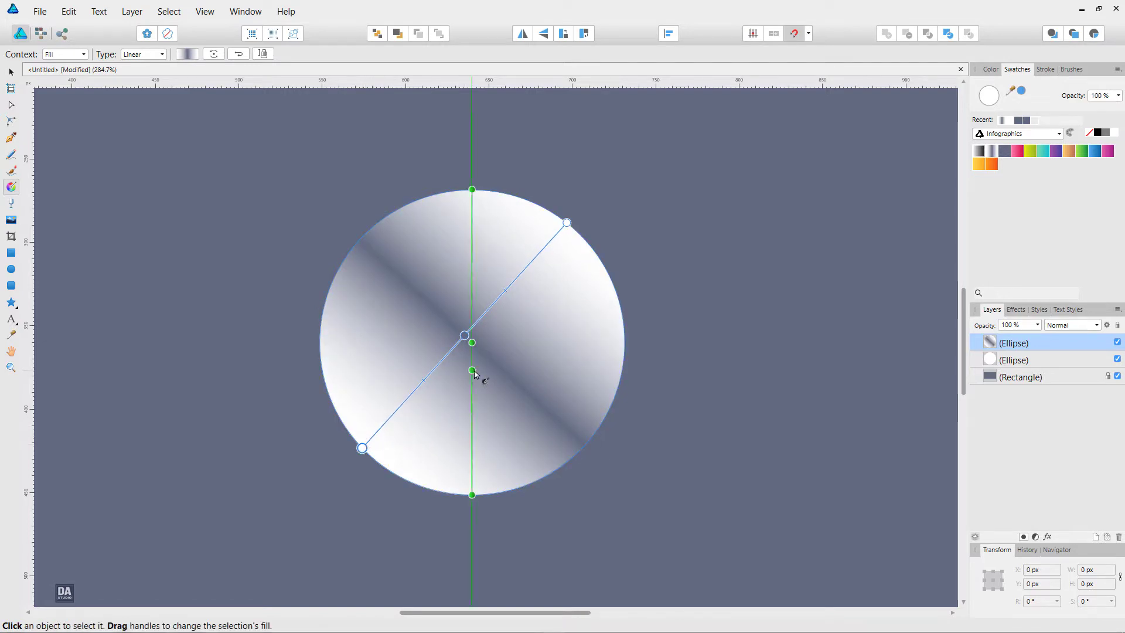
Step: Swap the copy's fill to its outline, leaving only a gradient ring
key(v)
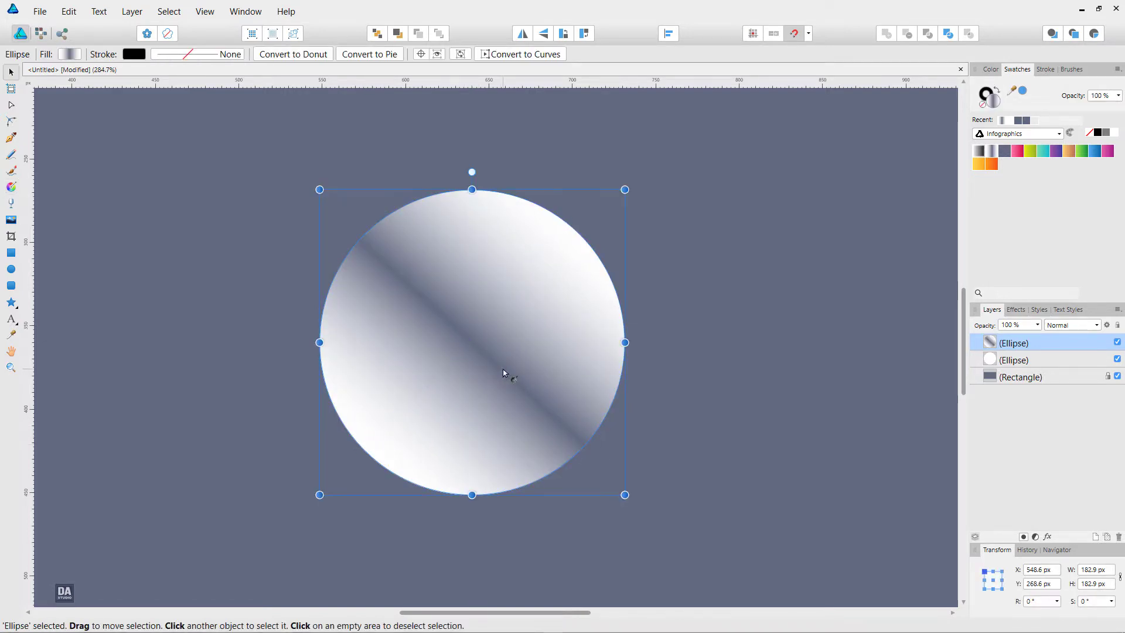
click(996, 93)
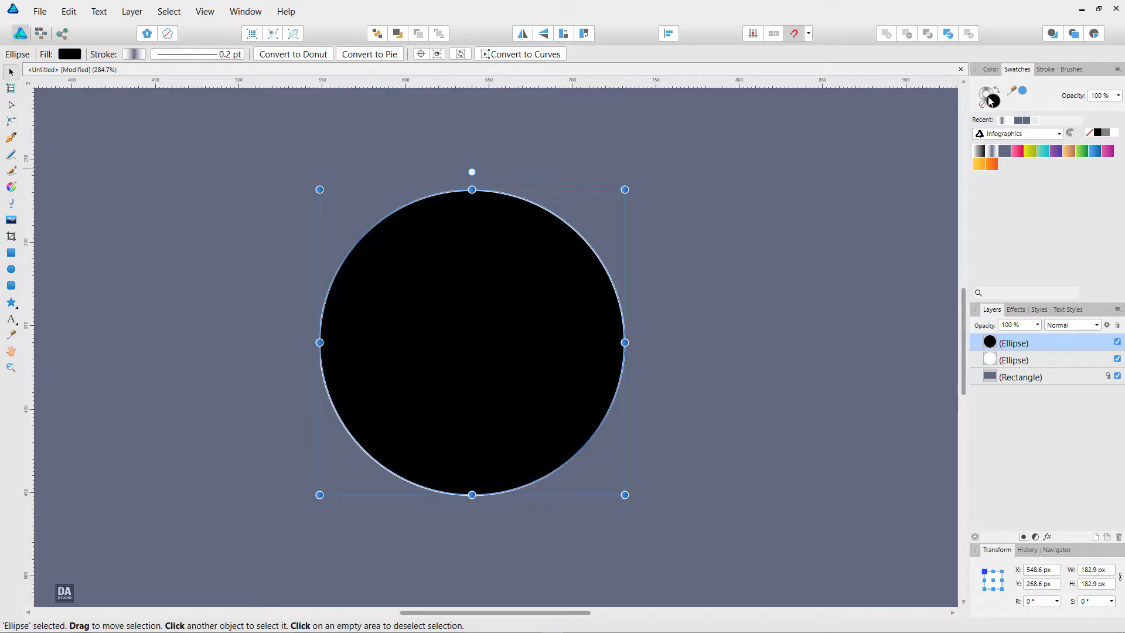
click(983, 104)
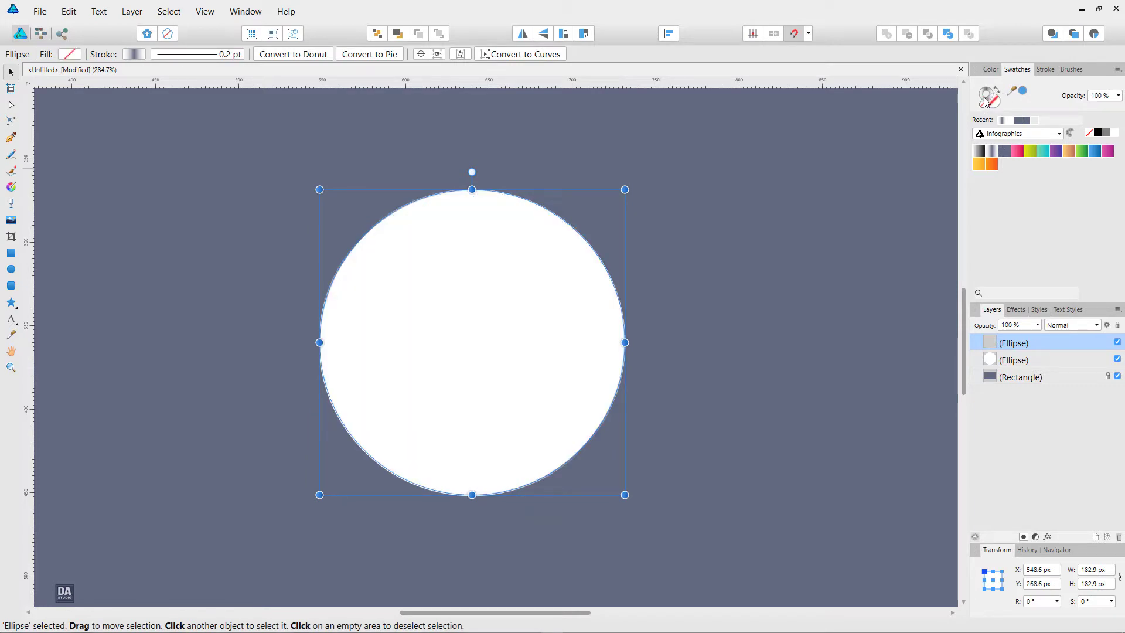
Step: Set the ring's outline width to 1 and change its stroke alignment
click(1044, 69)
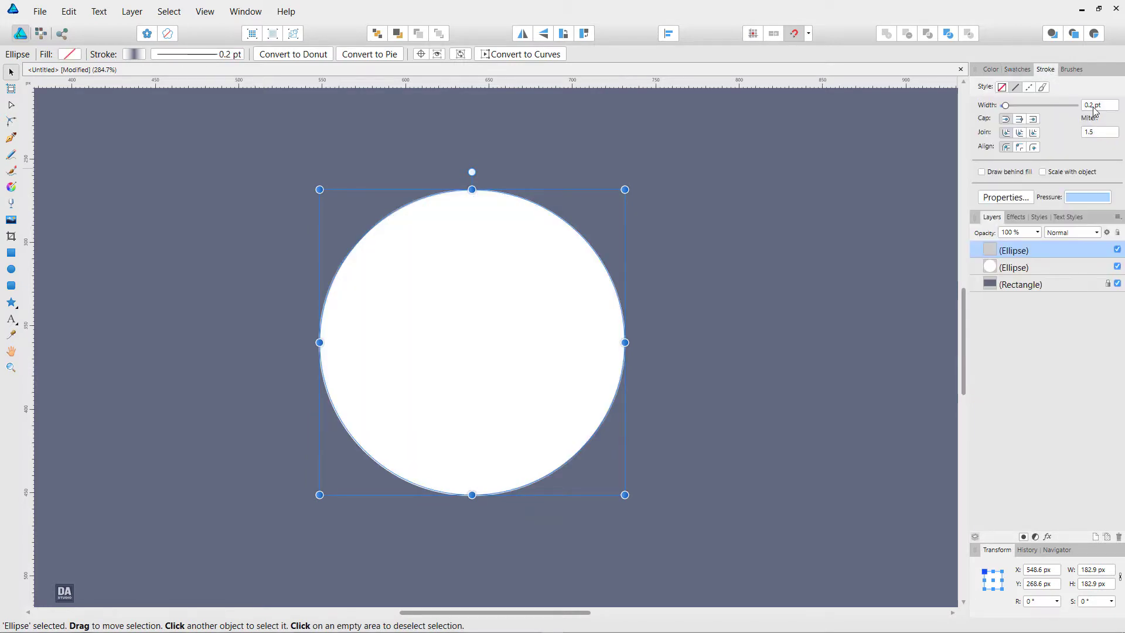
click(1093, 106)
text(1)
key(Return)
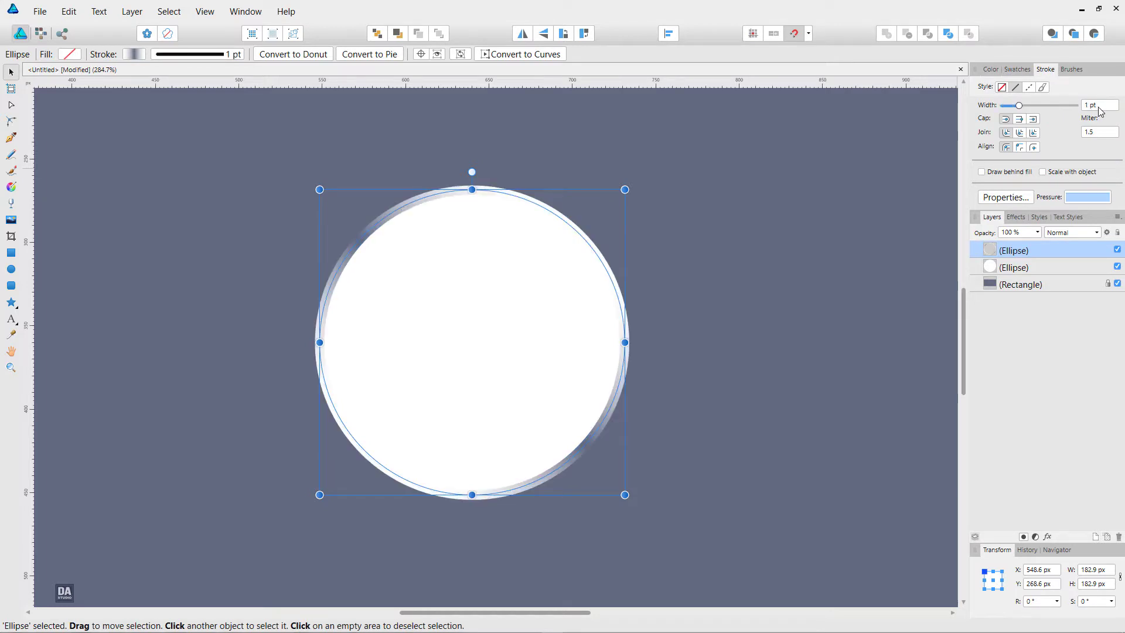
scroll(1100, 111, down, 2)
scroll(1100, 111, down, 2)
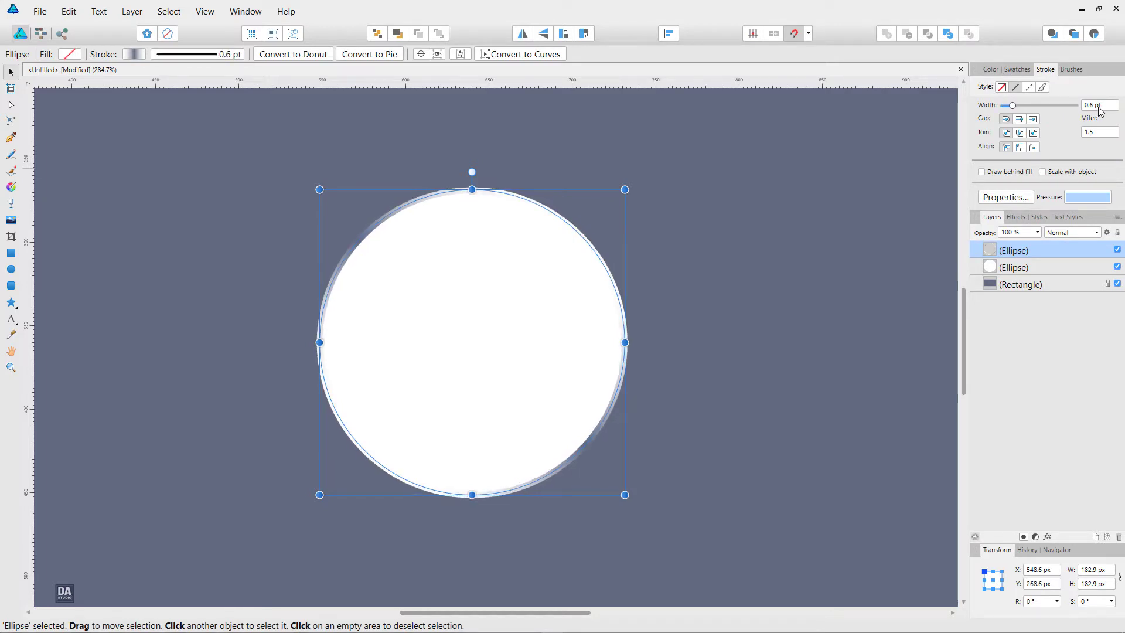
scroll(1100, 112, down, 1)
click(1022, 148)
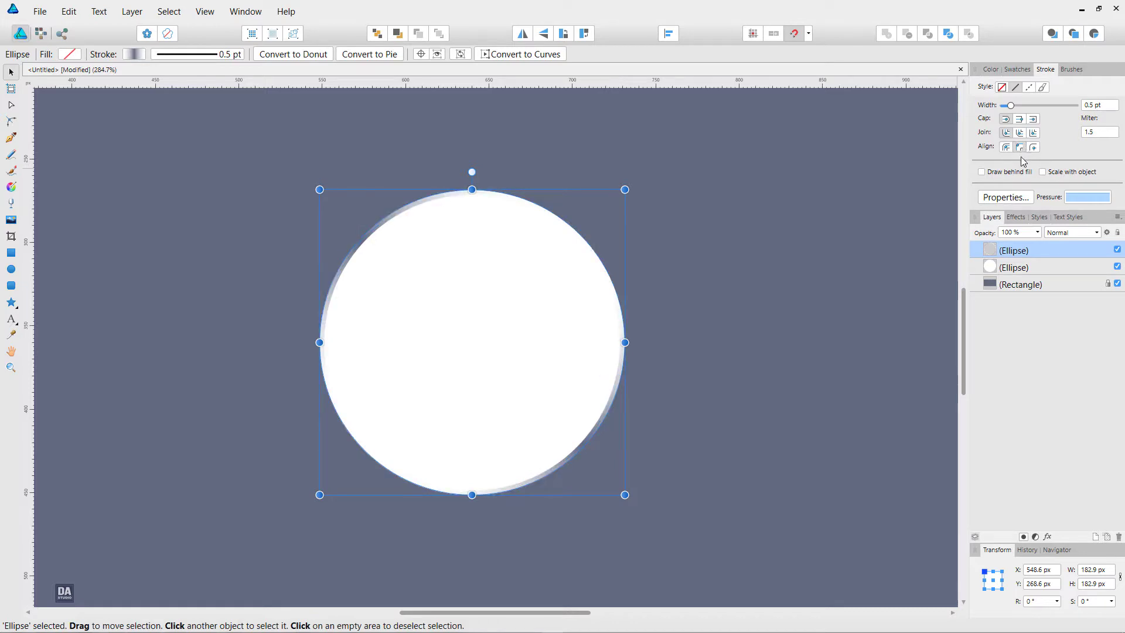
Step: Lower the white filled circle's opacity to 10%
click(1031, 273)
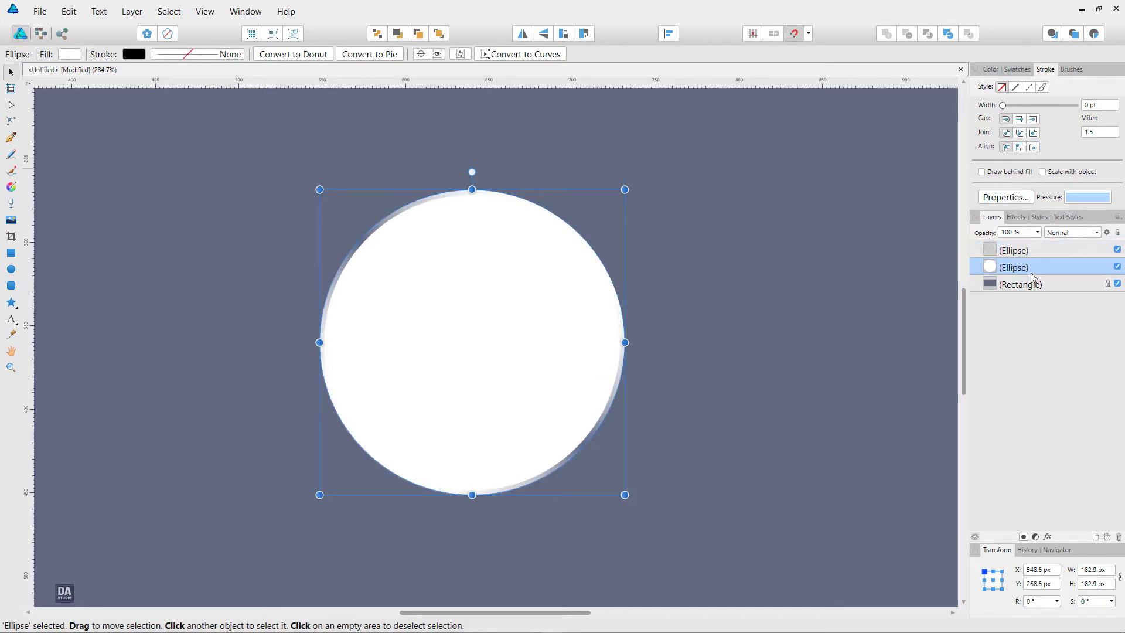
click(1037, 232)
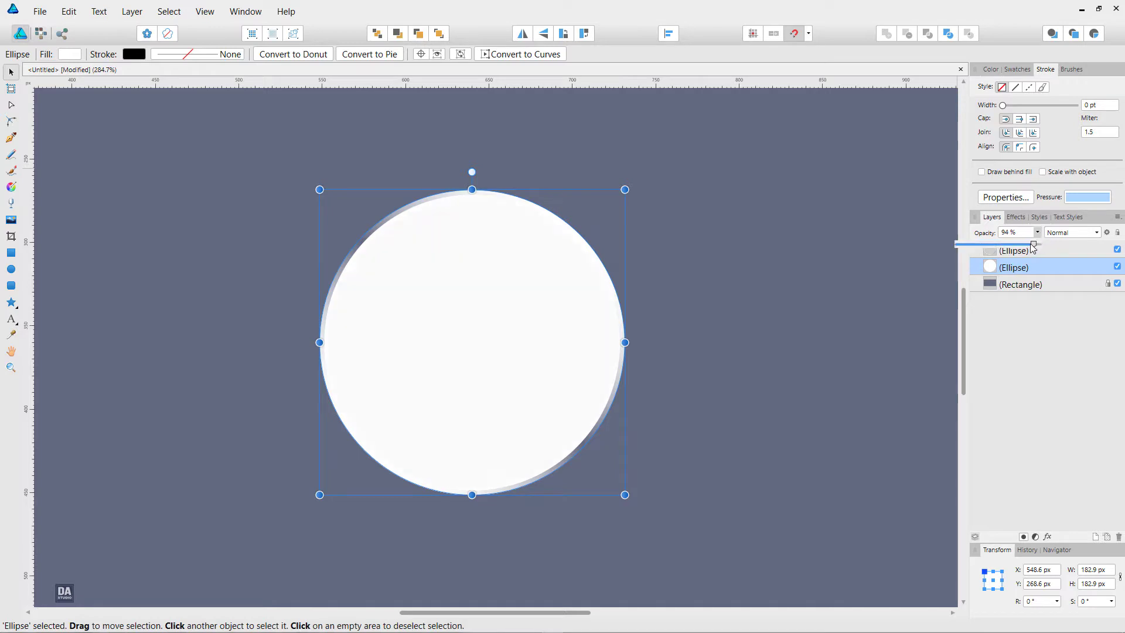
drag(1041, 244, 965, 244)
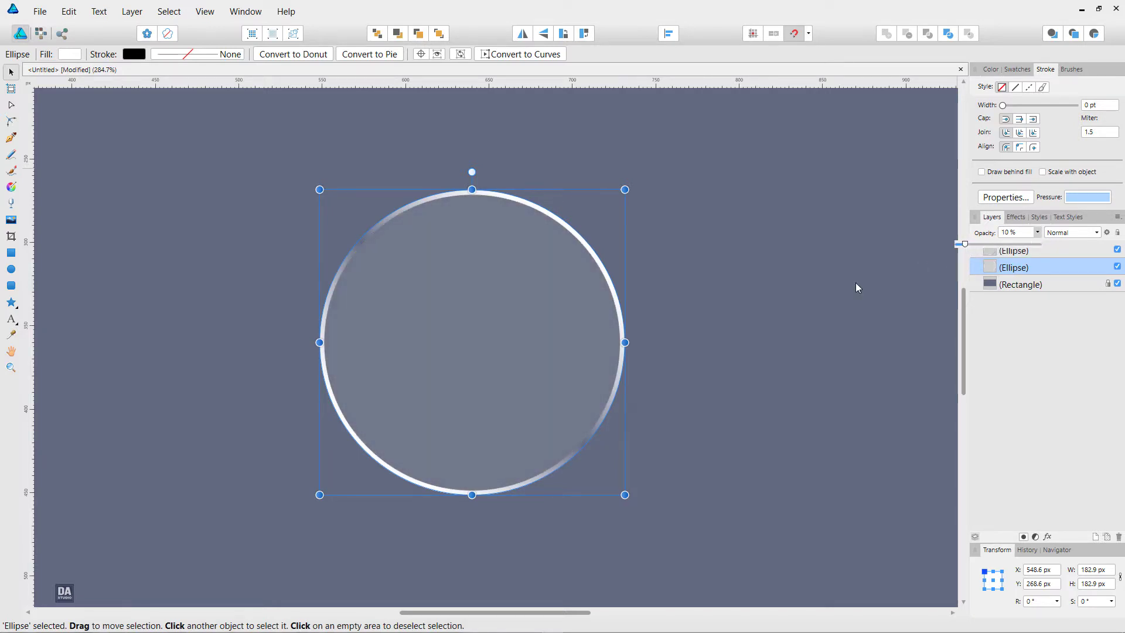
click(827, 290)
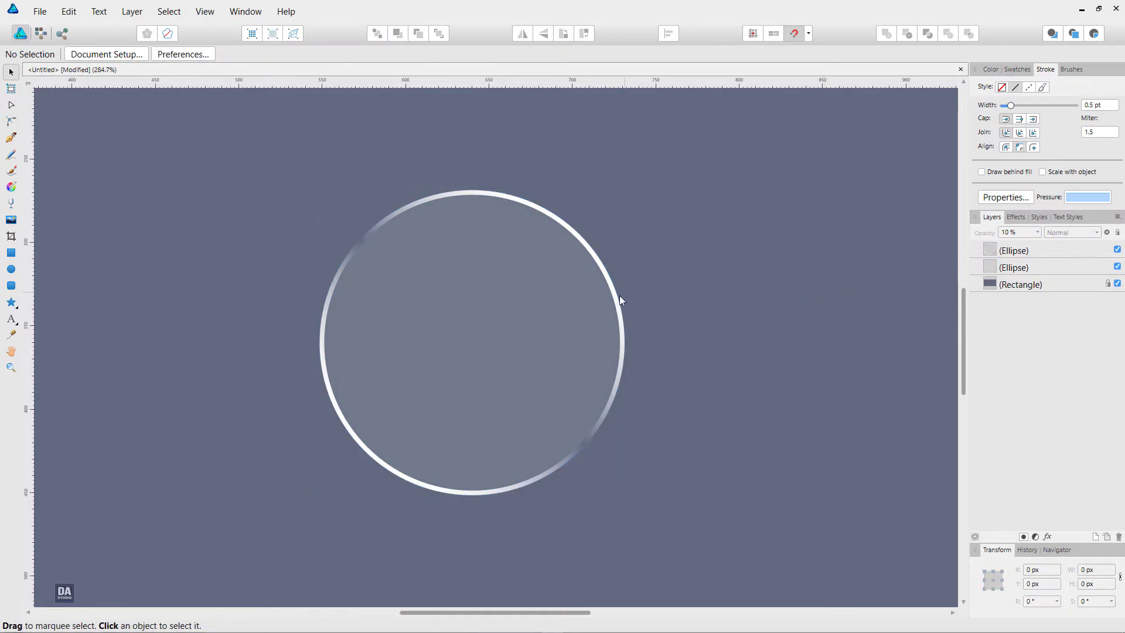
Step: Duplicate the ring circle's layer, after undoing an accidental move
drag(621, 295, 751, 310)
key(ctrl+z)
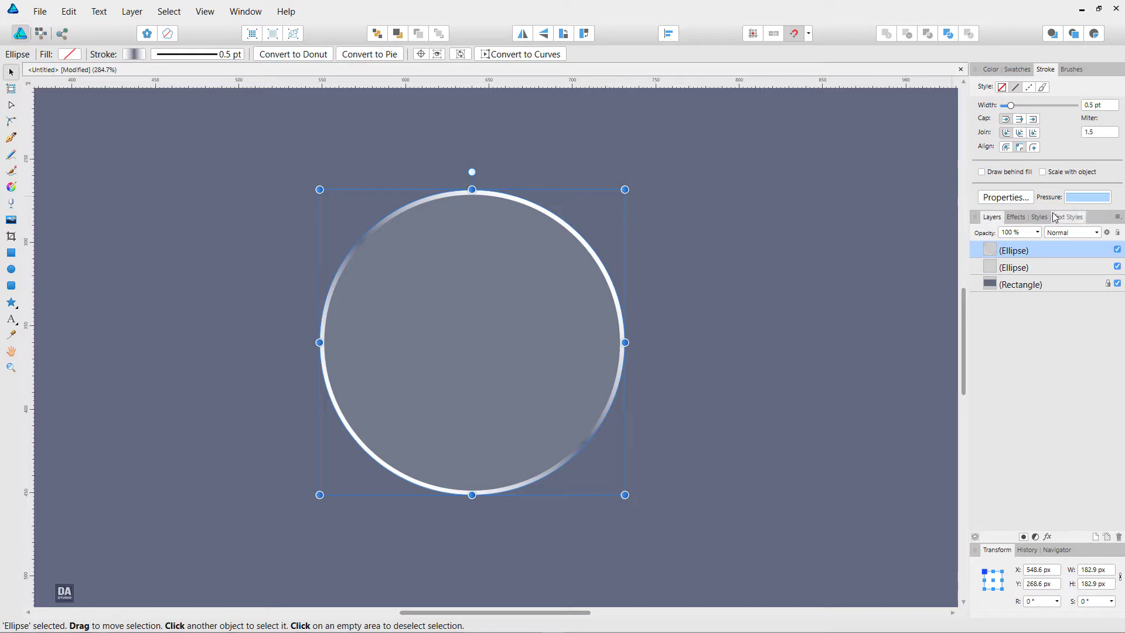
right_click(1057, 251)
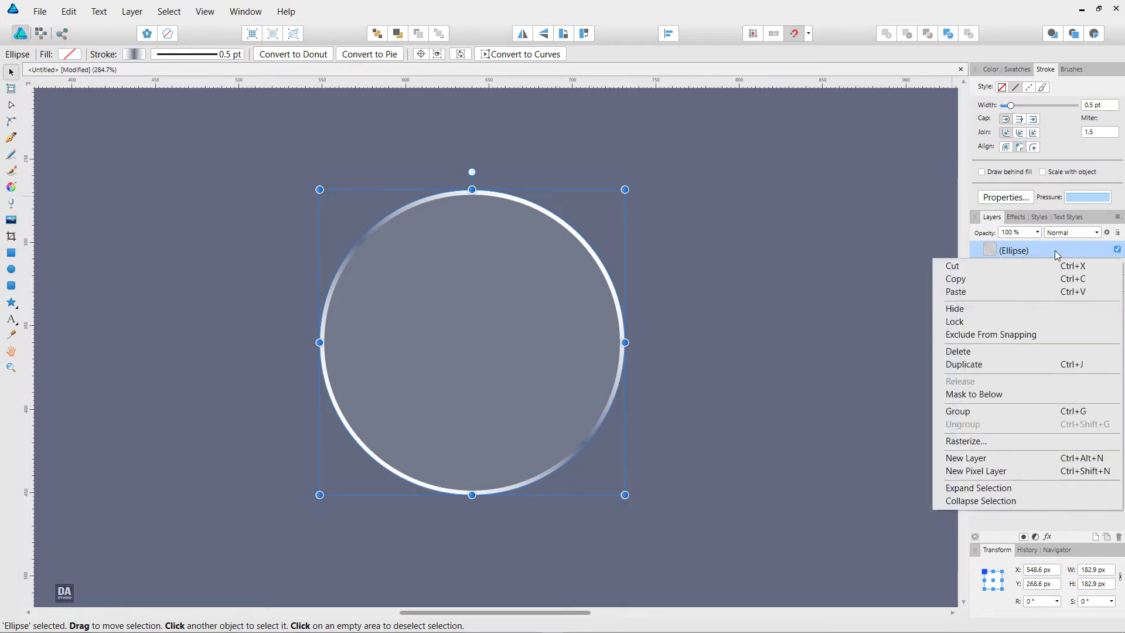
click(1021, 364)
Step: Give the ring copy a 1 px Gaussian blur layer effect
scroll(1104, 111, down, 1)
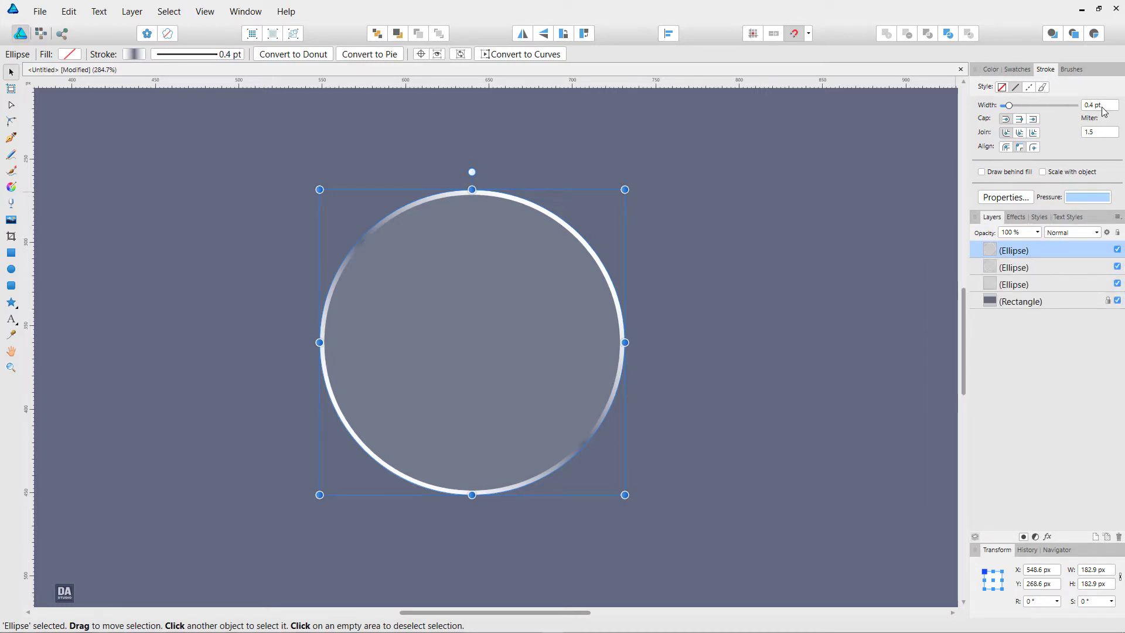
scroll(1104, 112, down, 1)
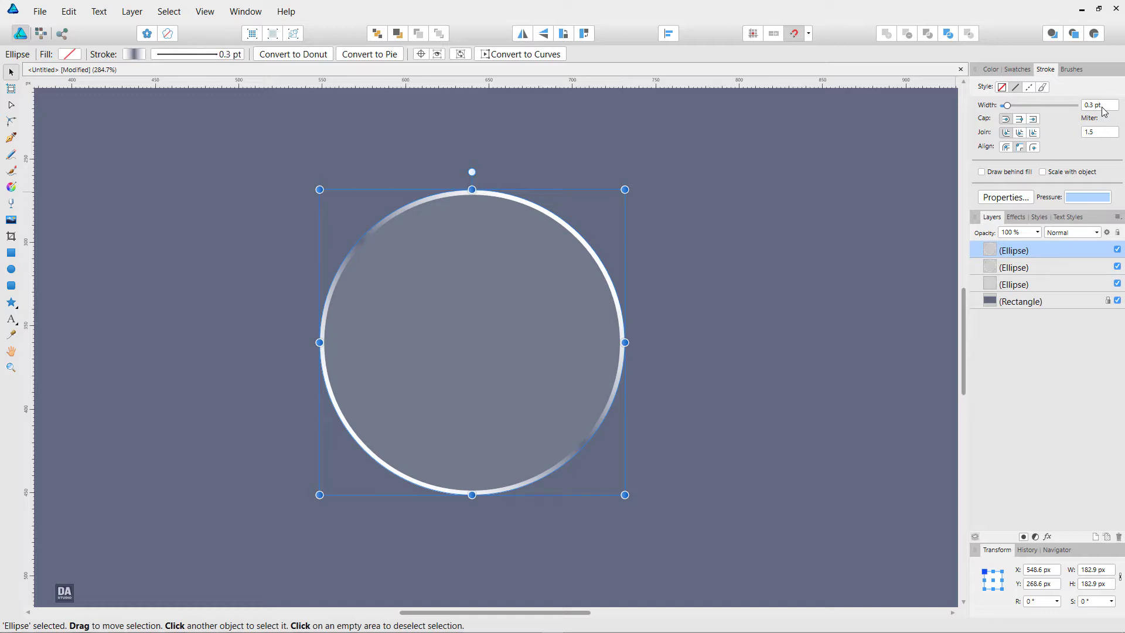
click(1048, 536)
drag(871, 140, 901, 146)
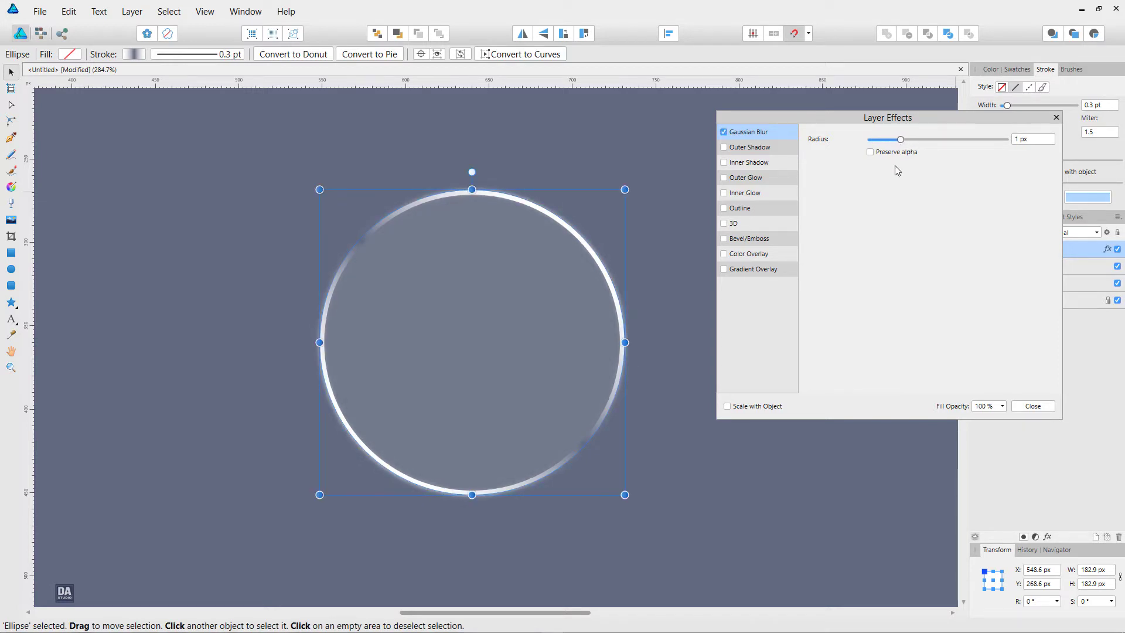
click(1032, 405)
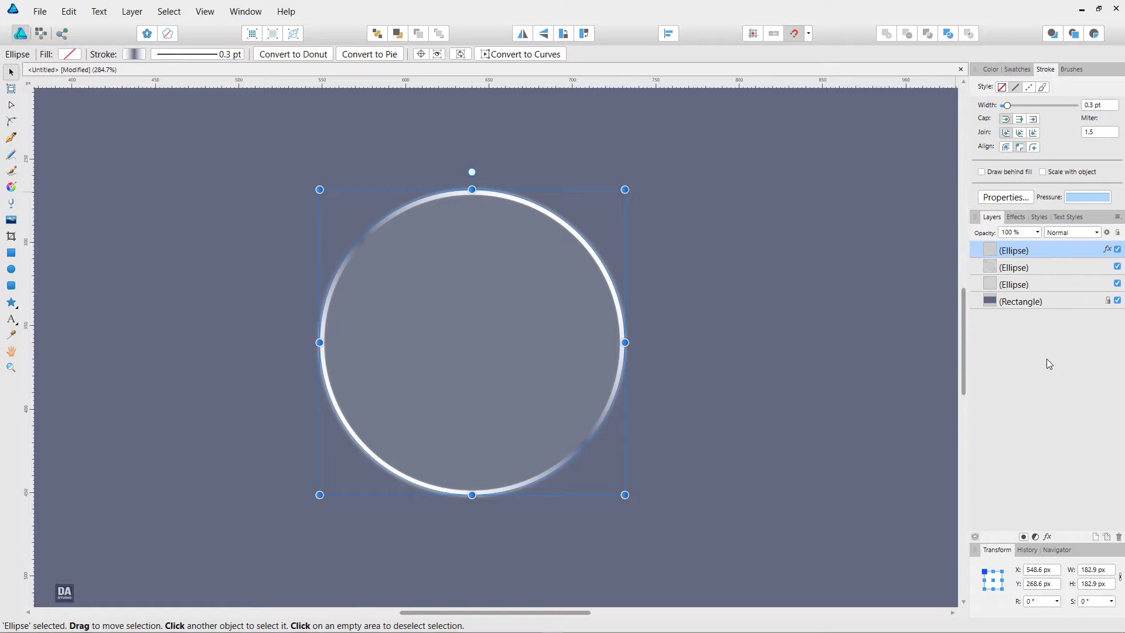
Step: Set the ring copy's blend mode to Screen
click(1068, 233)
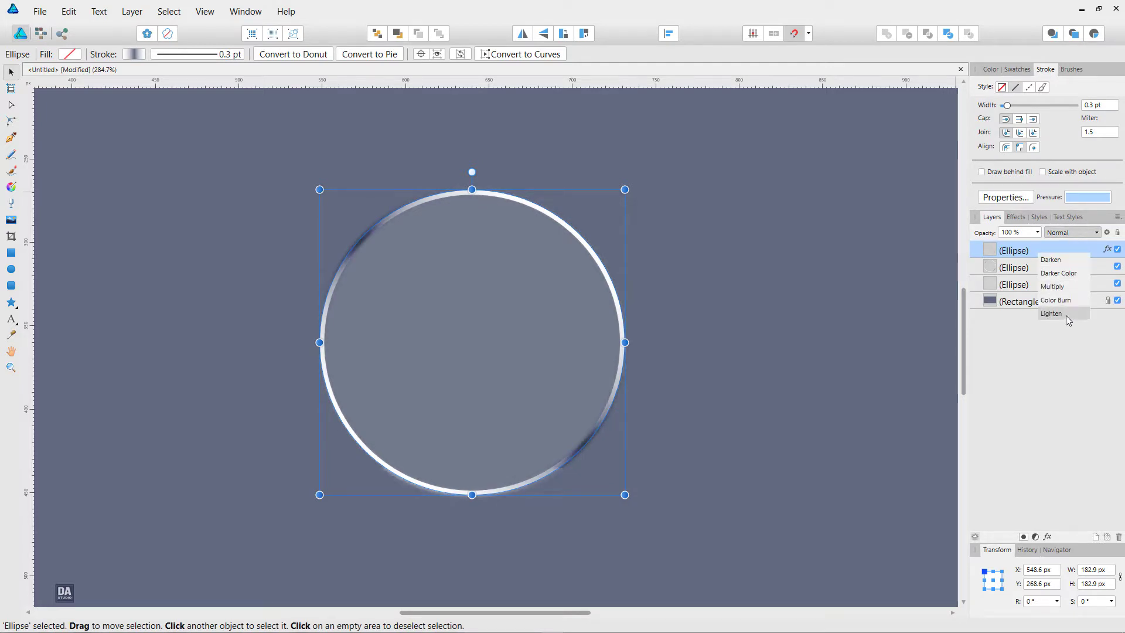
click(1063, 341)
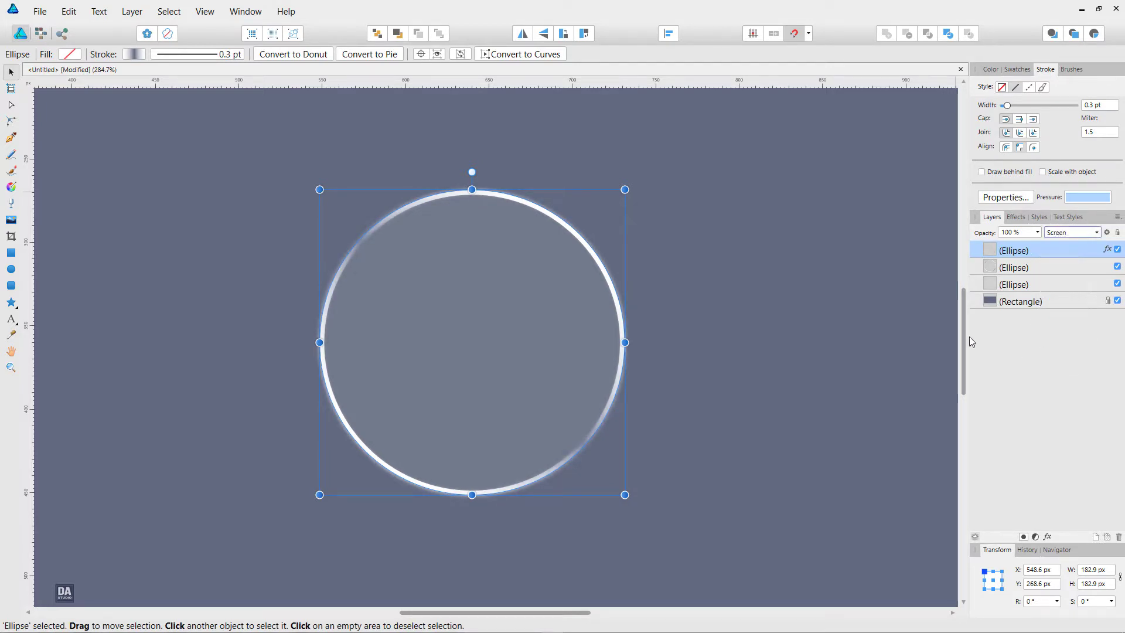
click(860, 316)
Step: Re-centre the view on the ring and inspect the translucent filled circle
scroll(837, 332, down, 3)
scroll(737, 369, down, 2)
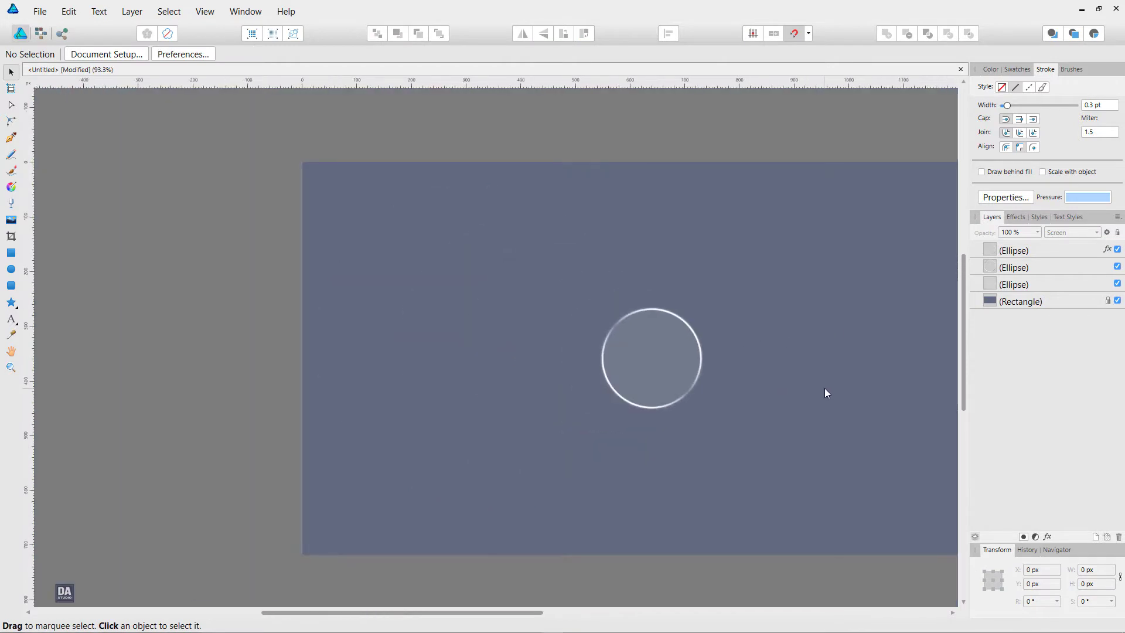
scroll(819, 368, up, 3)
scroll(726, 341, up, 2)
scroll(599, 313, up, 1)
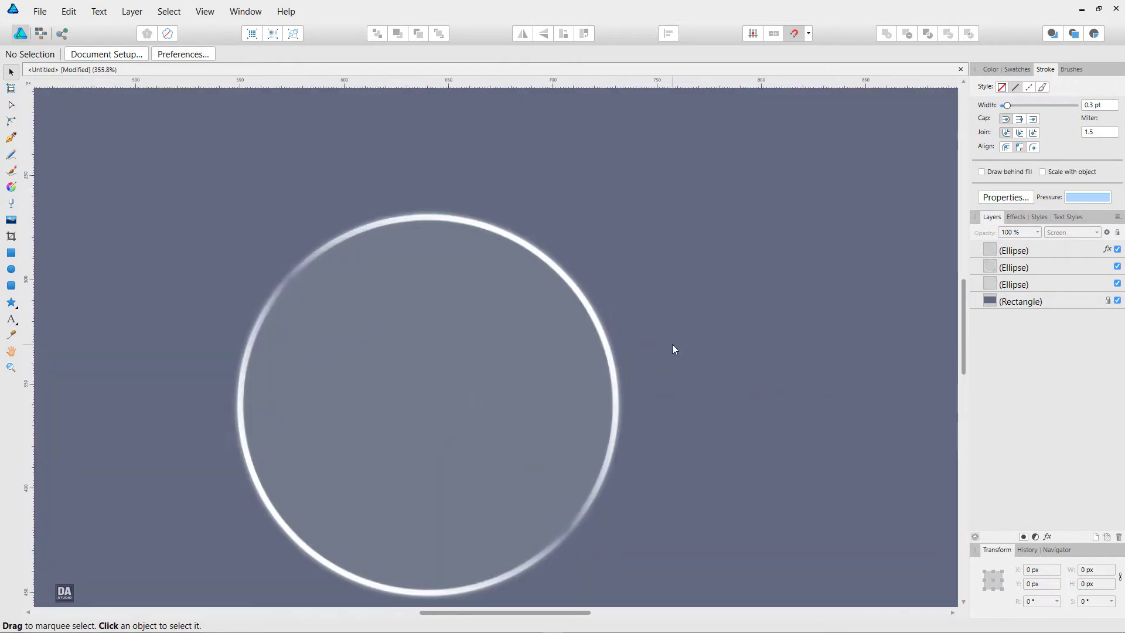
drag(656, 365, 688, 344)
click(507, 334)
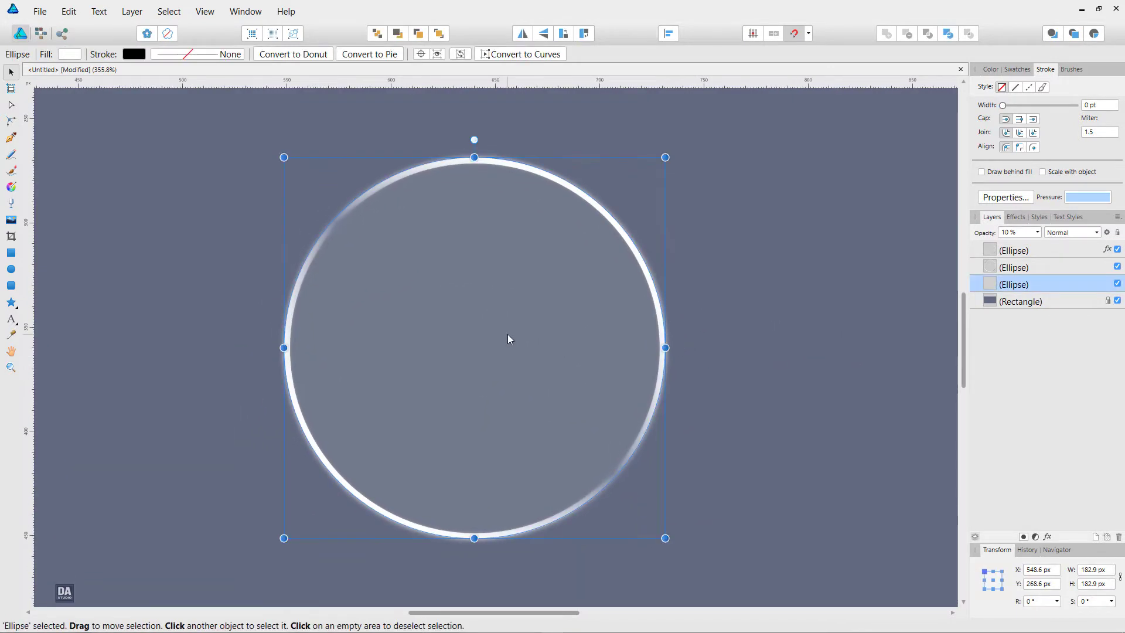
click(744, 336)
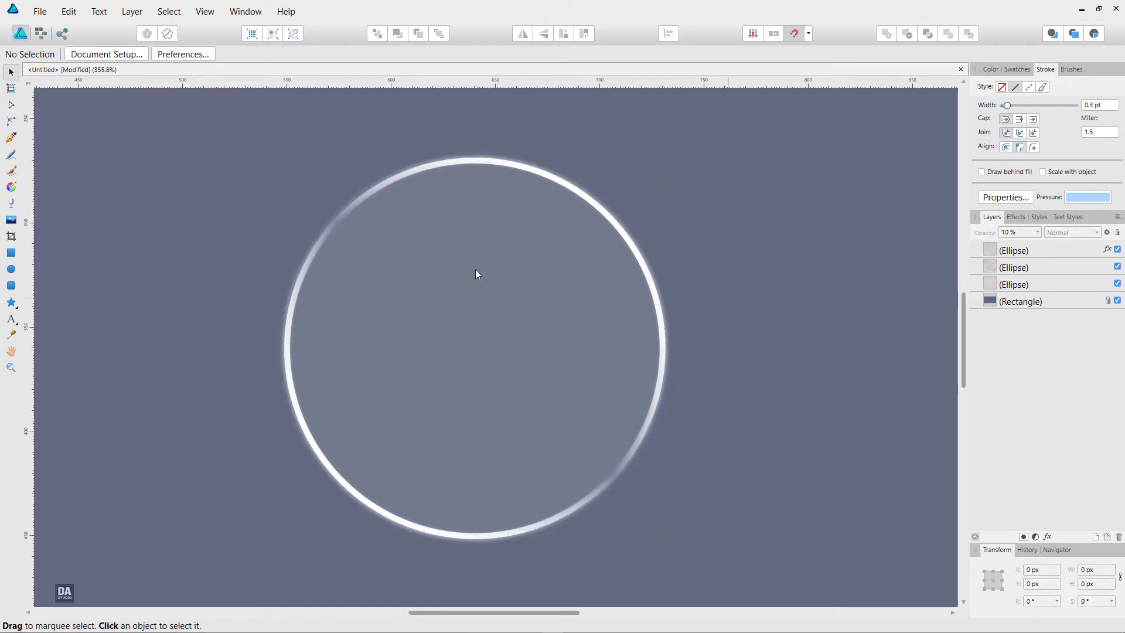
click(12, 269)
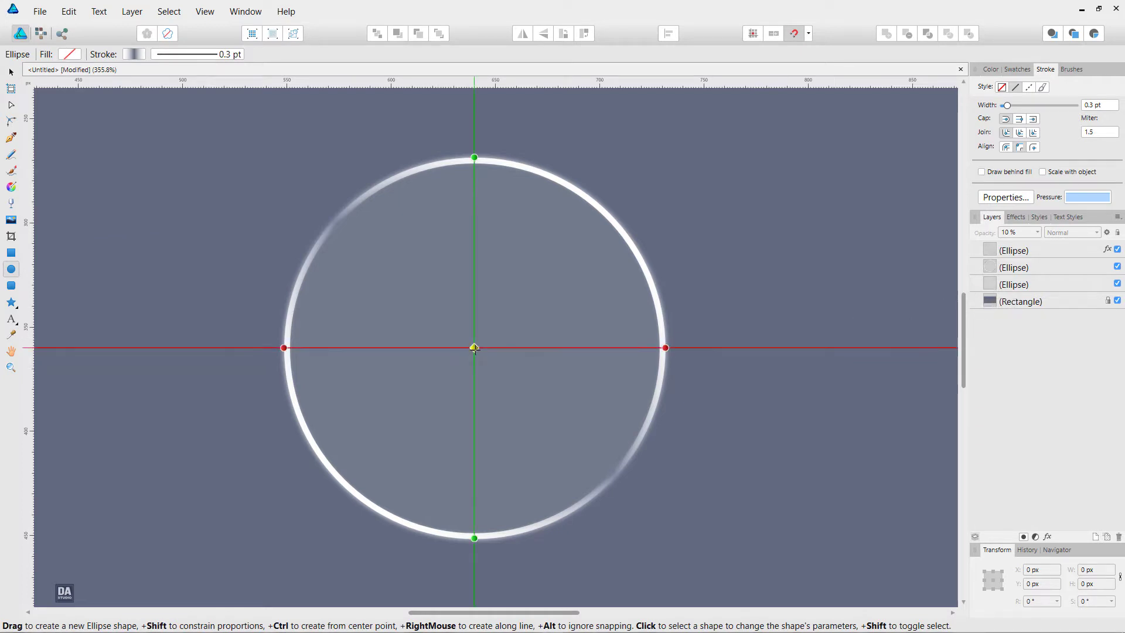
Step: Draw a 129.3 px circle inside the ring with no stroke and an orange gradient fill
drag(475, 348, 716, 483)
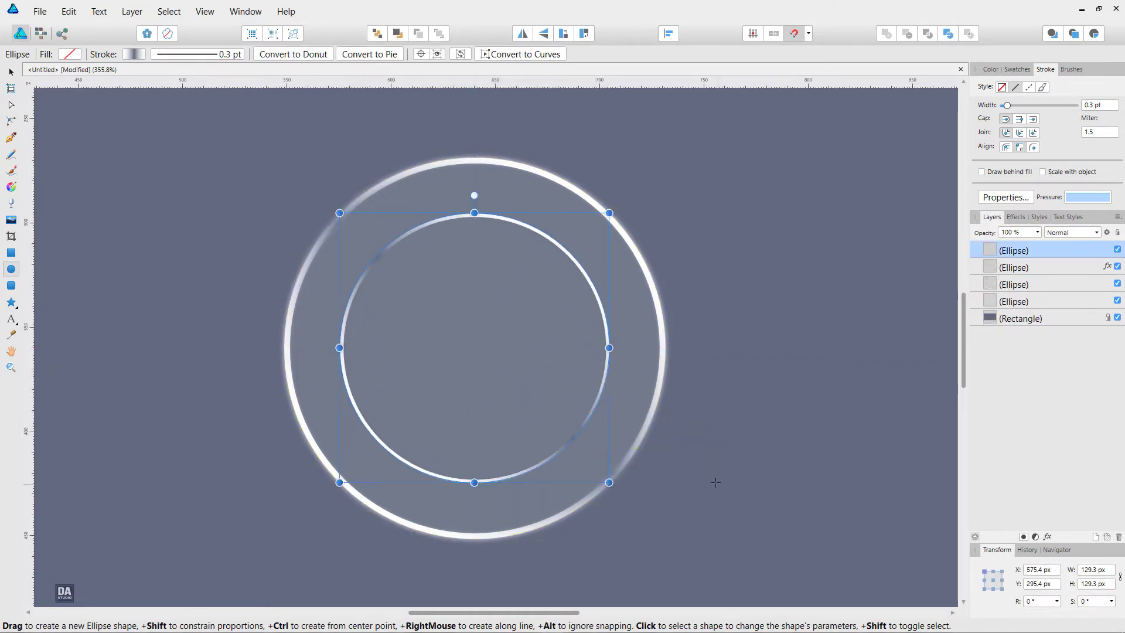
click(1029, 71)
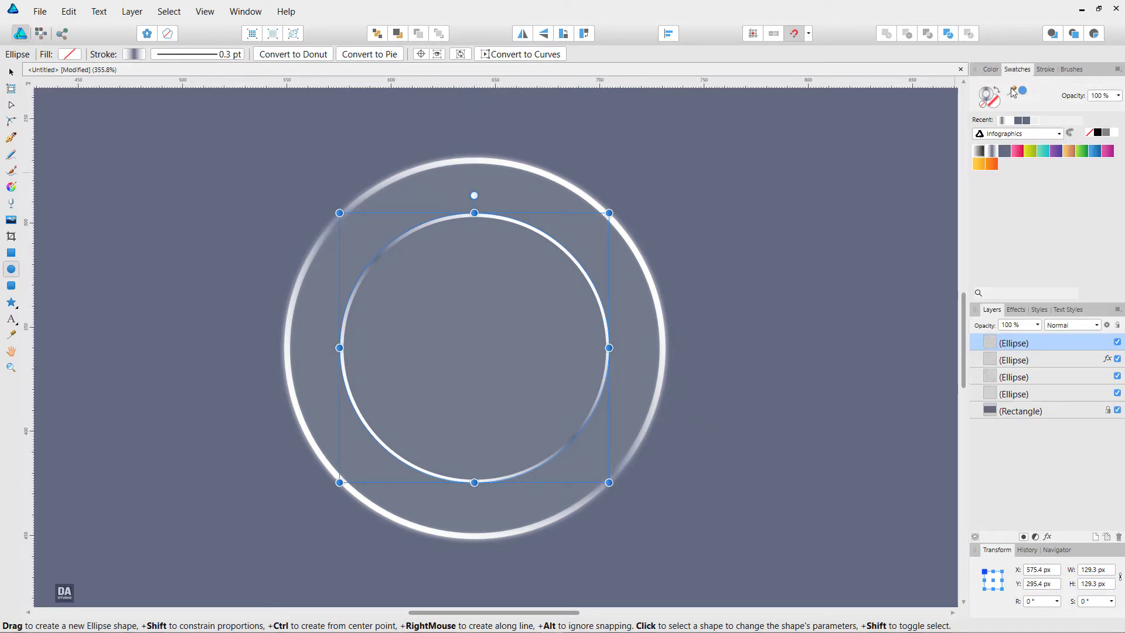
click(991, 106)
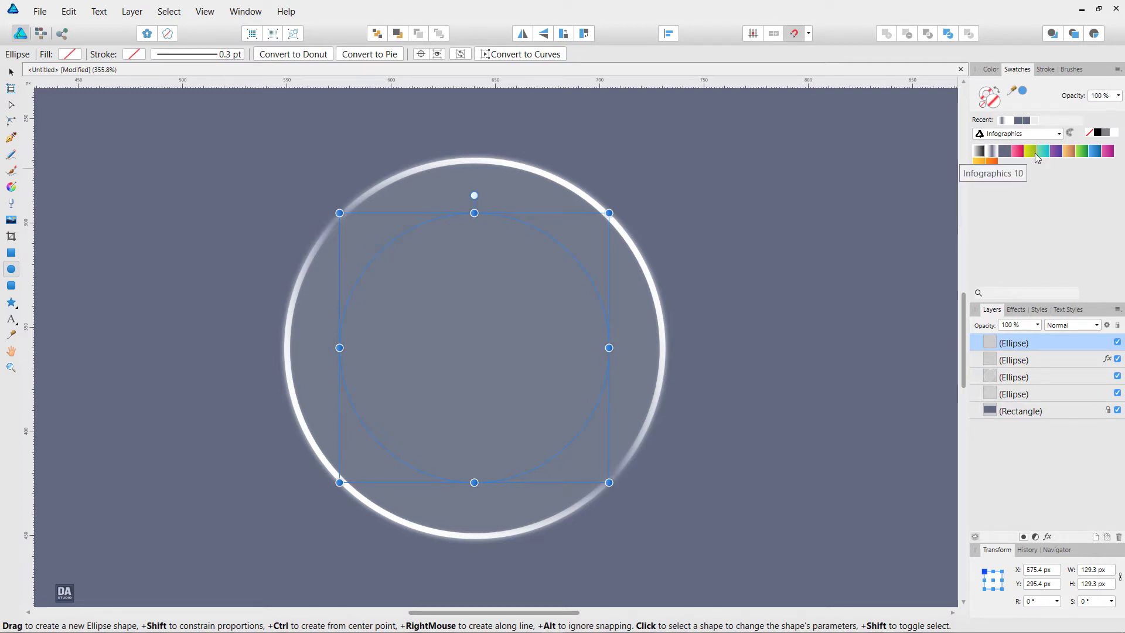
click(1069, 151)
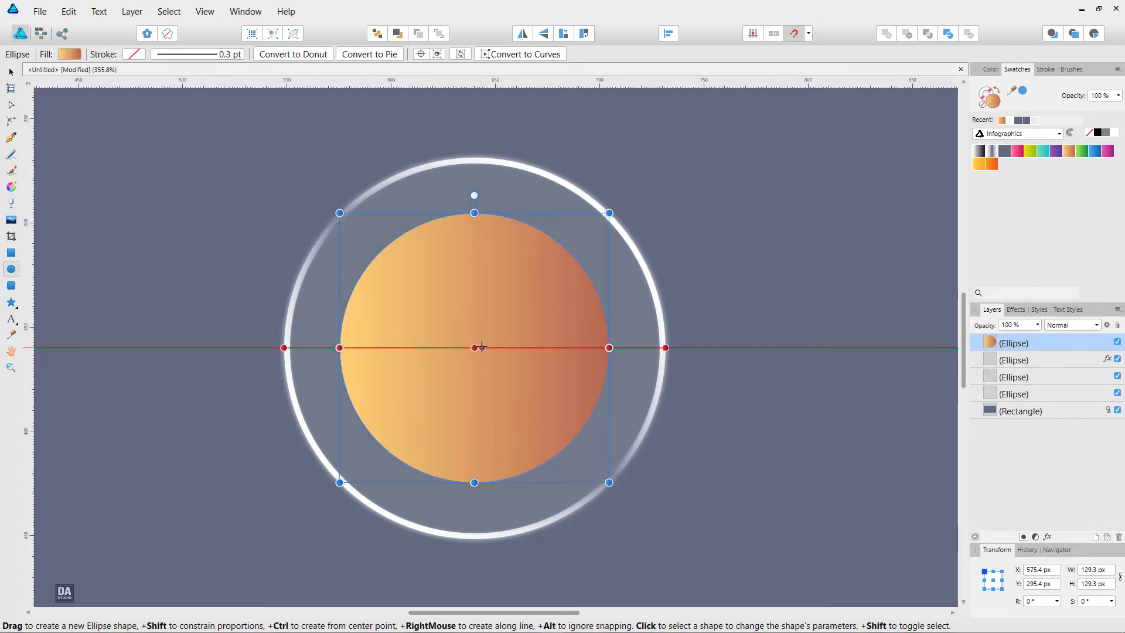
key(v)
mouse_move(534, 351)
mouse_down()
mouse_move(490, 319)
mouse_move(465, 329)
mouse_move(606, 349)
mouse_move(529, 344)
mouse_up()
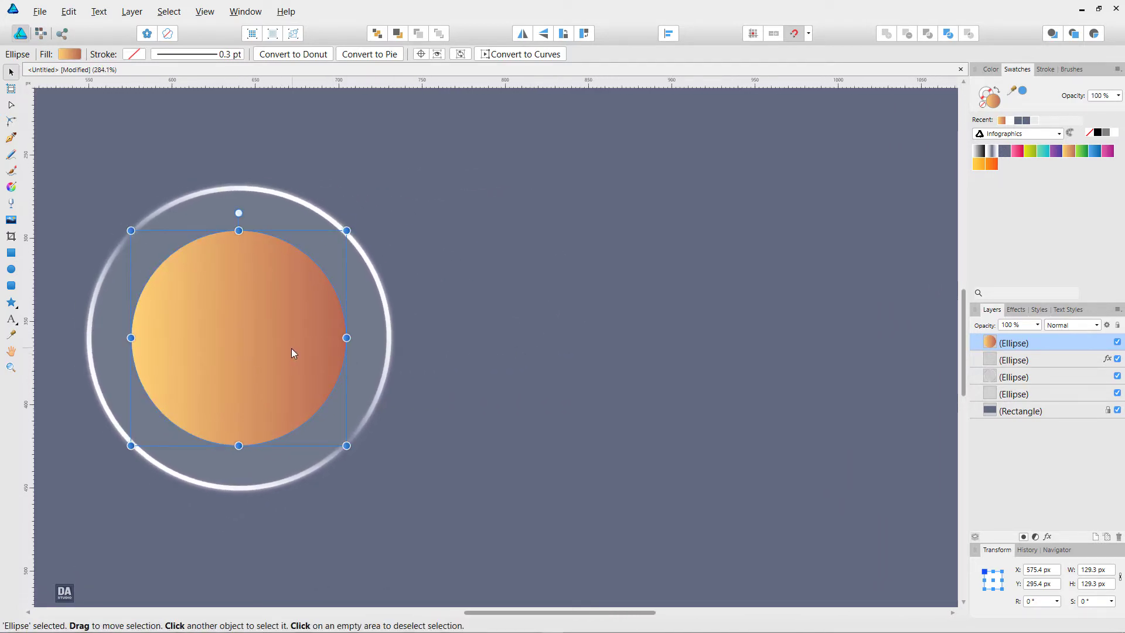
Step: Copy the orange circle to the right and draw a gradient rectangle between them
drag(291, 348, 786, 357)
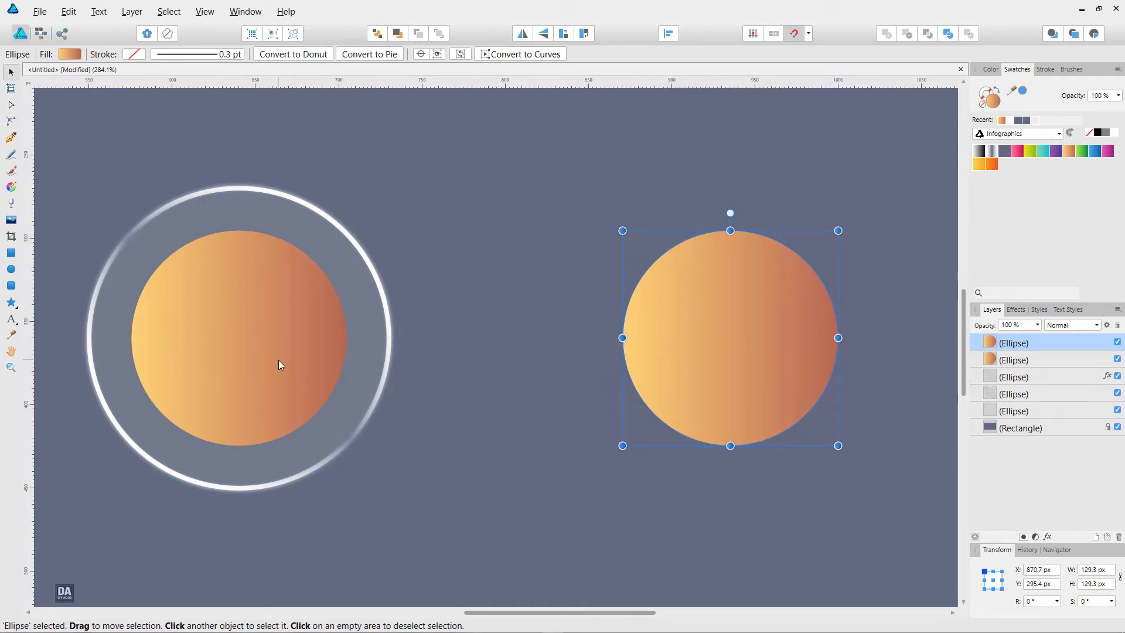
click(15, 253)
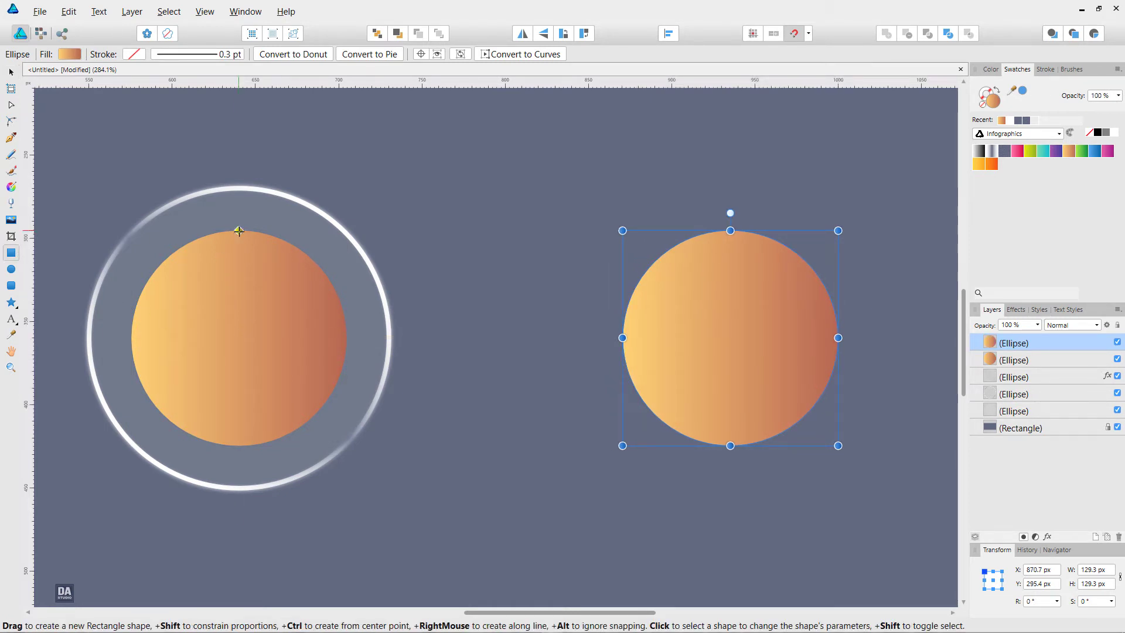
drag(238, 231, 731, 444)
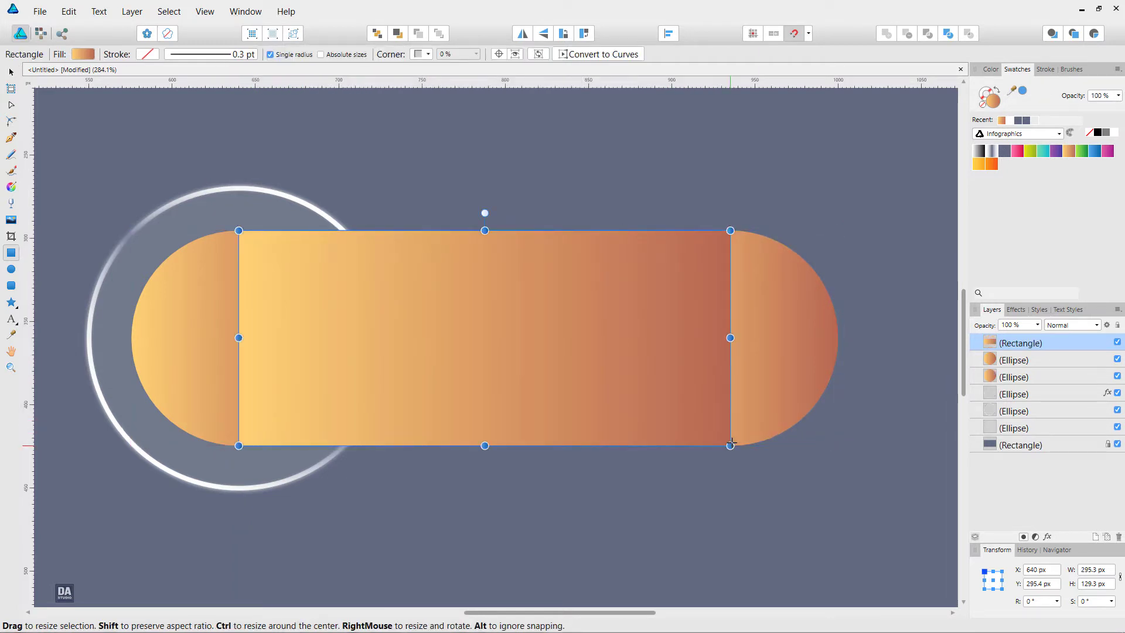
key(v)
Step: Merge the rectangle and both circles with Add into one 424.6 × 129.3 px pill
click(801, 409)
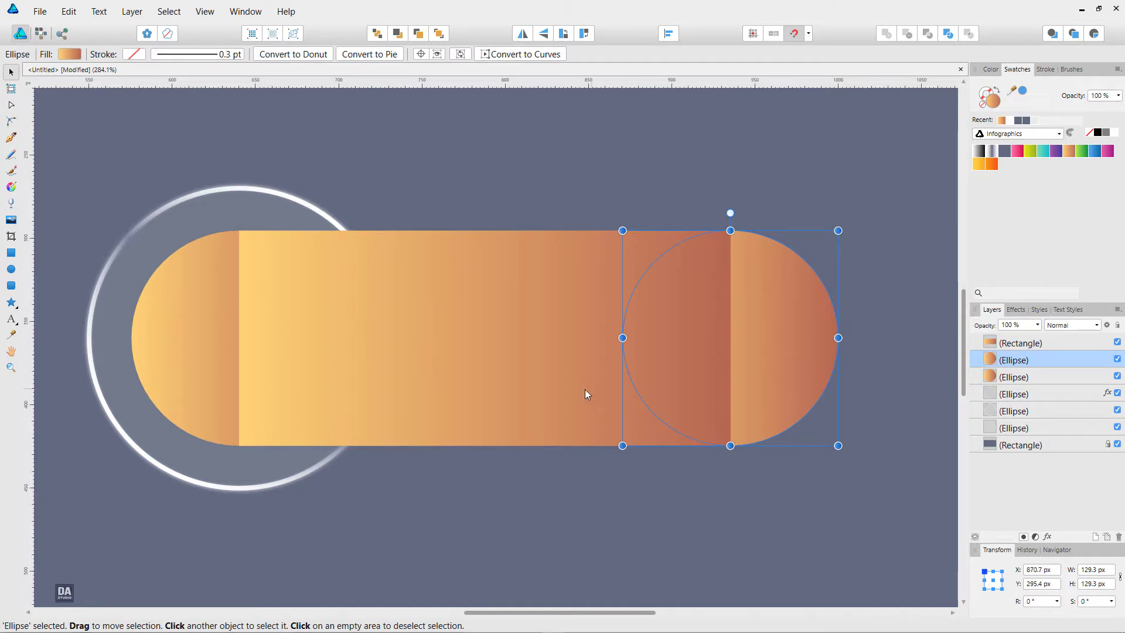
shift+click(461, 382)
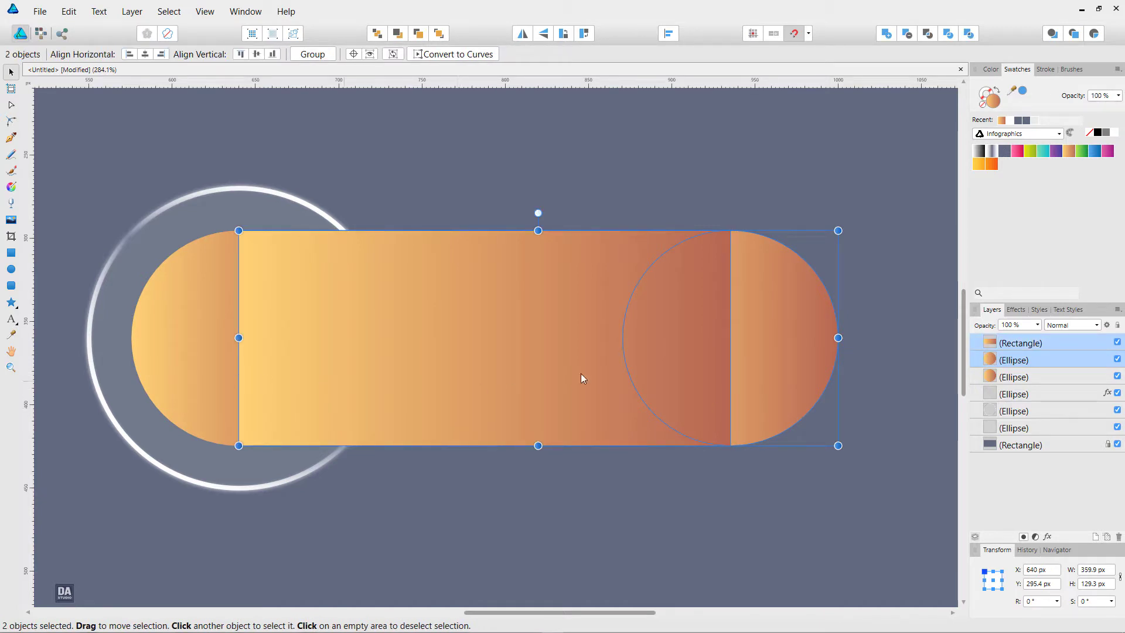
click(1003, 378)
right_click(1003, 380)
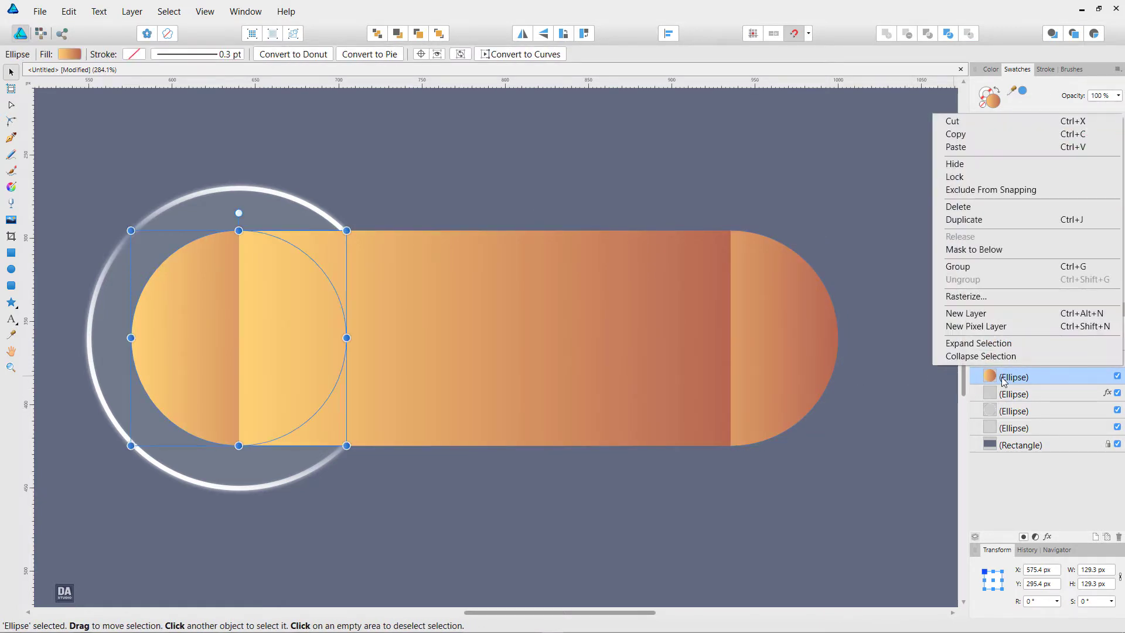
click(1017, 221)
drag(1031, 378, 1034, 405)
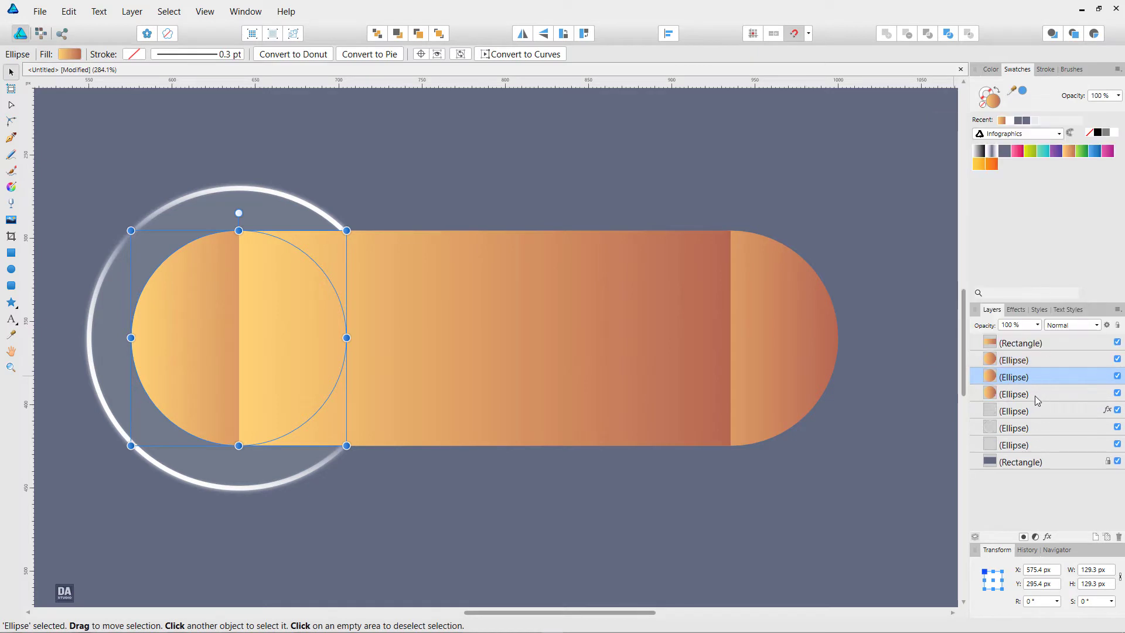
ctrl+click(1032, 361)
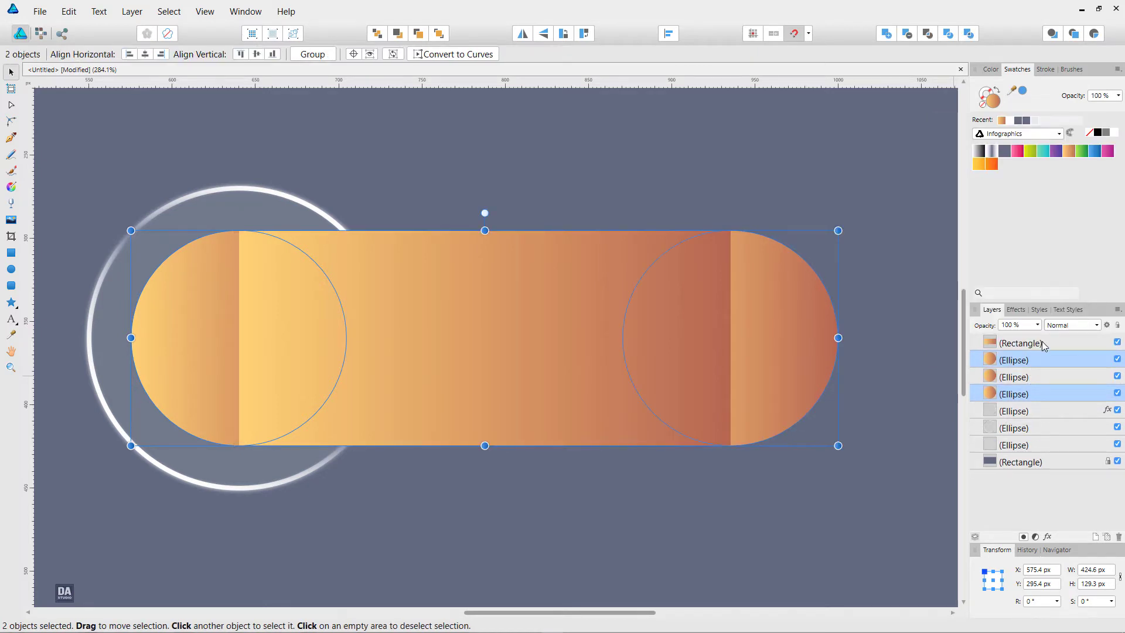
click(885, 35)
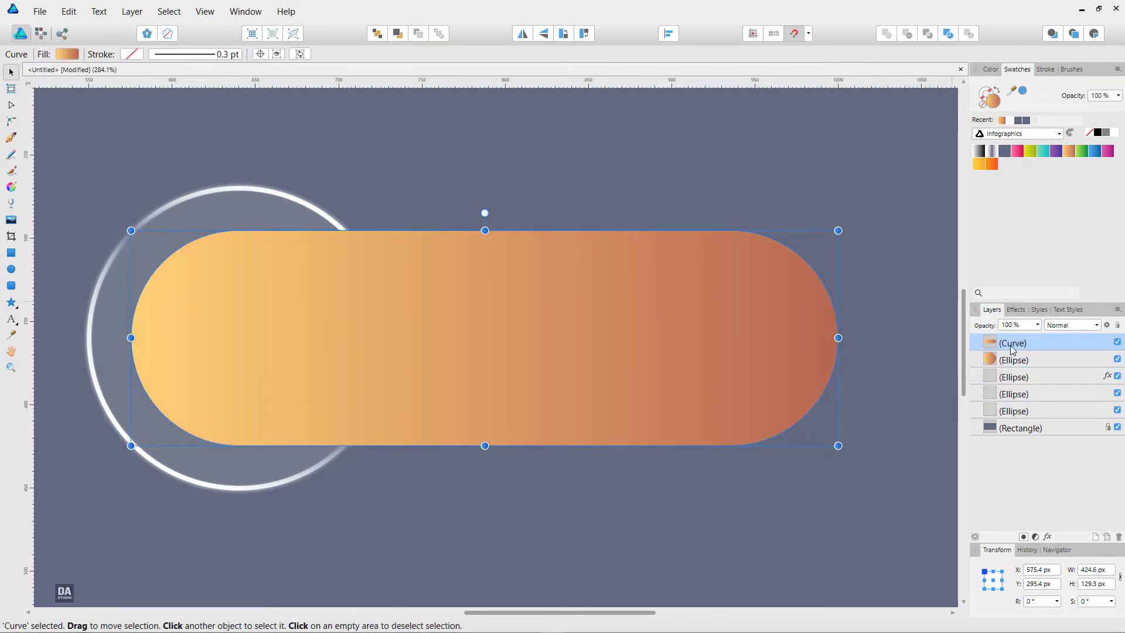
Step: Restack the orange circle above the pill and move the capsule beneath the ring circles
click(1023, 359)
drag(1049, 337, 1046, 338)
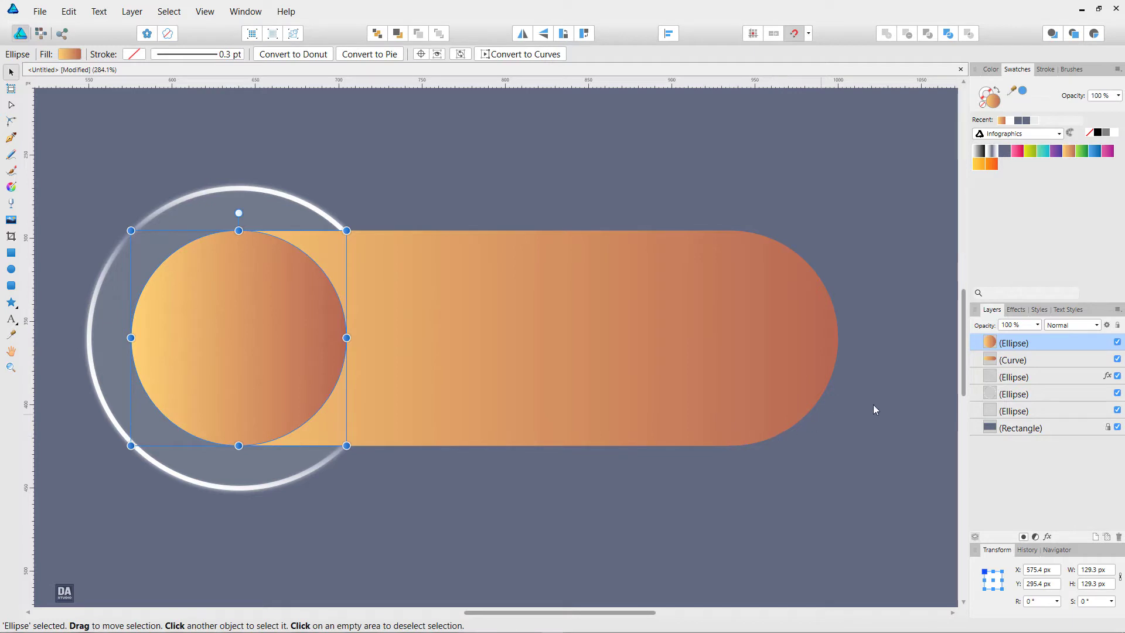
click(642, 398)
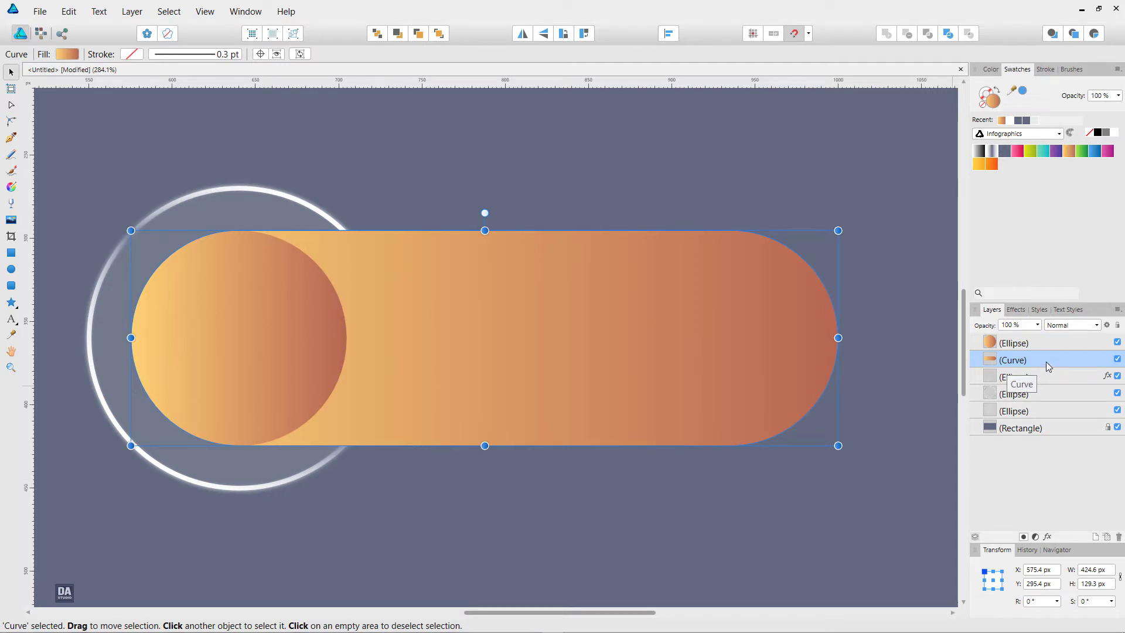
key(ctrl+bracketleft)
key(ctrl+bracketleft)
key(ctrl+bracketleft)
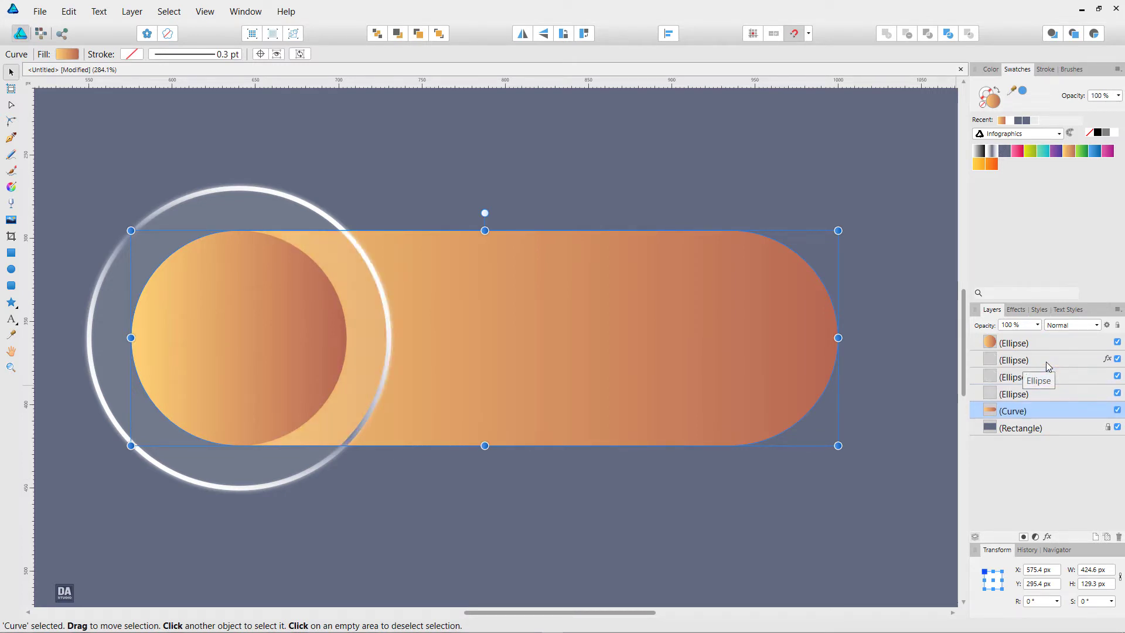
click(876, 423)
click(709, 384)
Step: Give the capsule a vertical gradient, yellow at the top fading to rust below
key(g)
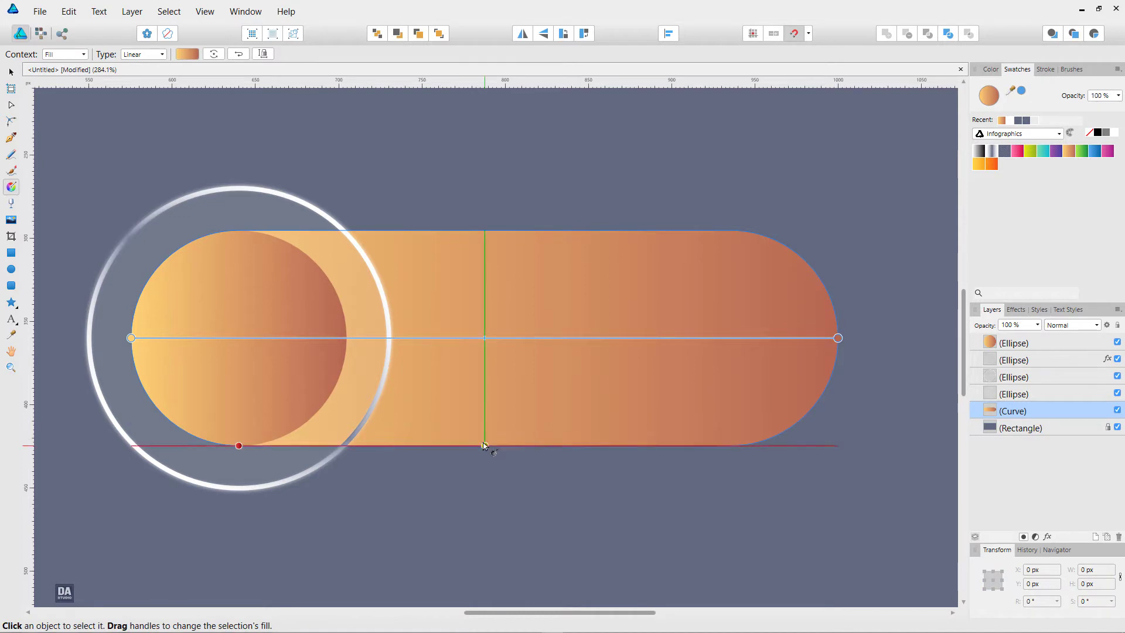
drag(484, 445, 479, 329)
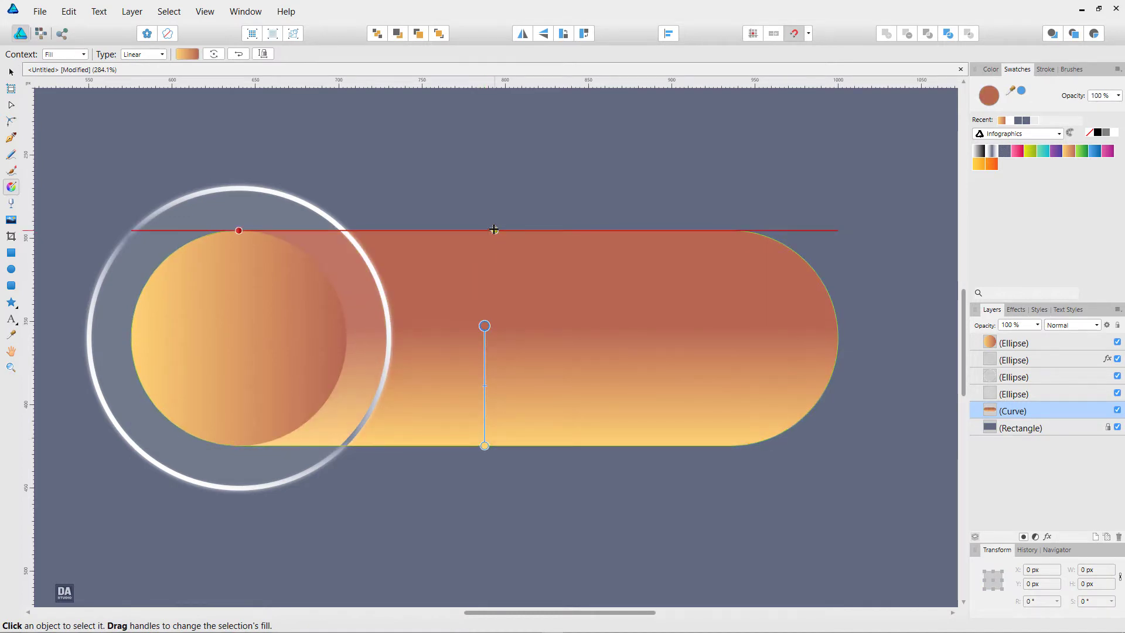
drag(493, 194, 493, 490)
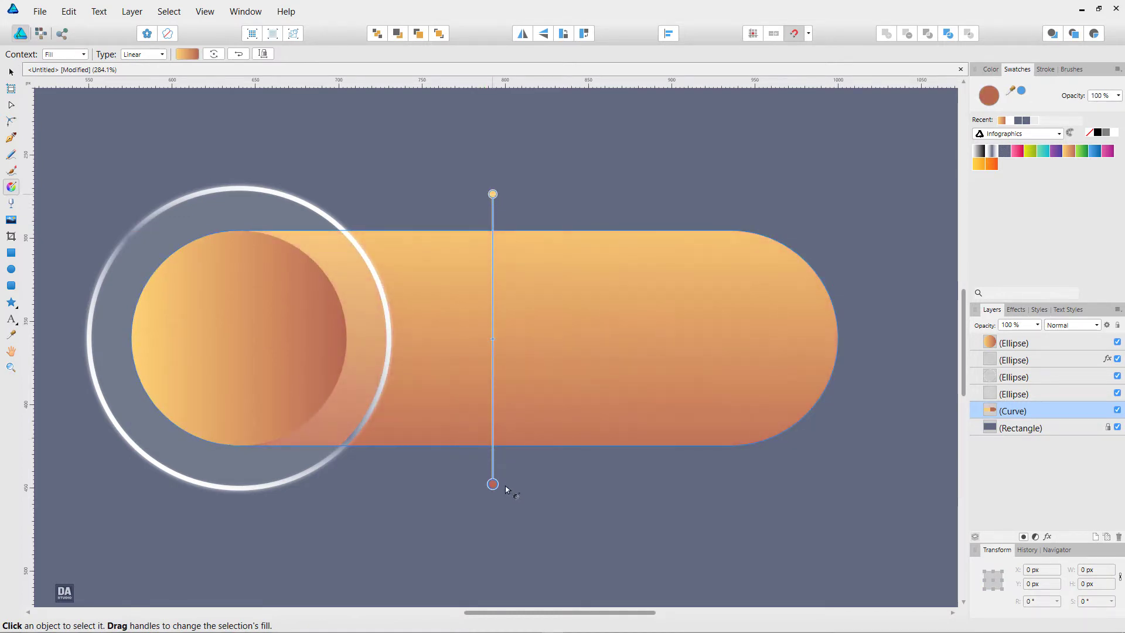
key(v)
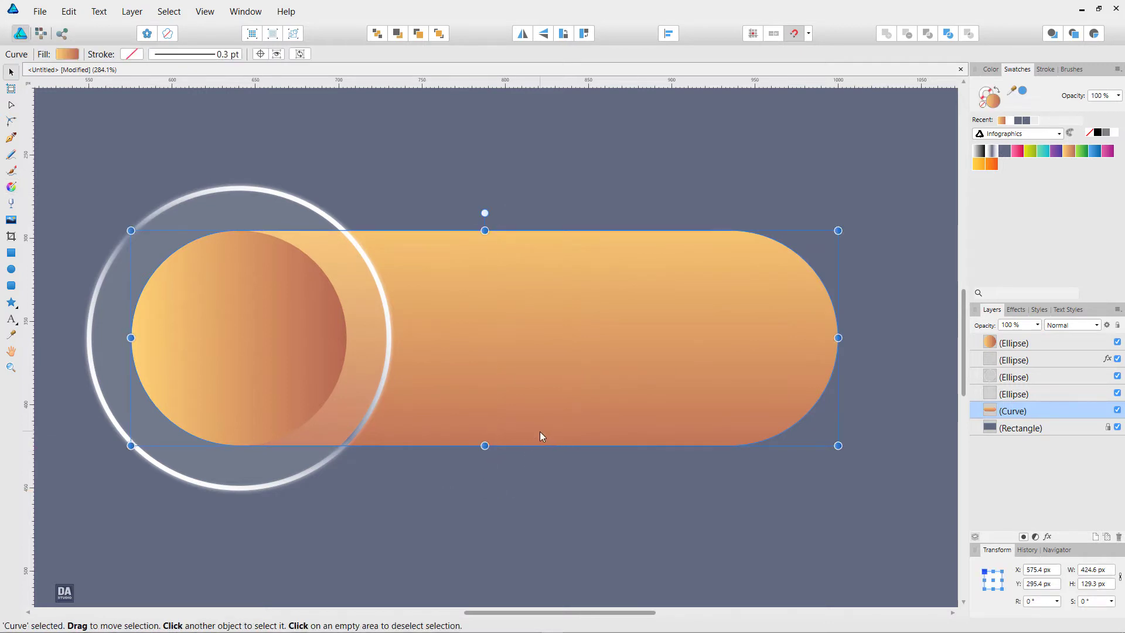
click(597, 497)
scroll(544, 488, down, 5)
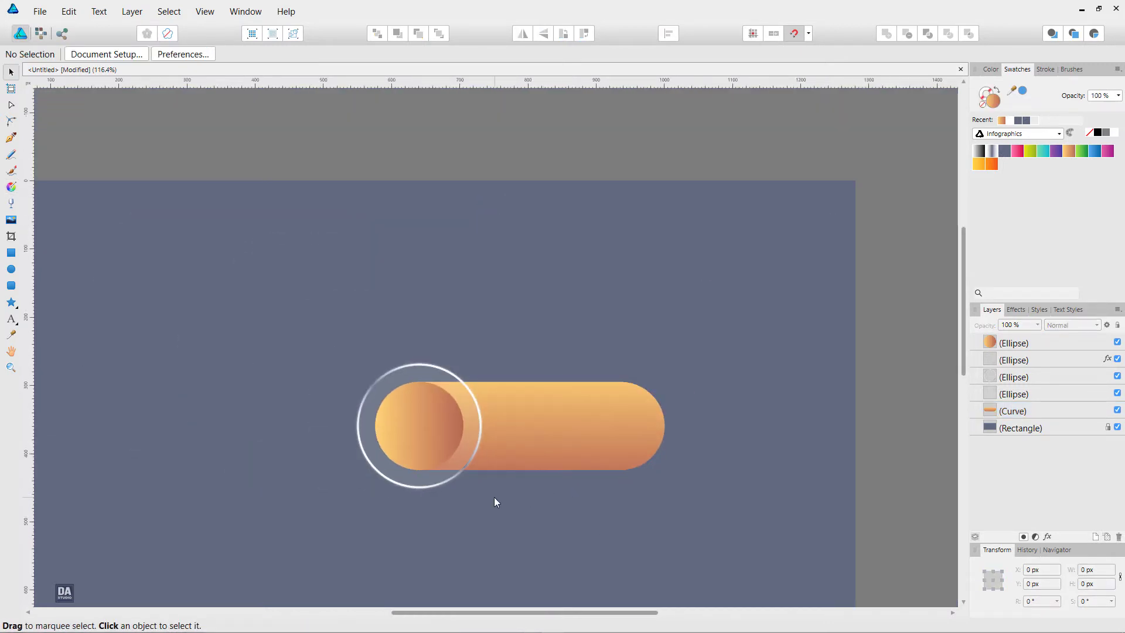
Step: Zoom in on the knob and shrink the three ring circles to about 171.3 px
scroll(494, 497, up, 4)
drag(421, 395, 529, 388)
scroll(521, 419, up, 1)
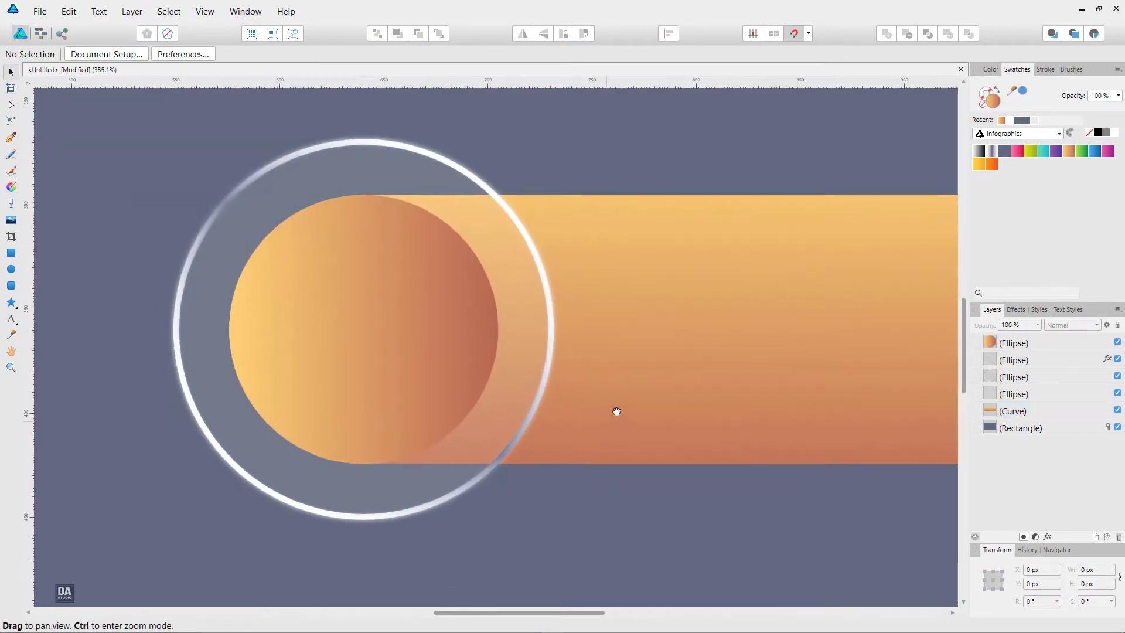
drag(615, 410, 621, 386)
click(1003, 392)
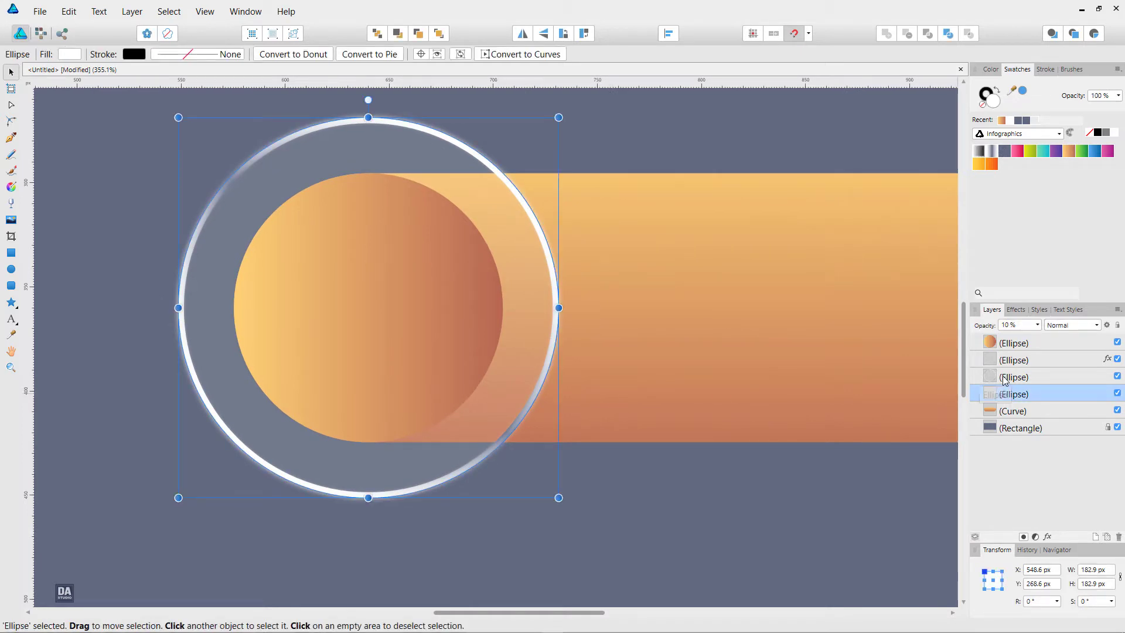
shift+click(1004, 377)
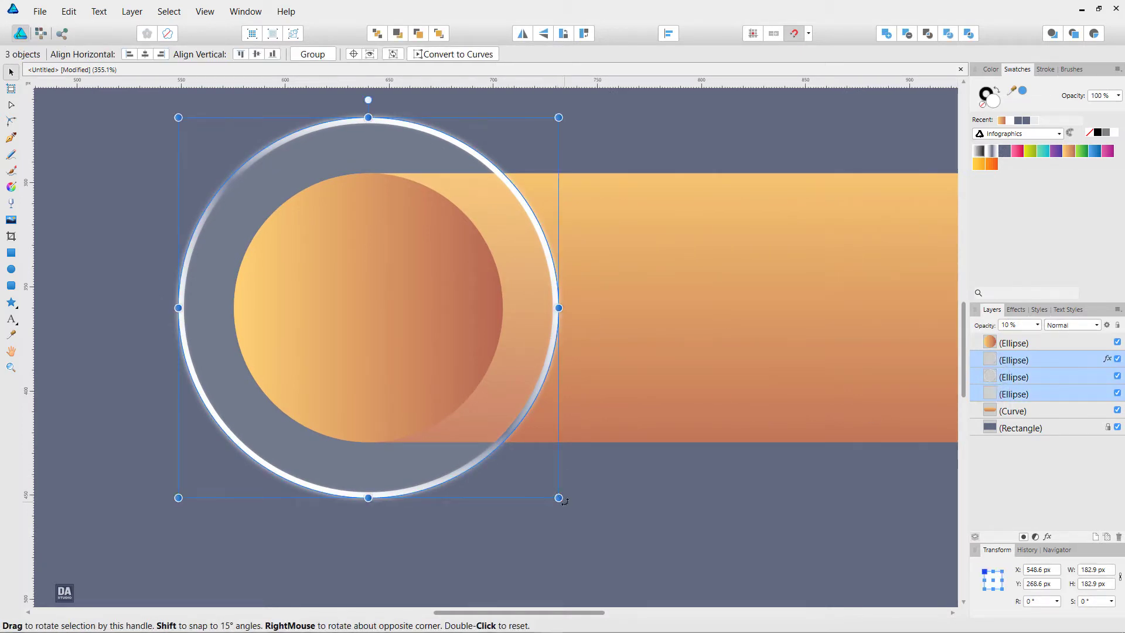
drag(559, 498, 549, 488)
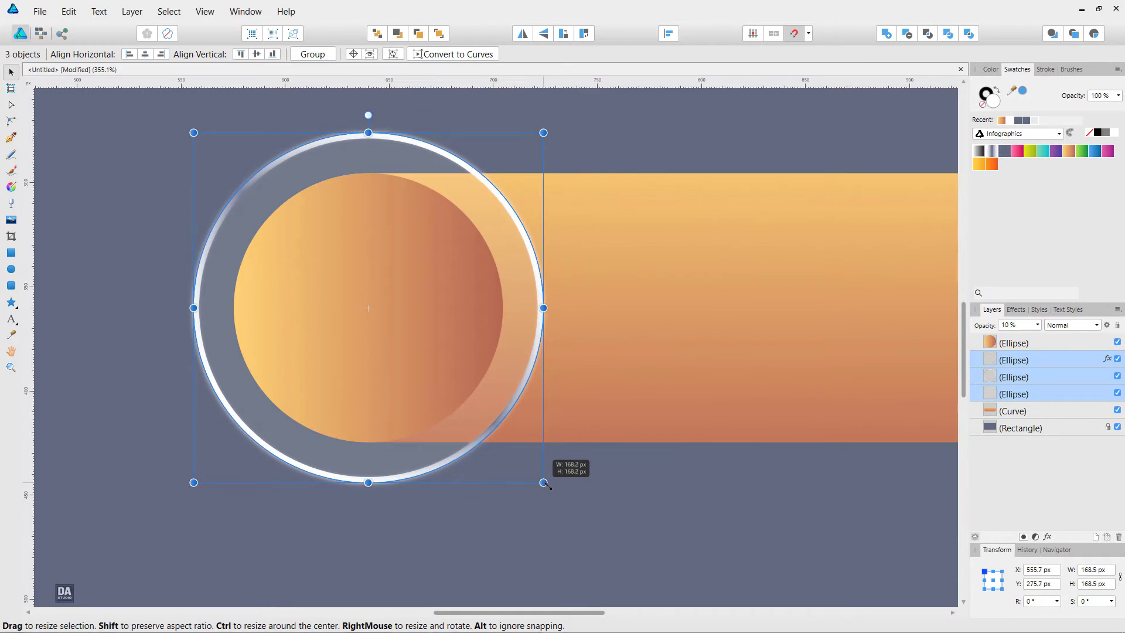
click(589, 491)
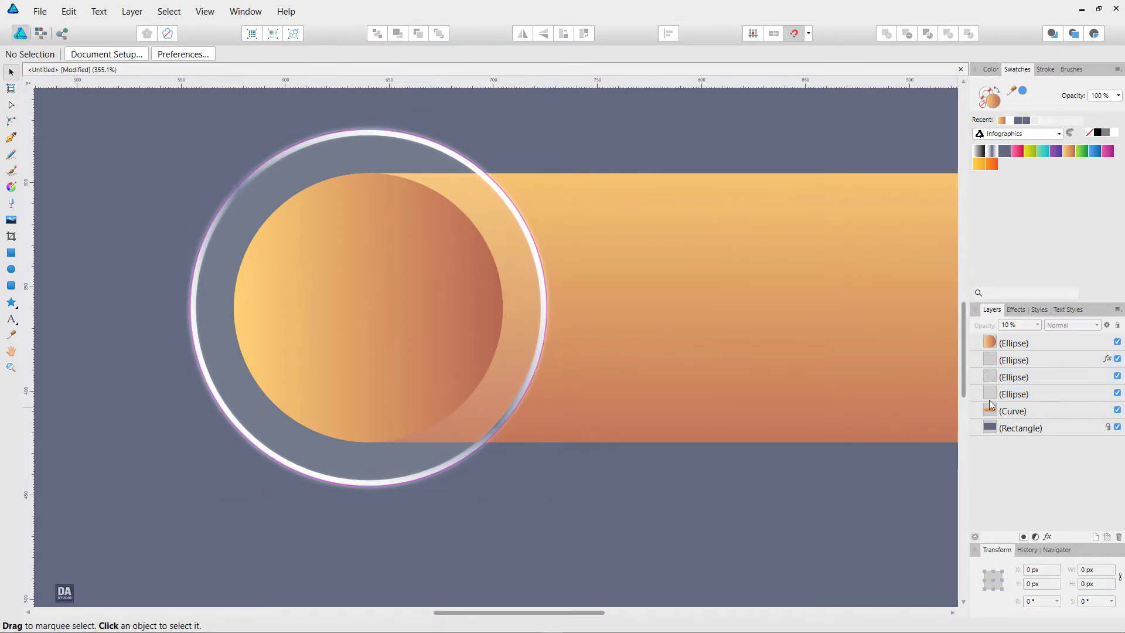
Step: Thin one ring's outline to 0.4 pt
click(1008, 376)
click(1046, 70)
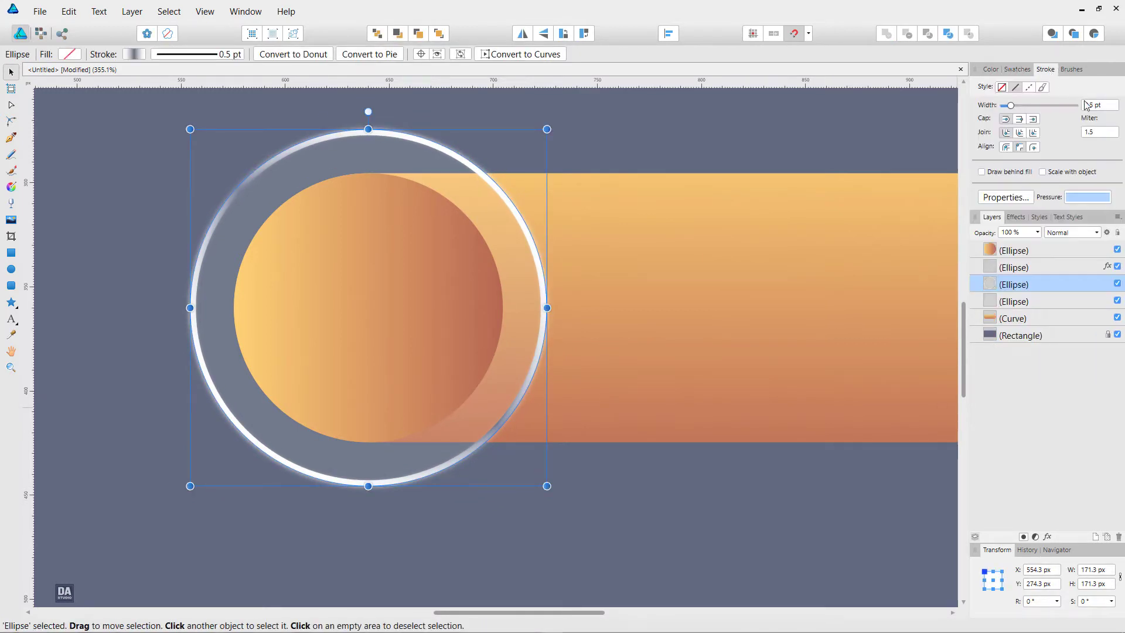
scroll(1091, 107, down, 1)
click(725, 503)
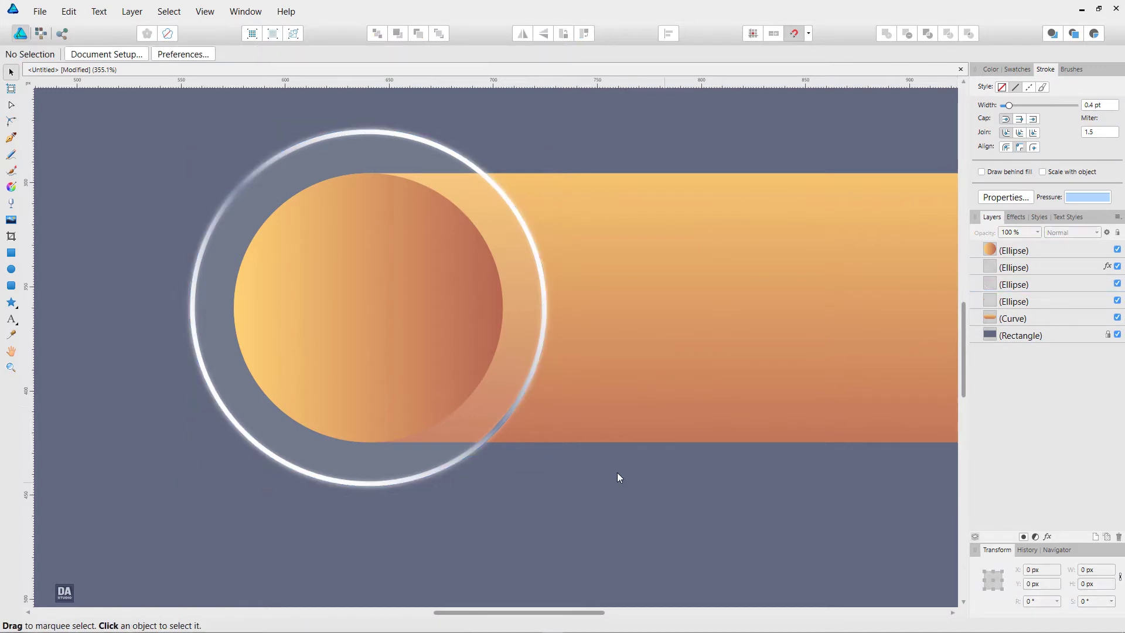
scroll(501, 386, down, 3)
scroll(501, 386, up, 2)
scroll(554, 321, up, 1)
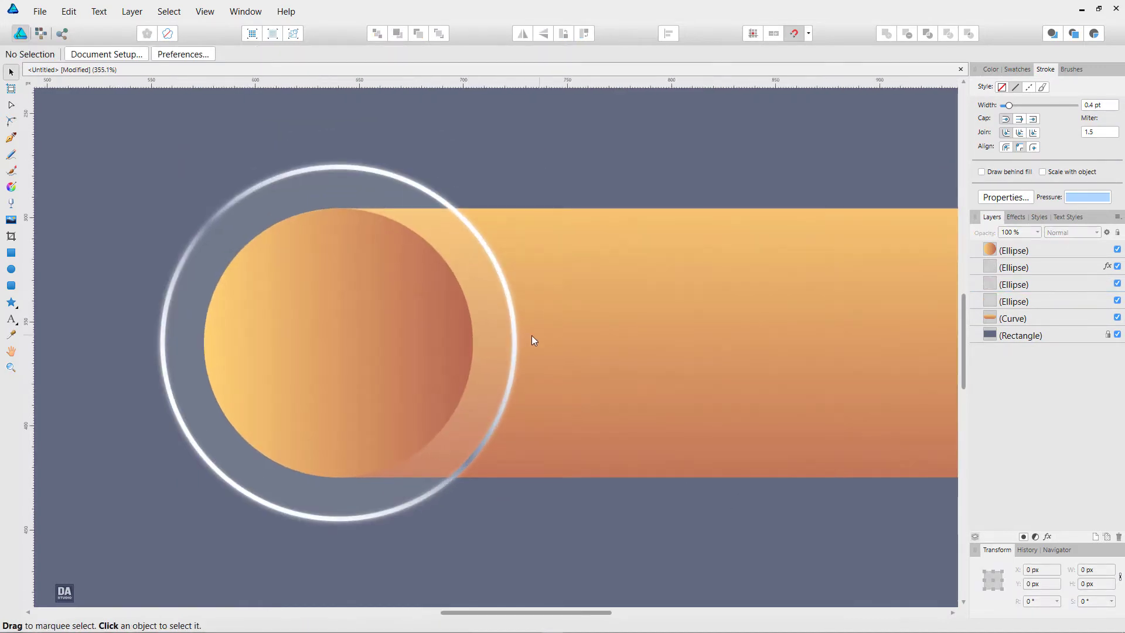
click(454, 352)
Step: Apply the white-to-black gradient swatch to the knob circle
click(1026, 71)
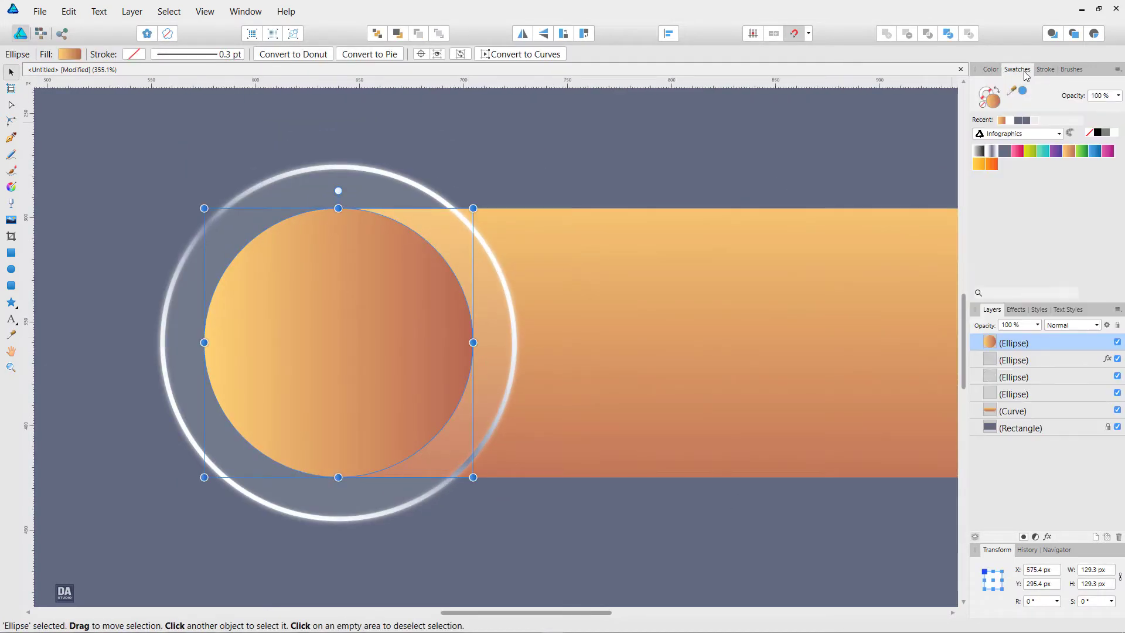
click(983, 153)
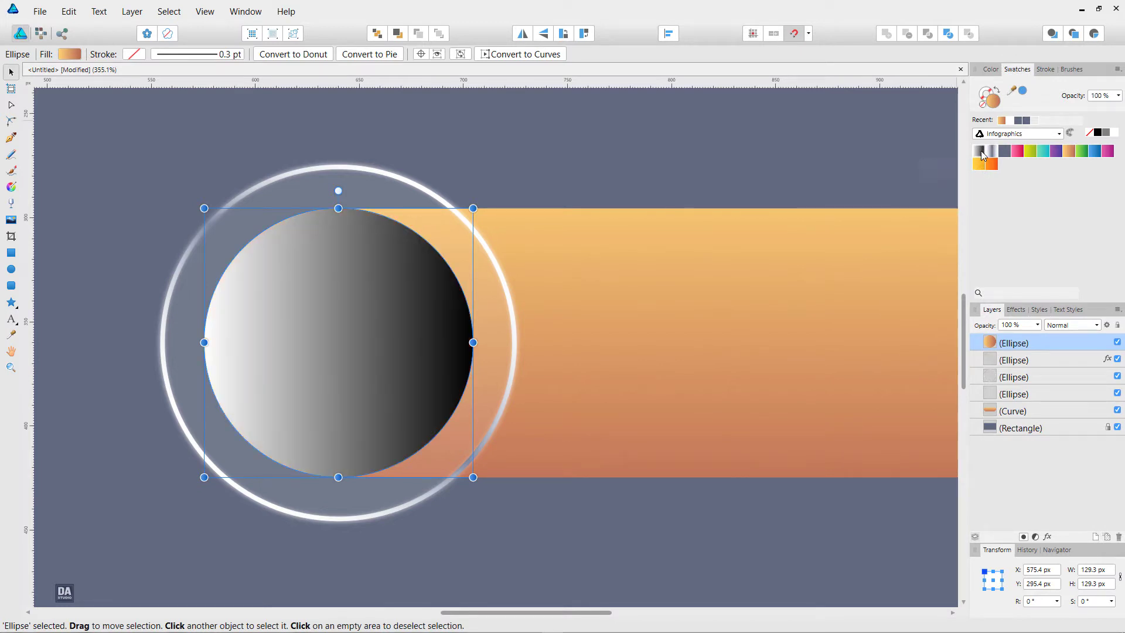
click(491, 188)
click(380, 277)
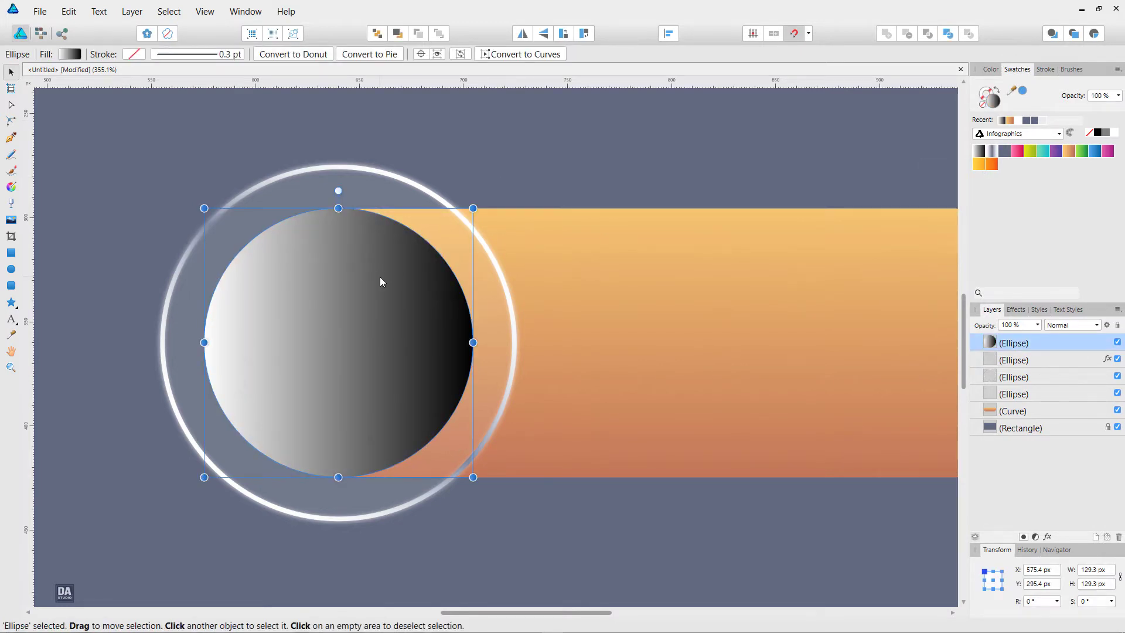
Step: Run the knob gradient diagonally, lighter at bottom right and darker toward top left
key(g)
drag(473, 477, 152, 109)
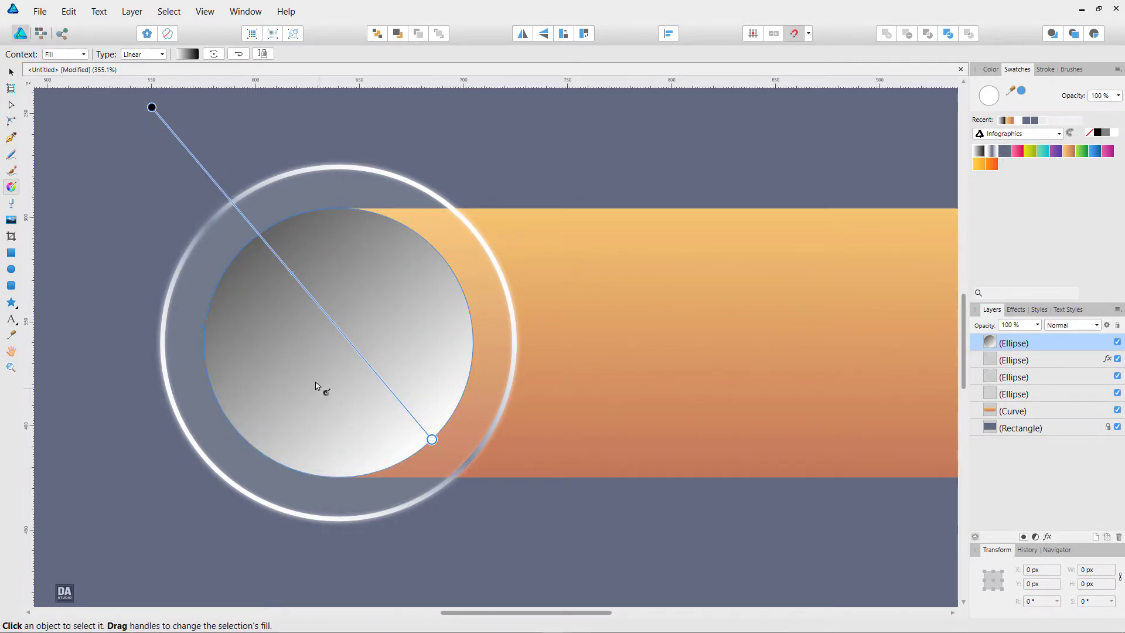
scroll(308, 373, down, 3)
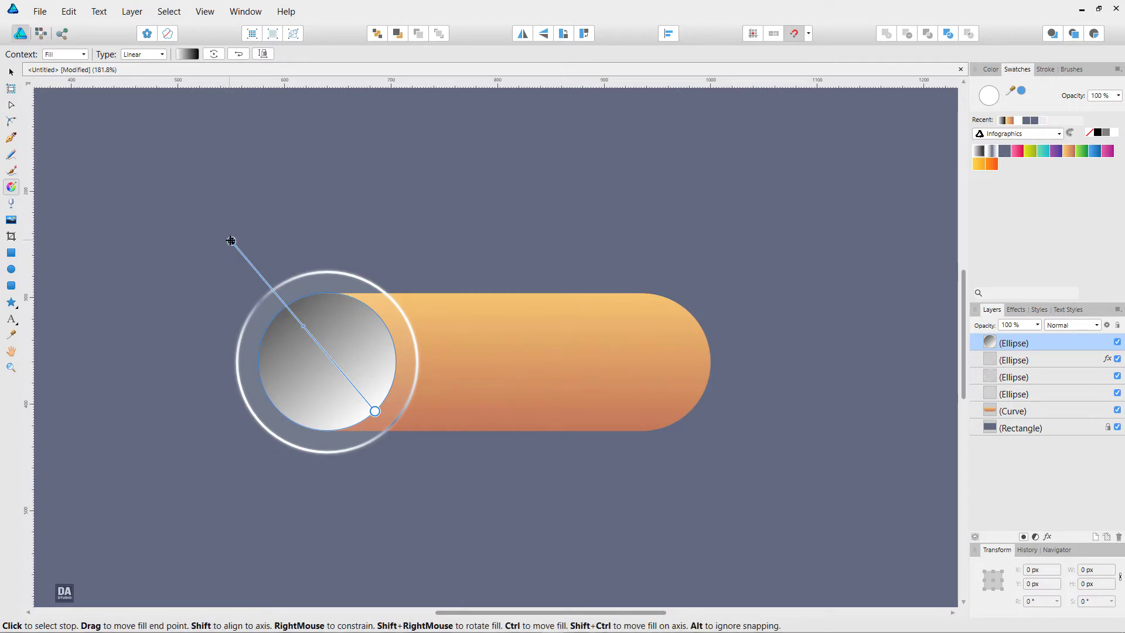
mouse_move(232, 242)
mouse_down()
mouse_move(172, 186)
mouse_move(178, 178)
mouse_up()
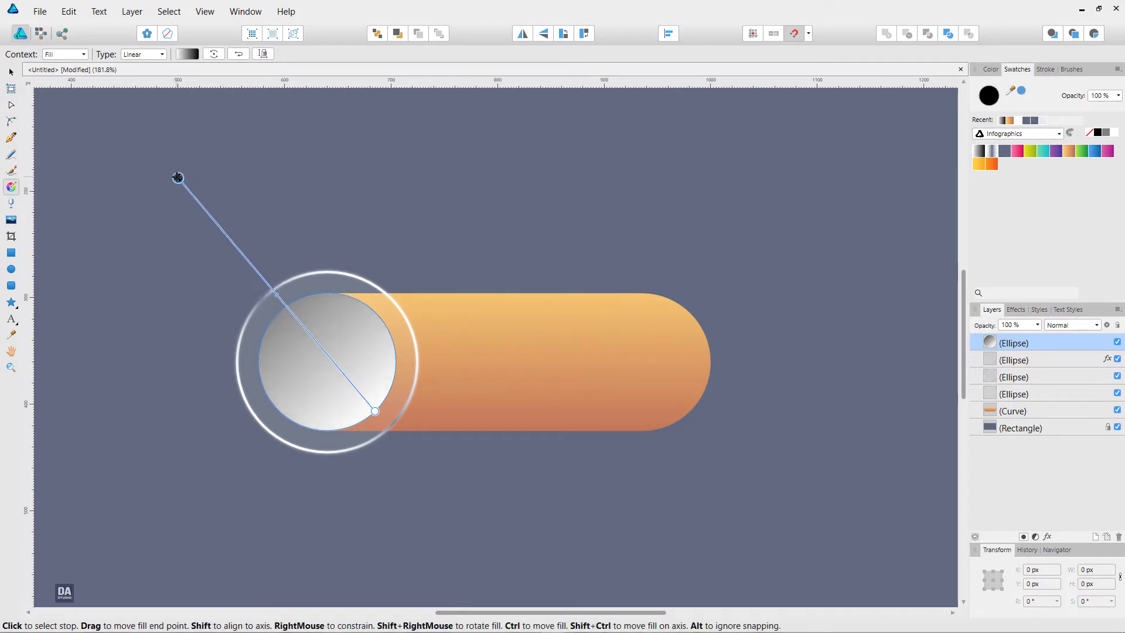
click(276, 296)
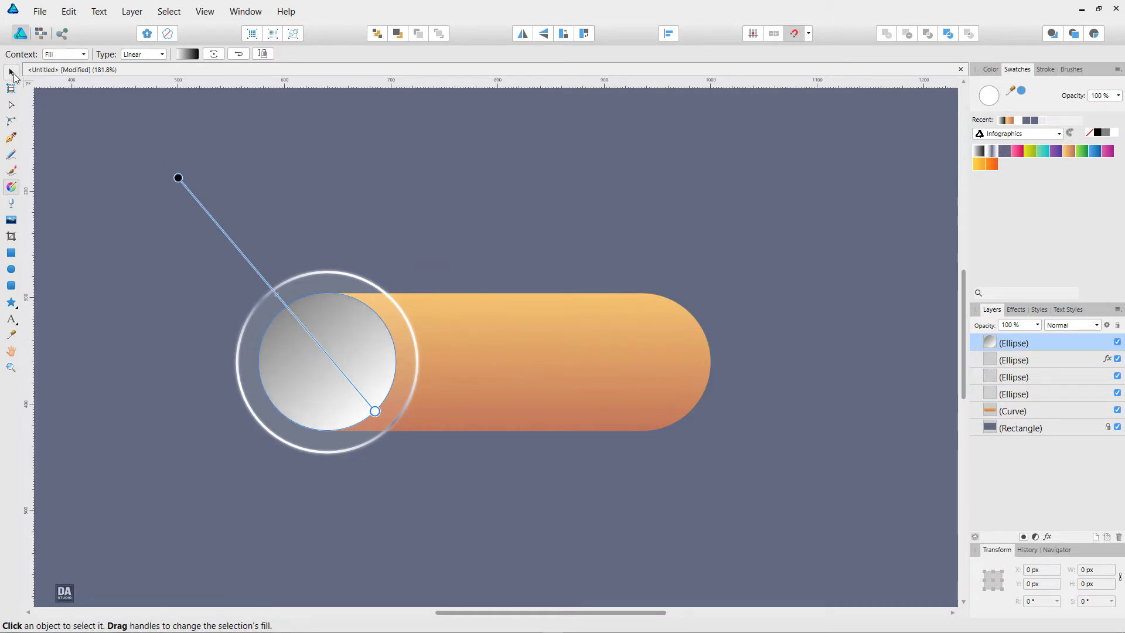
click(11, 72)
click(140, 219)
scroll(194, 346, down, 3)
scroll(193, 349, down, 2)
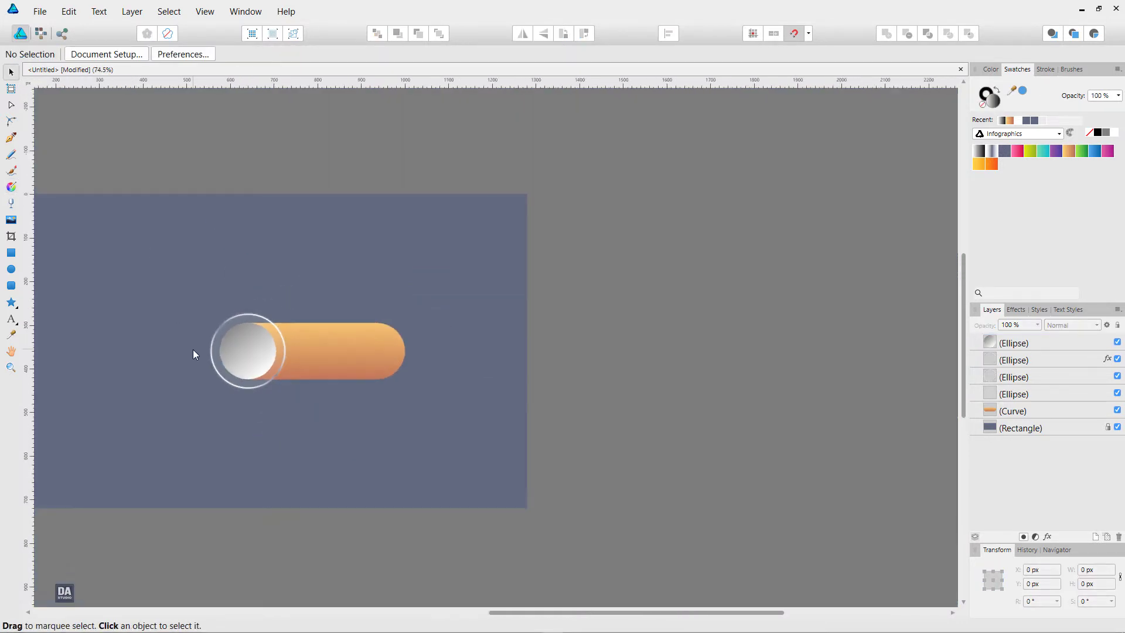
scroll(192, 349, up, 3)
scroll(223, 325, up, 3)
scroll(420, 330, down, 1)
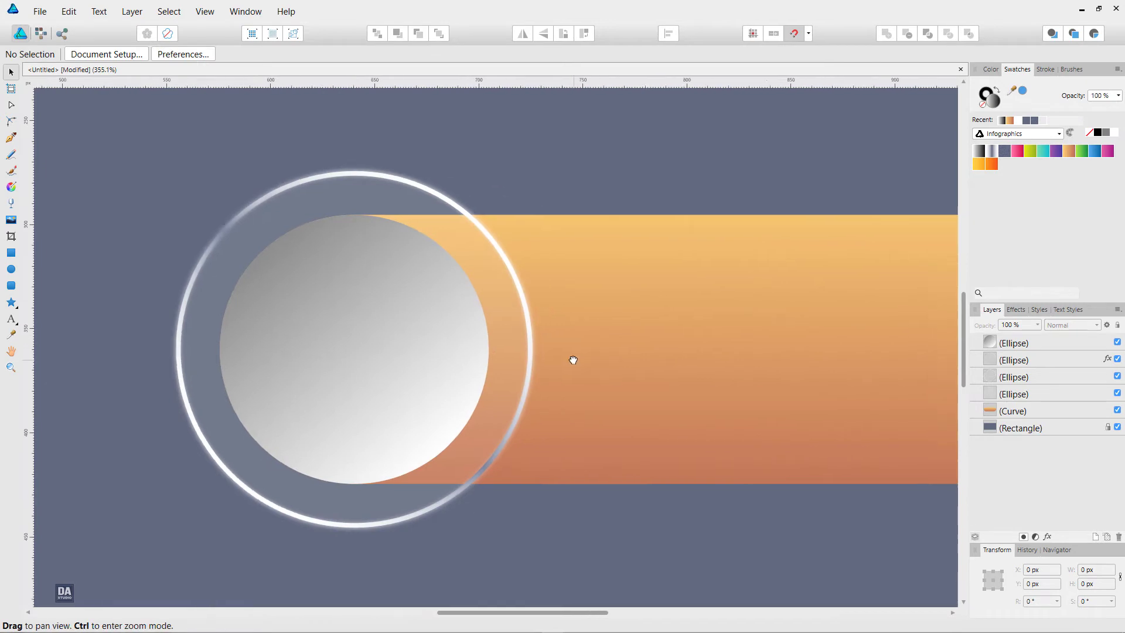
Step: Duplicate the knob circle and rotate the copy about 150°
click(411, 361)
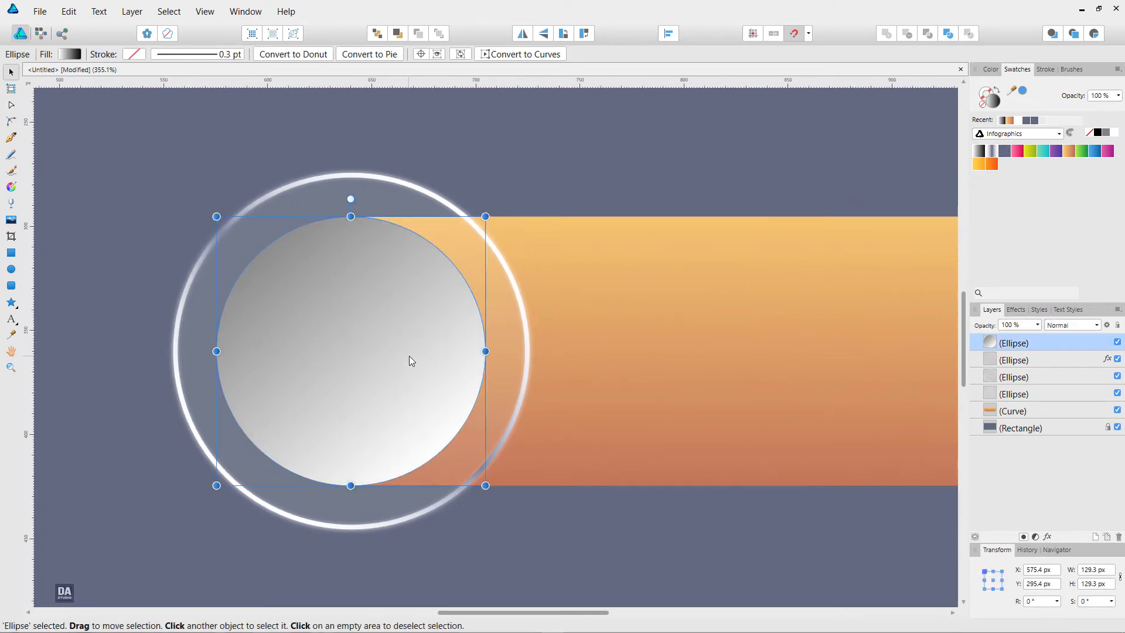
right_click(1056, 350)
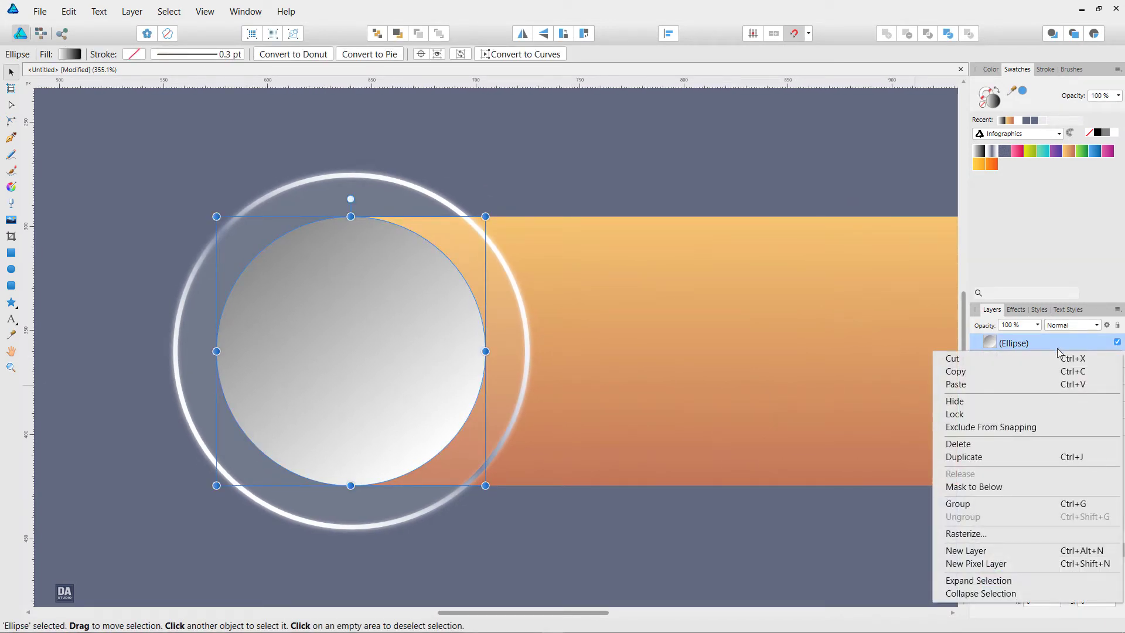
click(1048, 458)
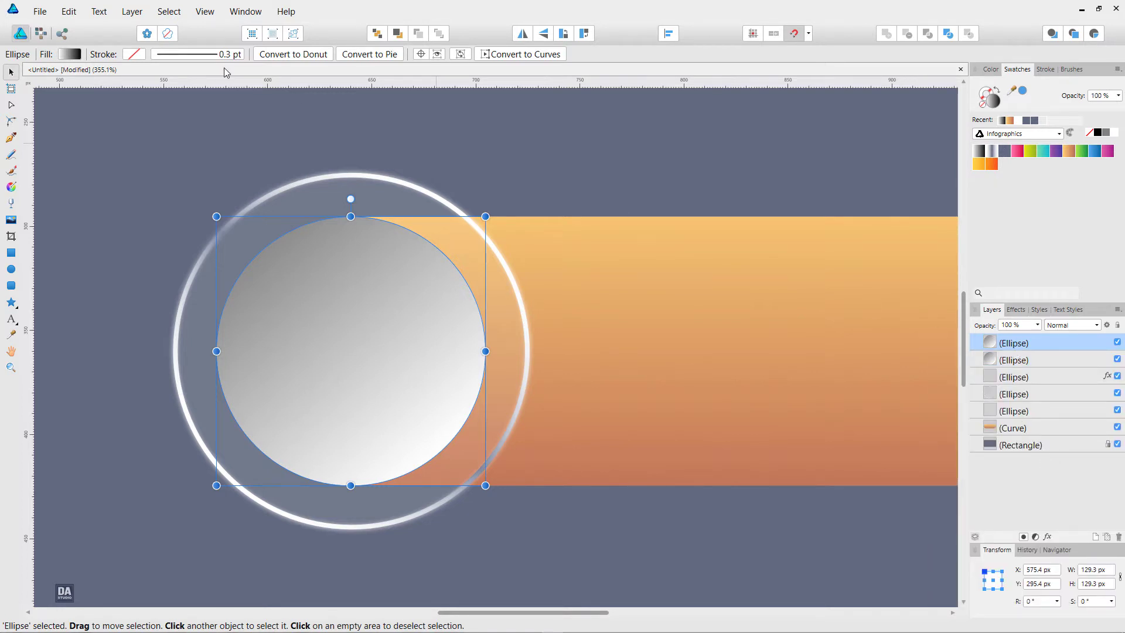
click(70, 55)
click(65, 190)
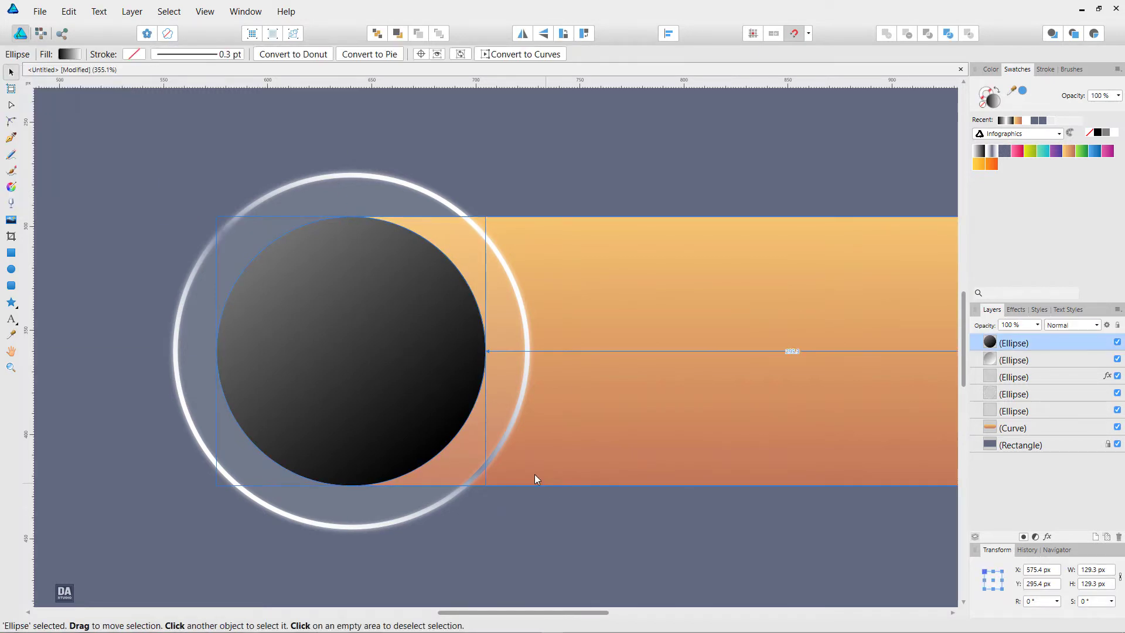
key(ctrl+z)
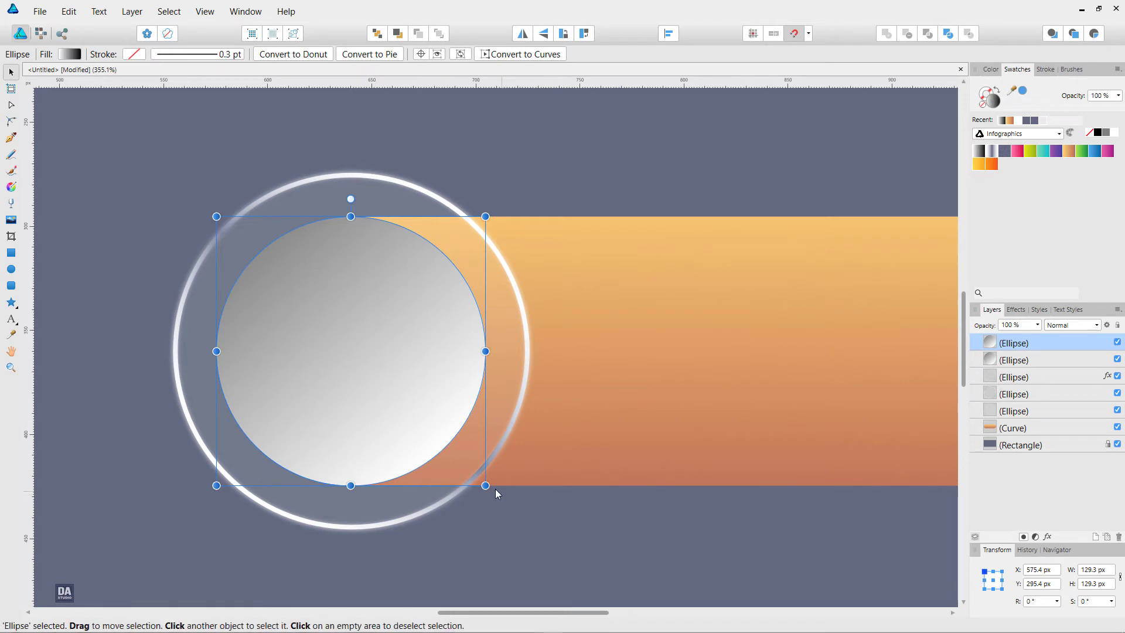
mouse_move(495, 489)
mouse_down()
mouse_move(332, 224)
mouse_move(356, 226)
mouse_up()
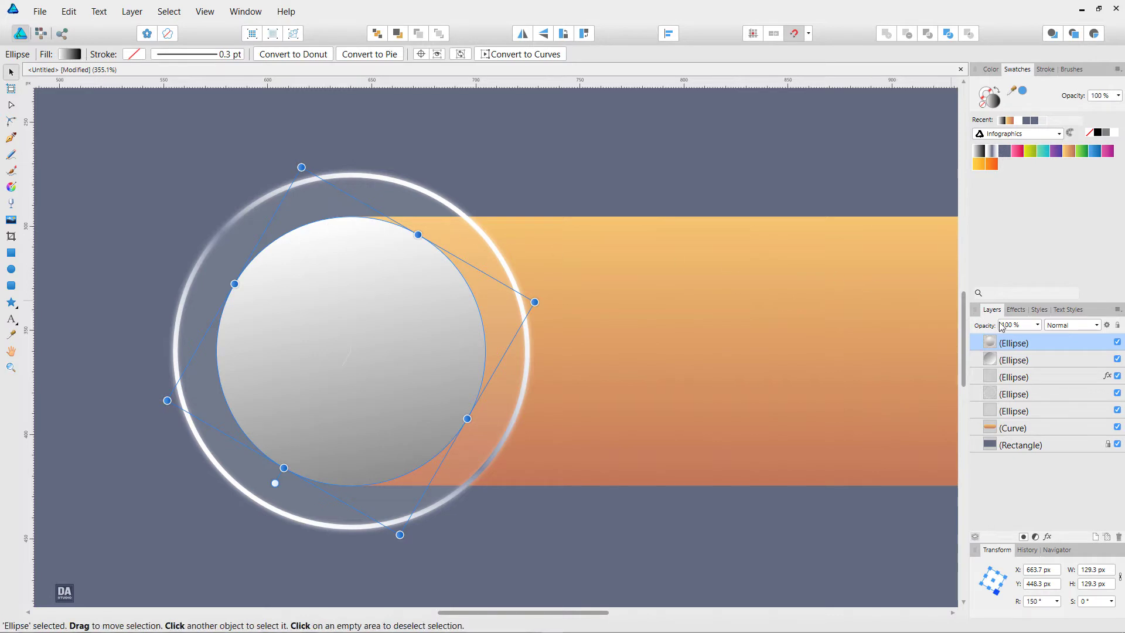
Step: Swap the copy's gradient fill to its outline and set a 0.4 pt stroke as a rim
click(998, 94)
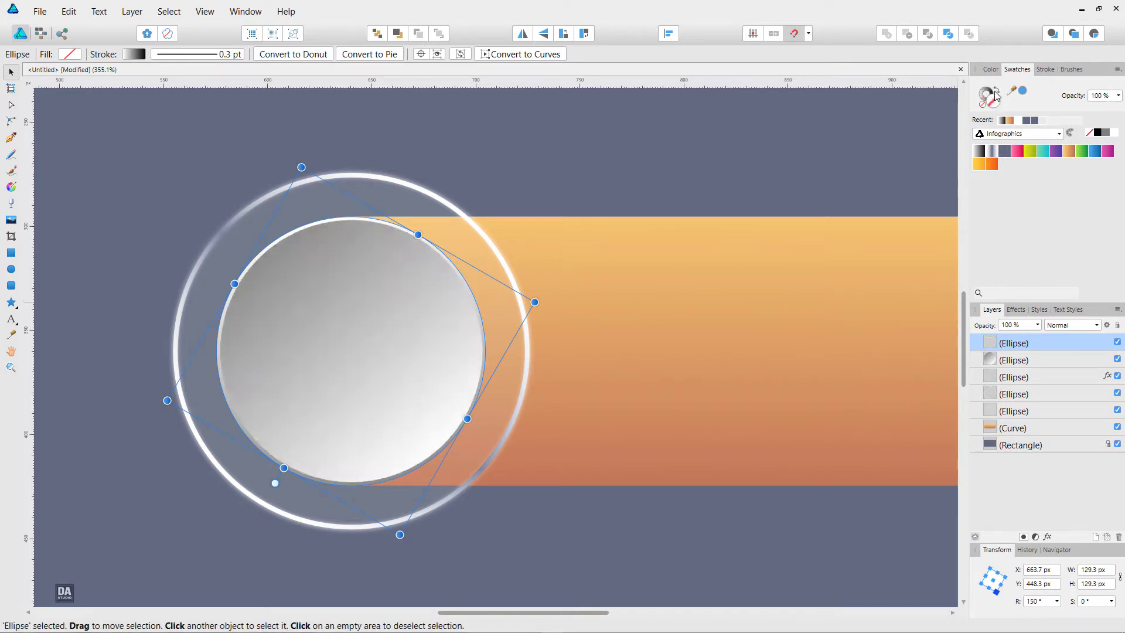
click(1045, 70)
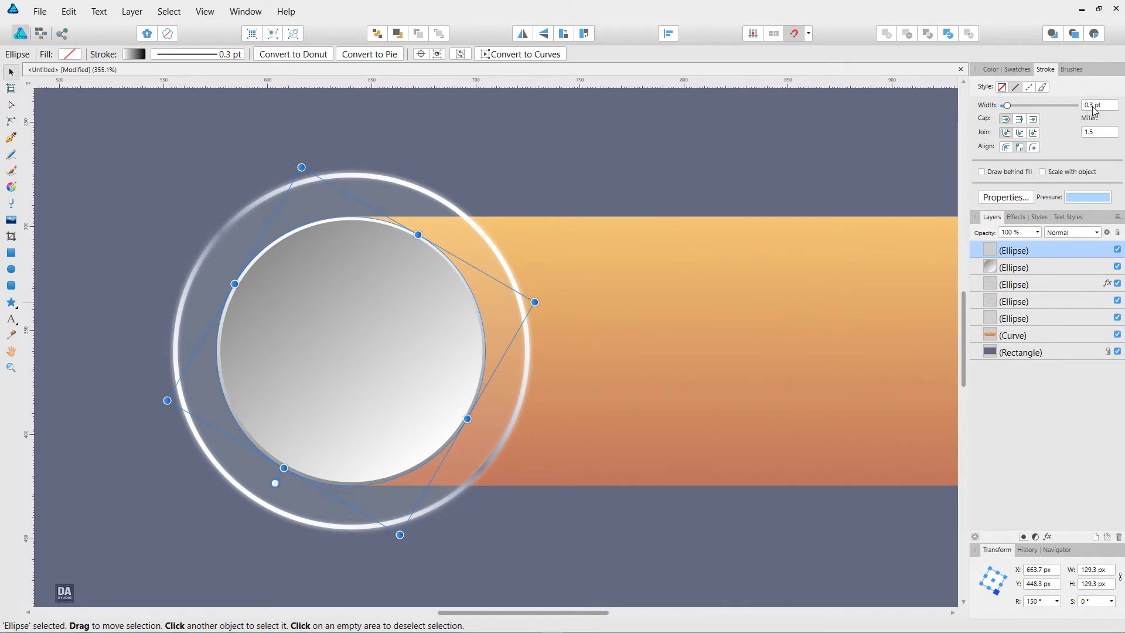
click(853, 155)
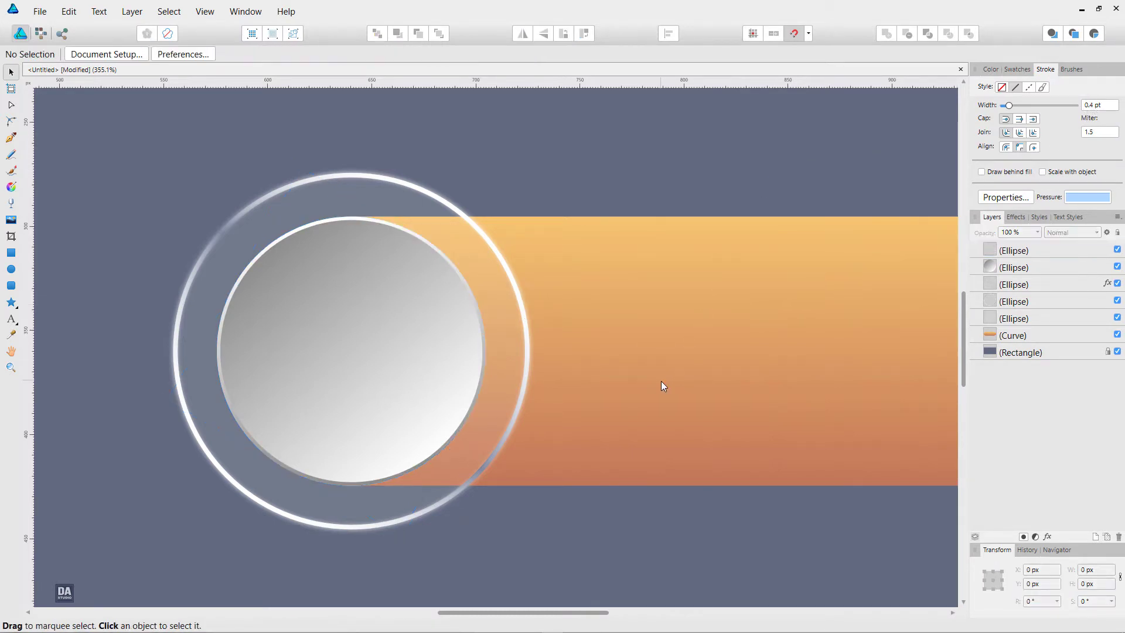
scroll(661, 381, down, 3)
scroll(679, 434, up, 3)
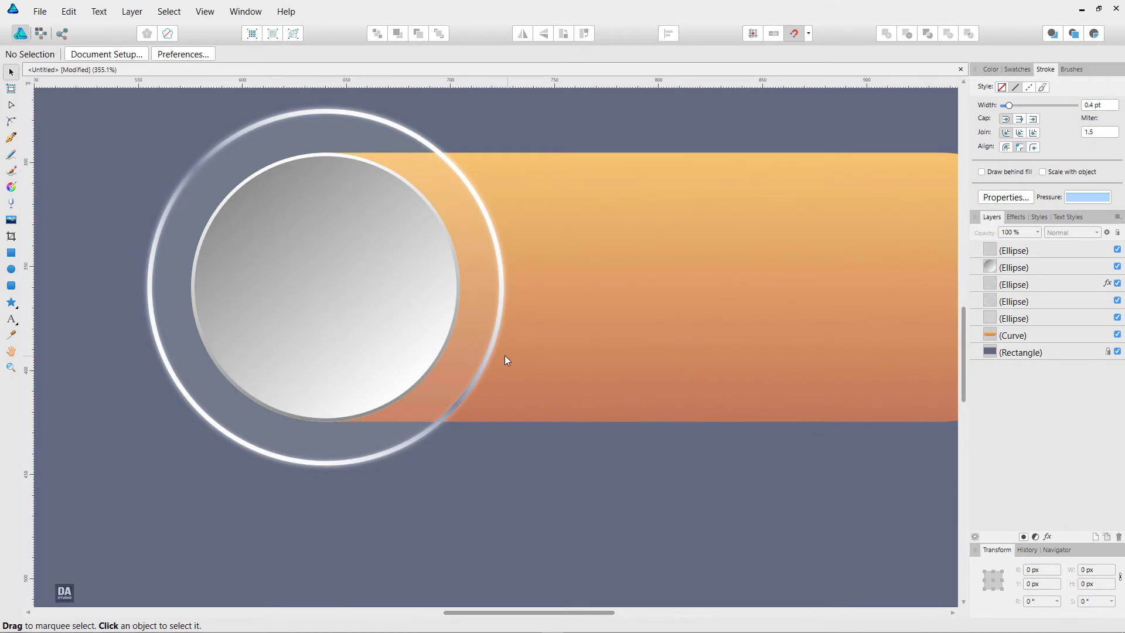
Step: Change the inner knob gradient's black stop to near-white
click(311, 315)
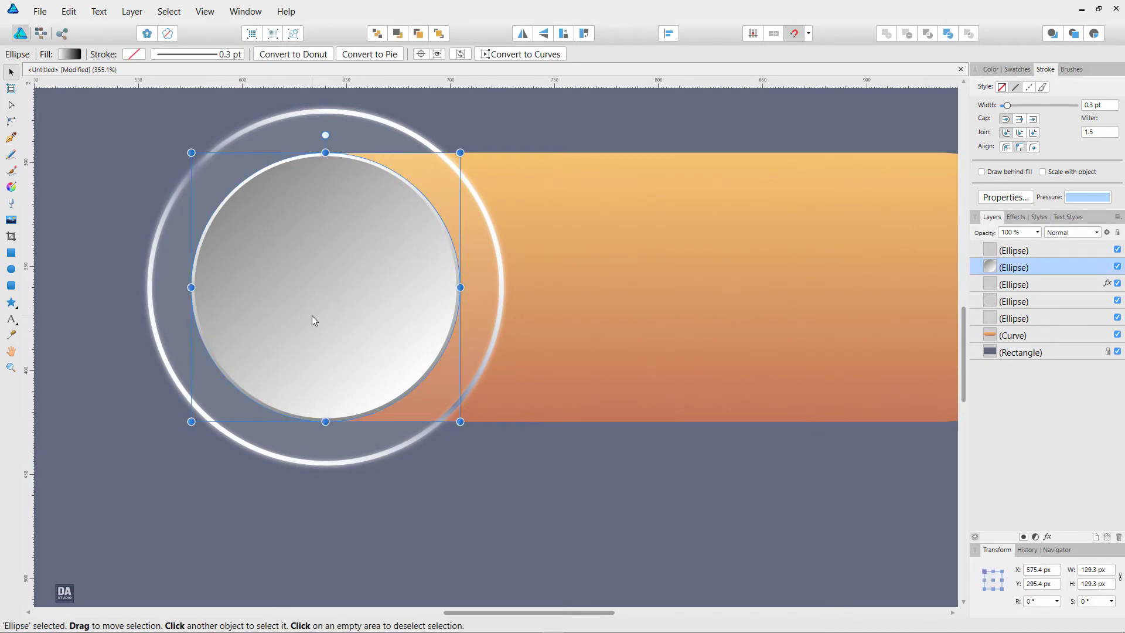
click(70, 54)
click(191, 105)
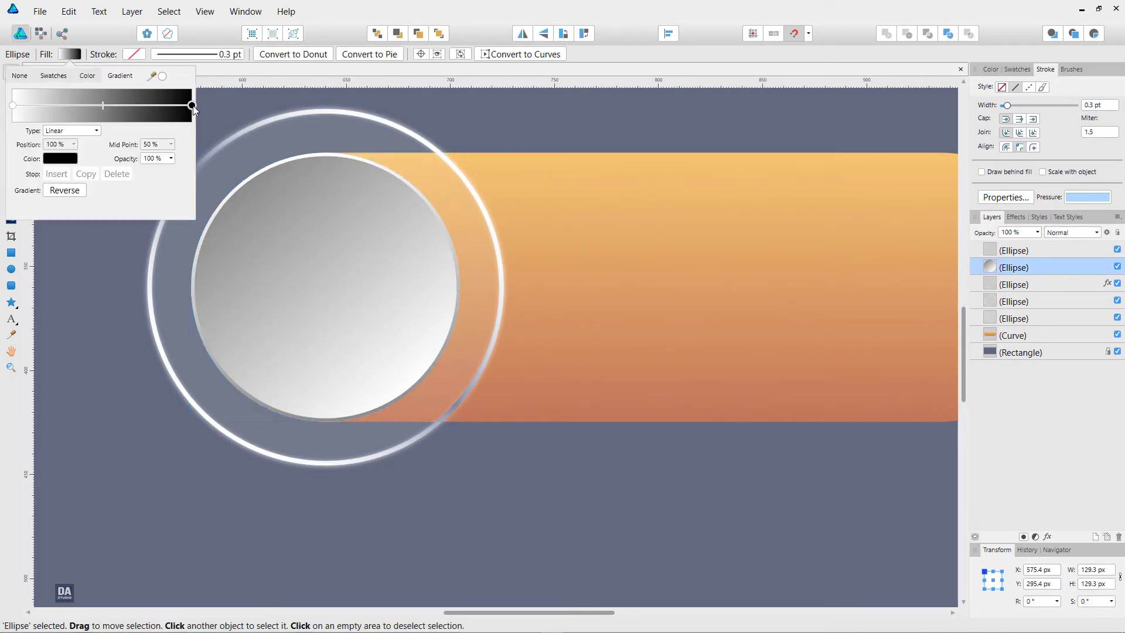
click(60, 158)
mouse_move(75, 222)
mouse_down()
mouse_move(52, 262)
mouse_move(50, 245)
mouse_up()
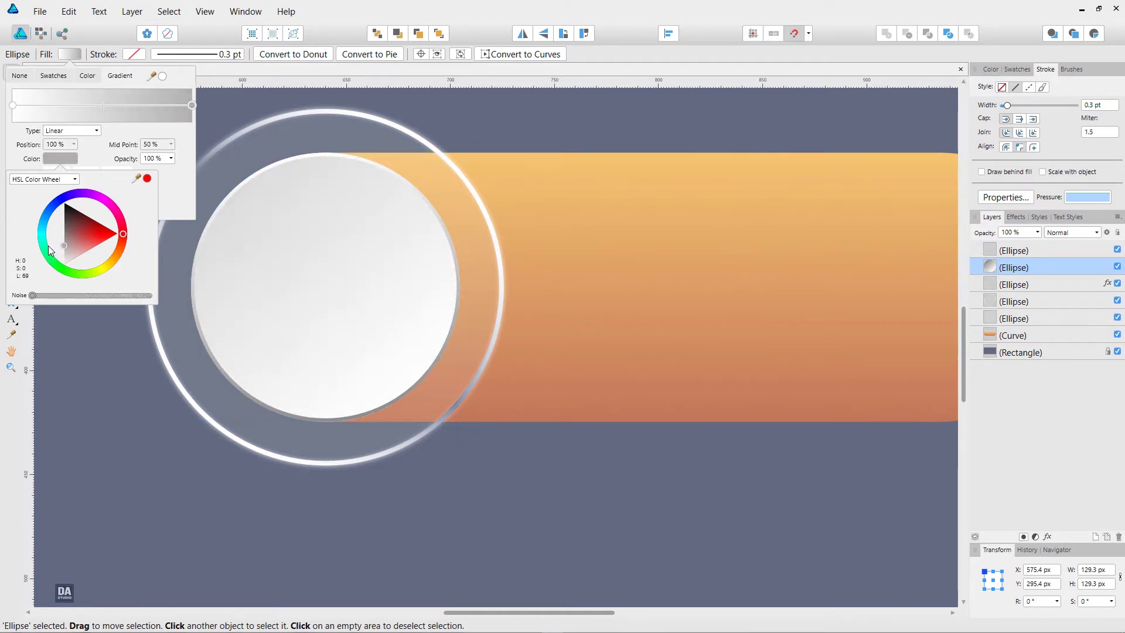
Step: Angle the knob's gradient diagonally from its upper left, shortened toward the edge
scroll(327, 290, down, 3)
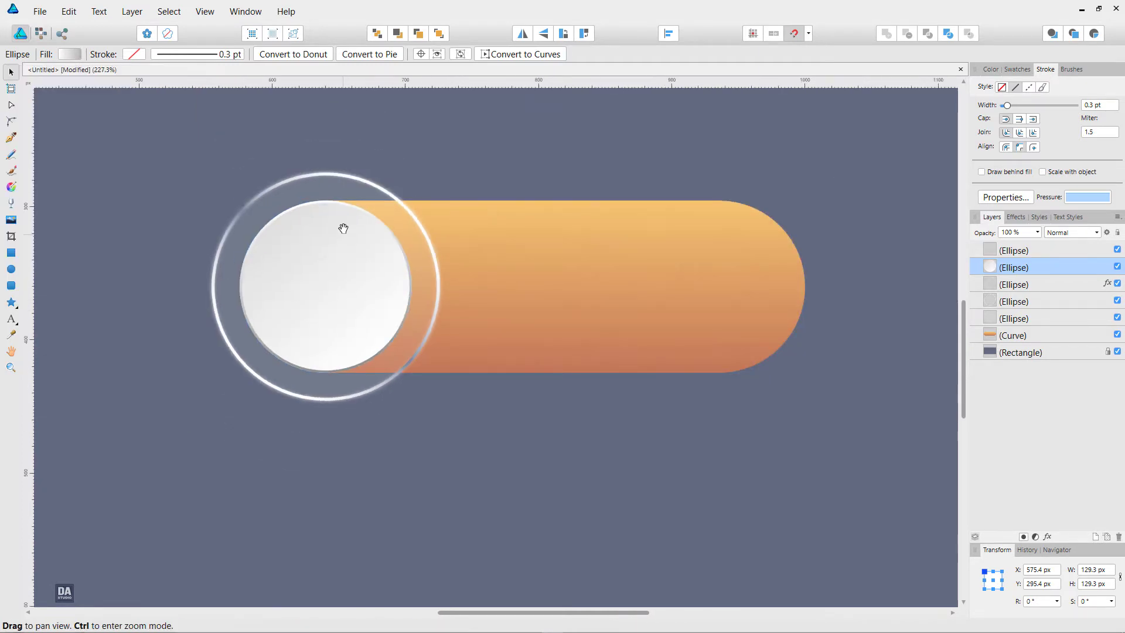
drag(341, 229, 367, 301)
click(11, 186)
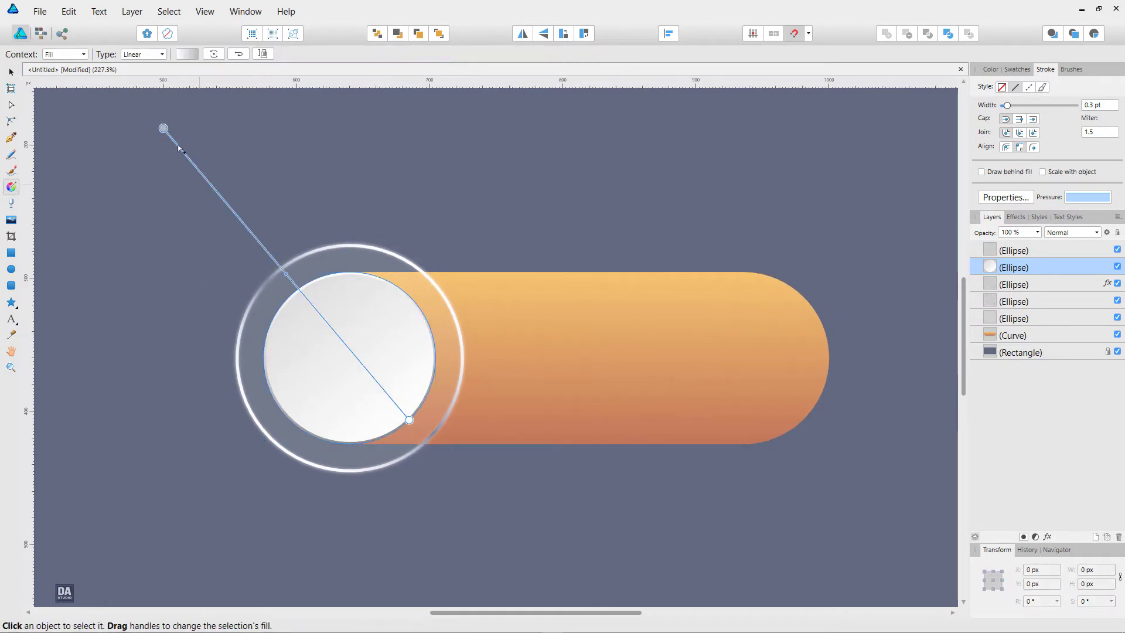
drag(163, 125, 254, 232)
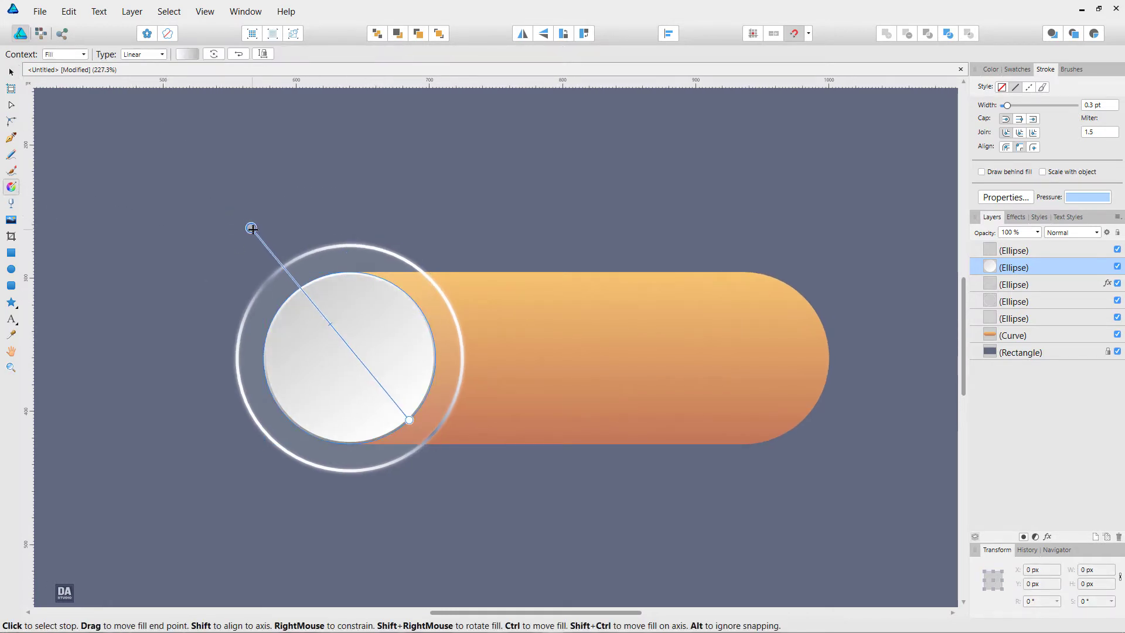
drag(329, 324, 337, 333)
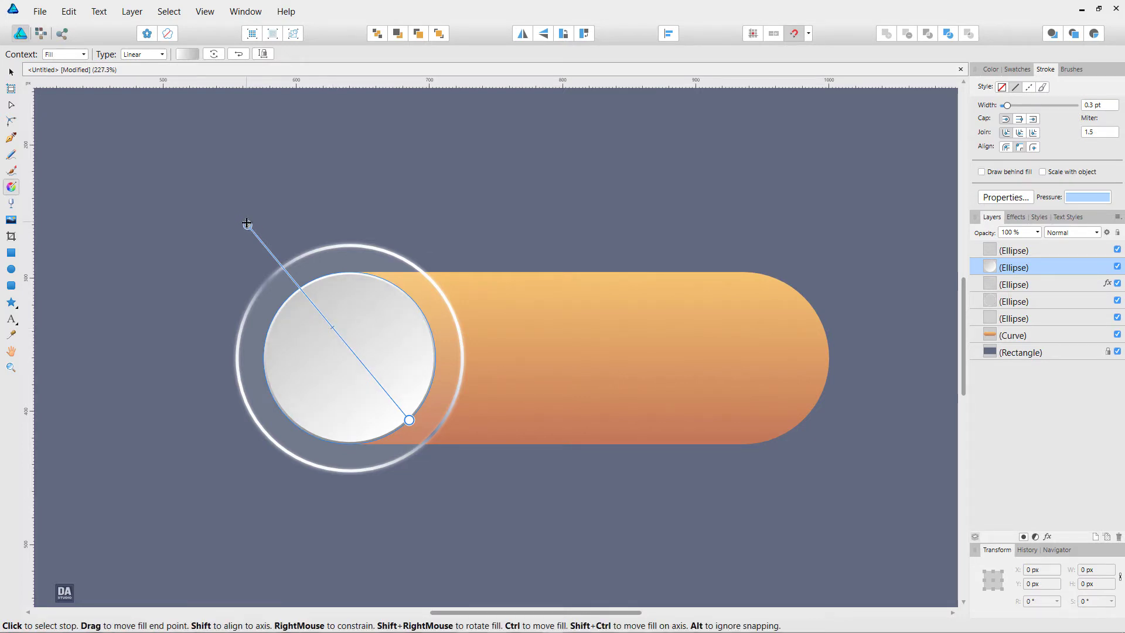
drag(247, 225, 275, 258)
drag(347, 340, 341, 338)
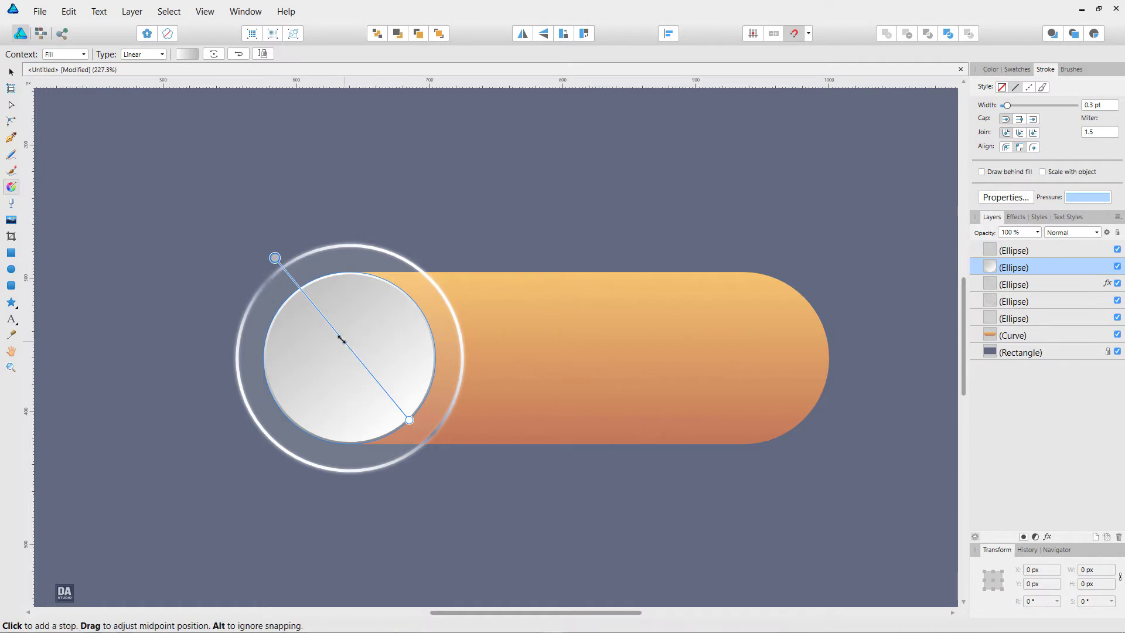
click(11, 71)
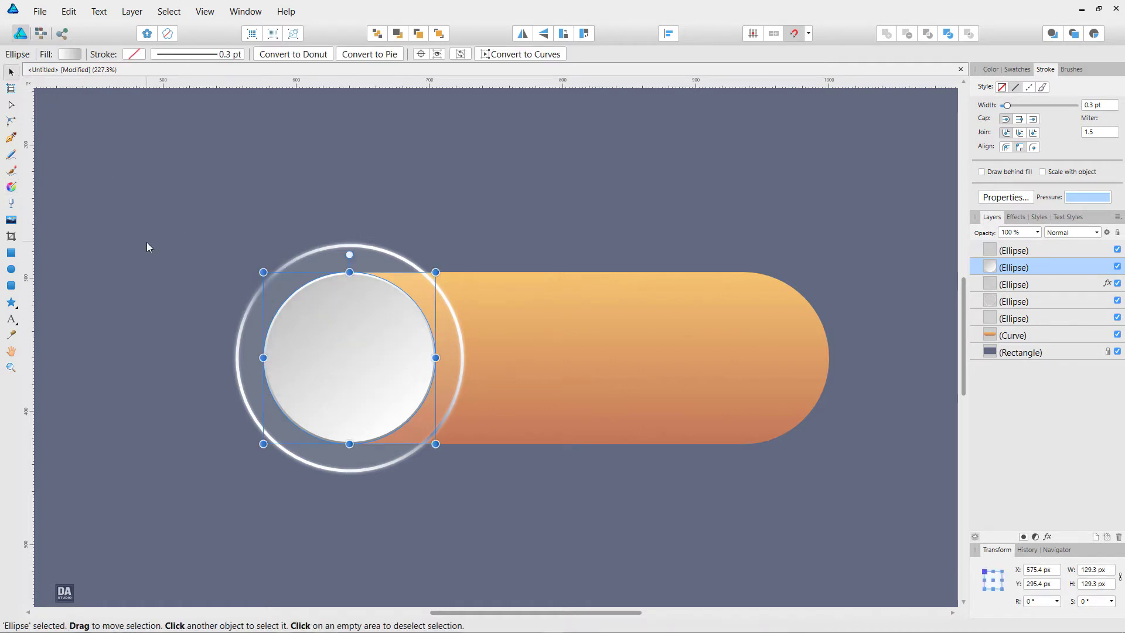
Step: Zoom the view in on the toggle knob
click(146, 241)
scroll(158, 299, down, 3)
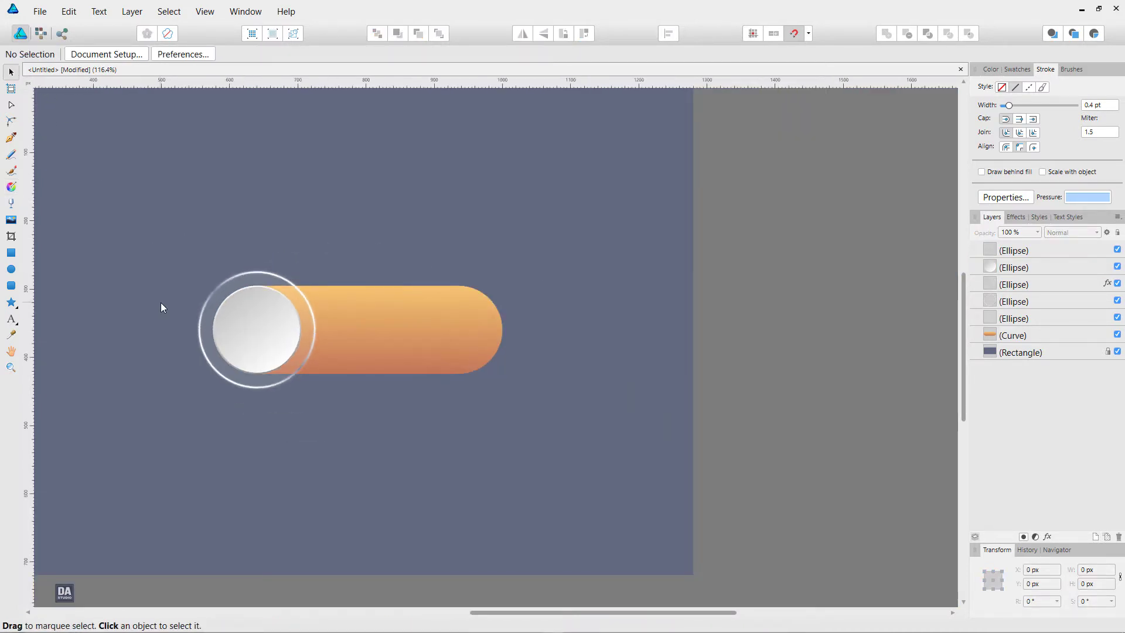
scroll(161, 302, up, 1)
scroll(436, 403, up, 2)
scroll(511, 426, up, 2)
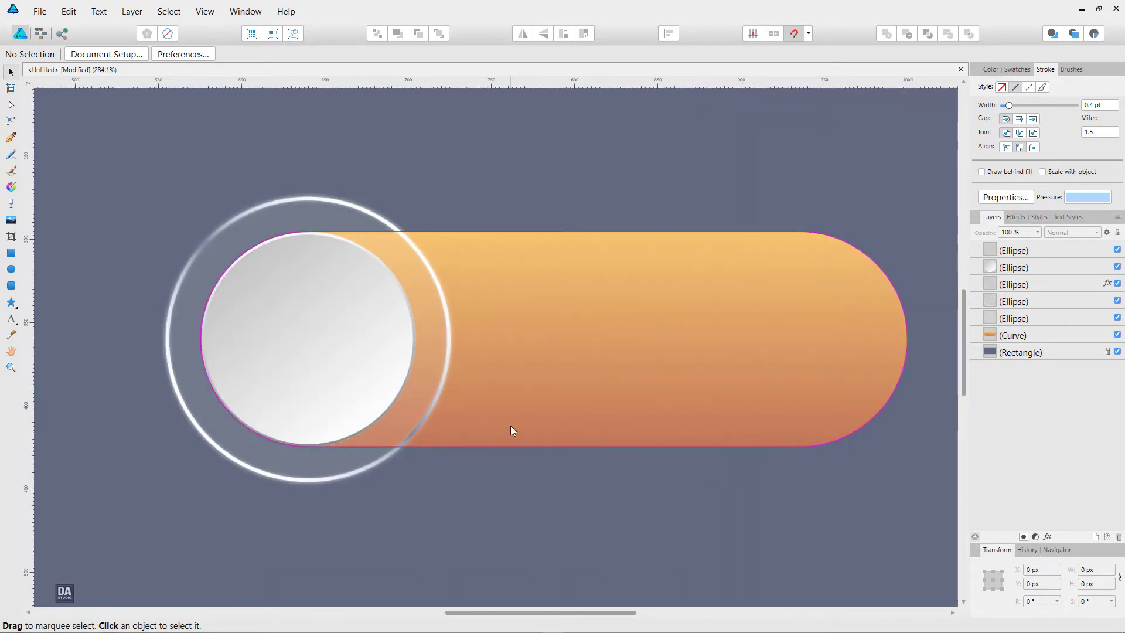
scroll(511, 425, up, 1)
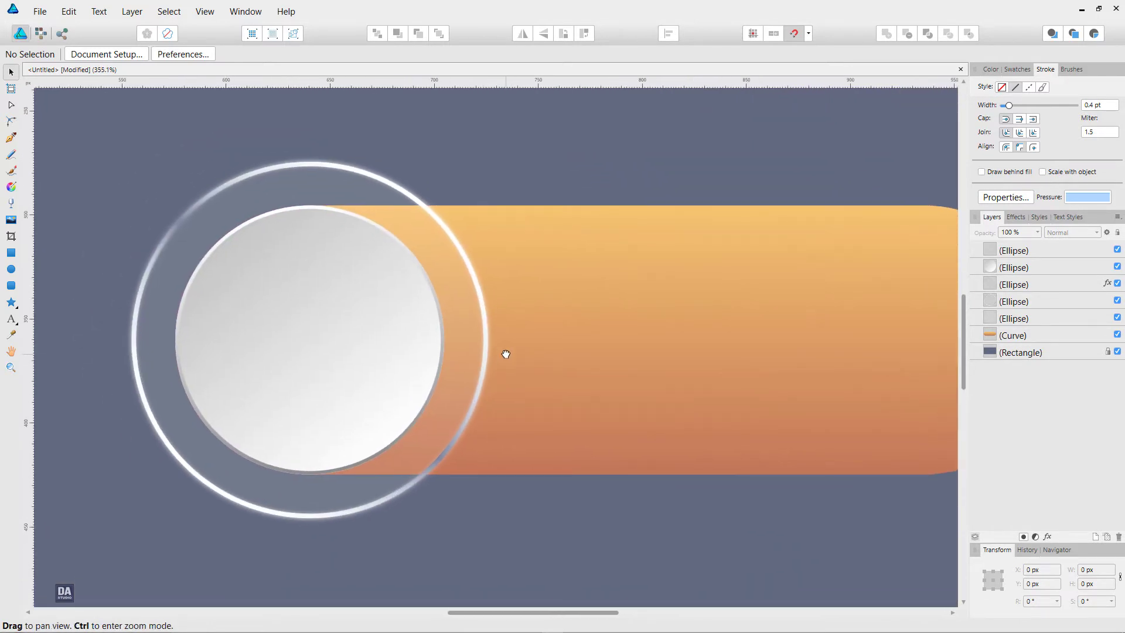
drag(506, 354, 507, 345)
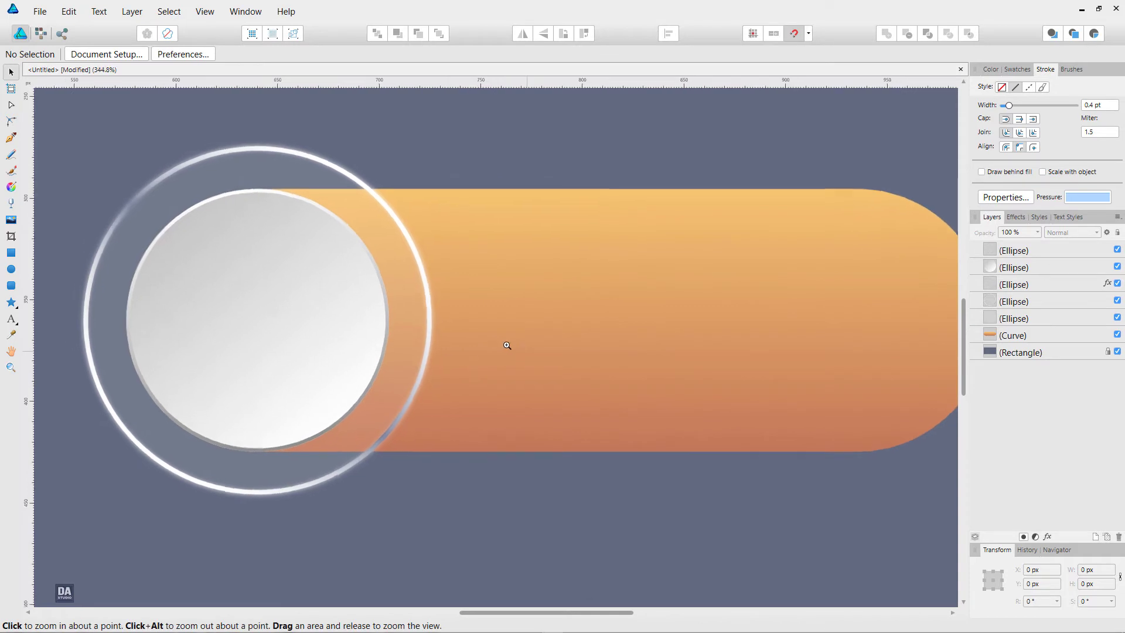
drag(633, 347, 611, 347)
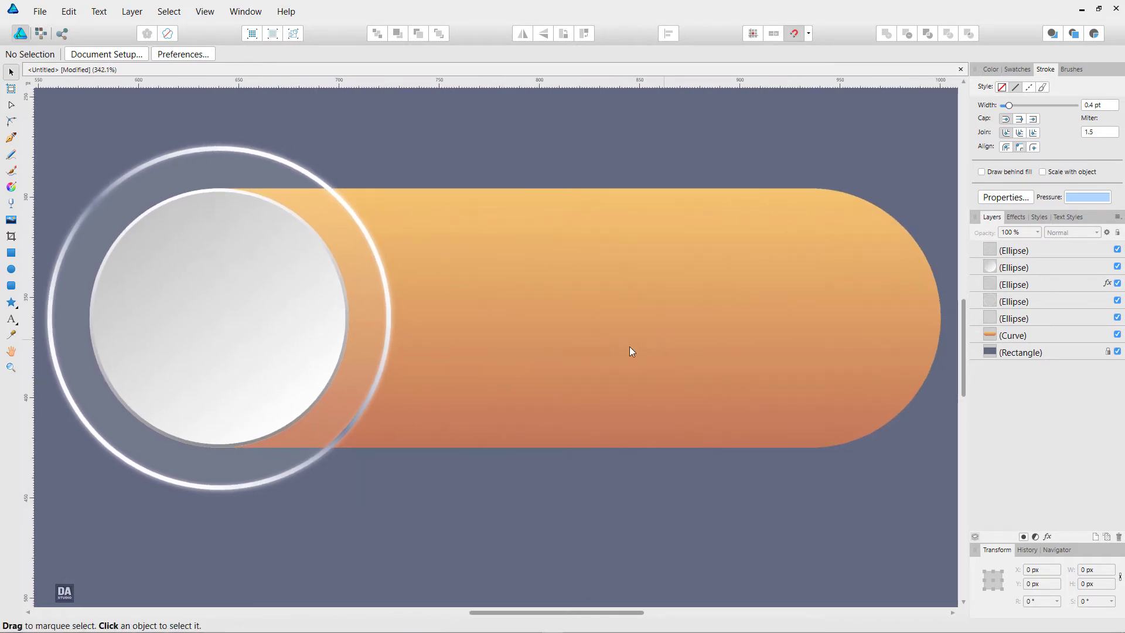
Step: Draw a stroke-free rectangle over the pill's right end using Screen blend mode
click(11, 255)
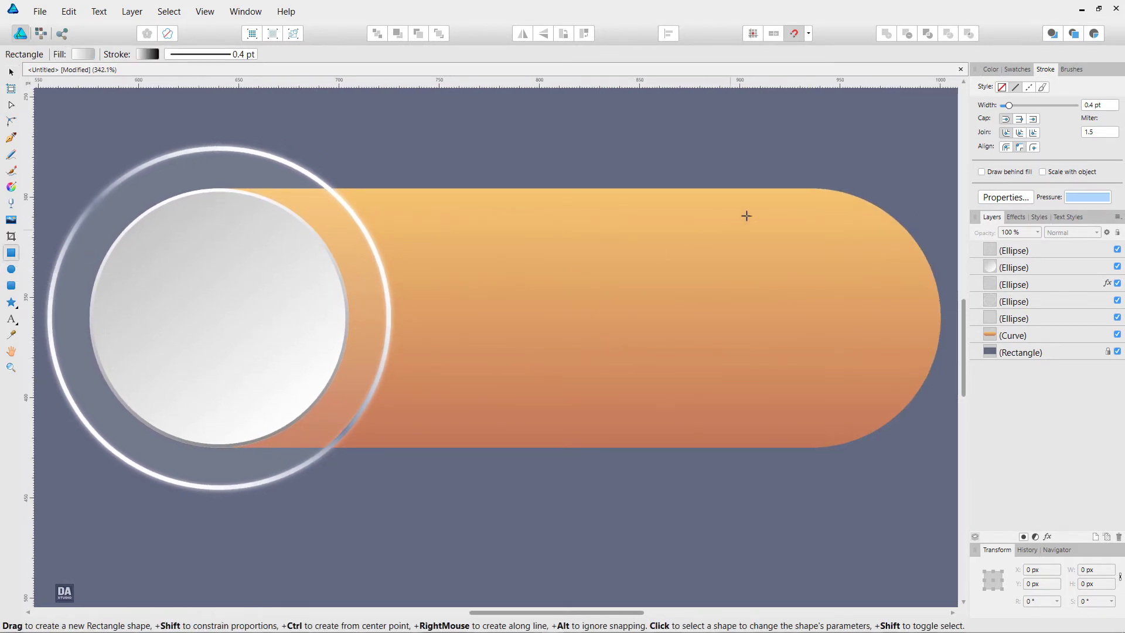
drag(816, 253, 747, 267)
drag(672, 168, 908, 451)
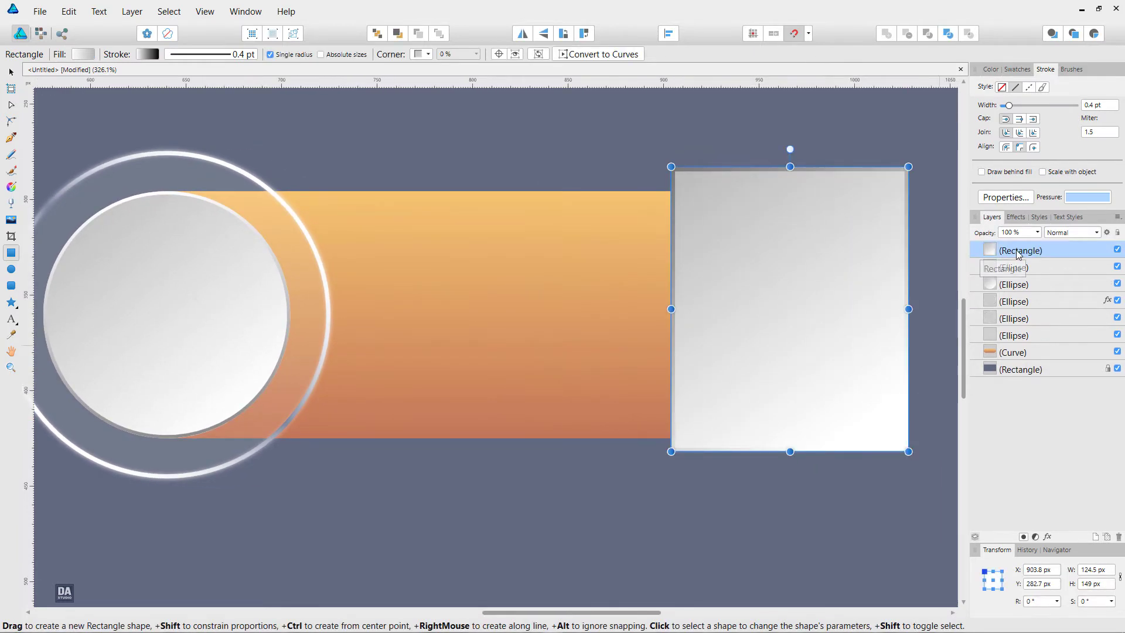
click(1023, 70)
click(983, 104)
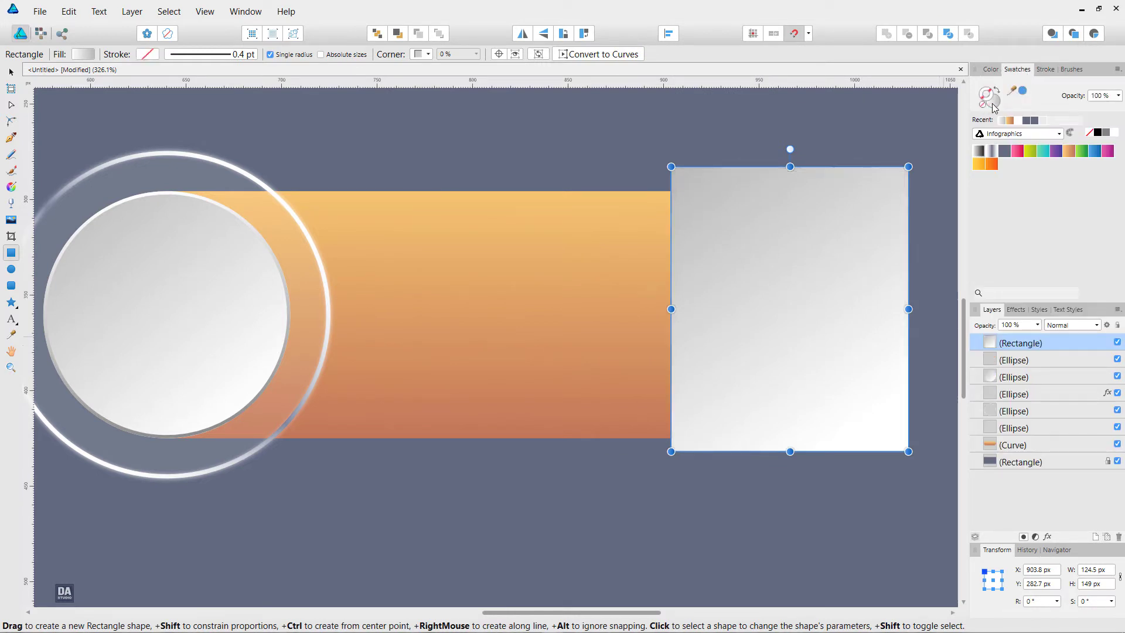
click(1069, 326)
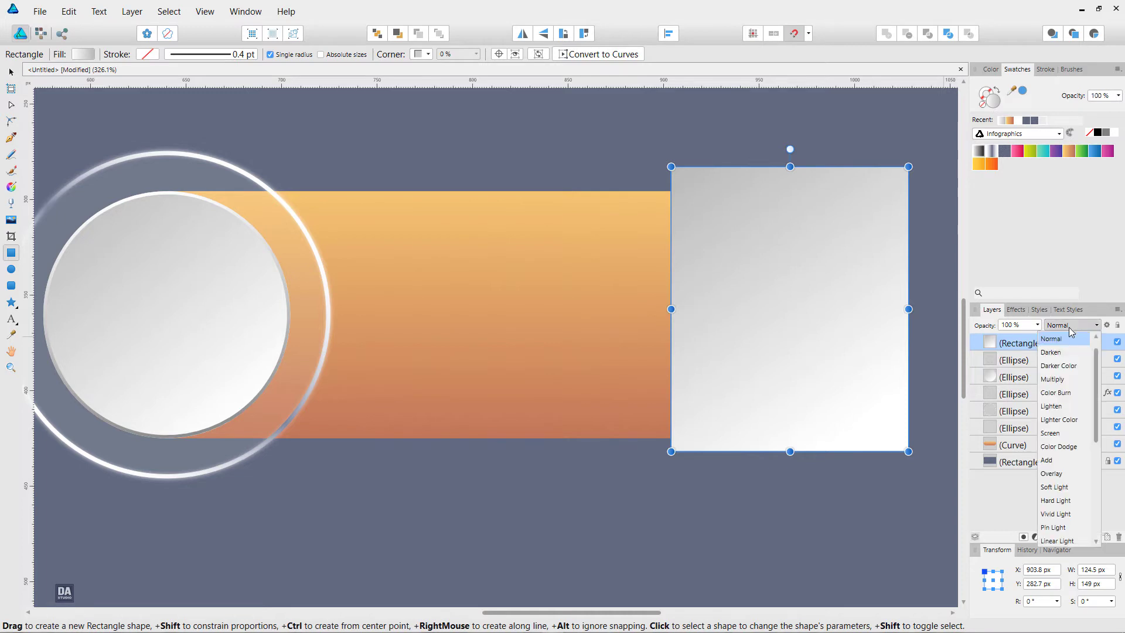
click(1066, 433)
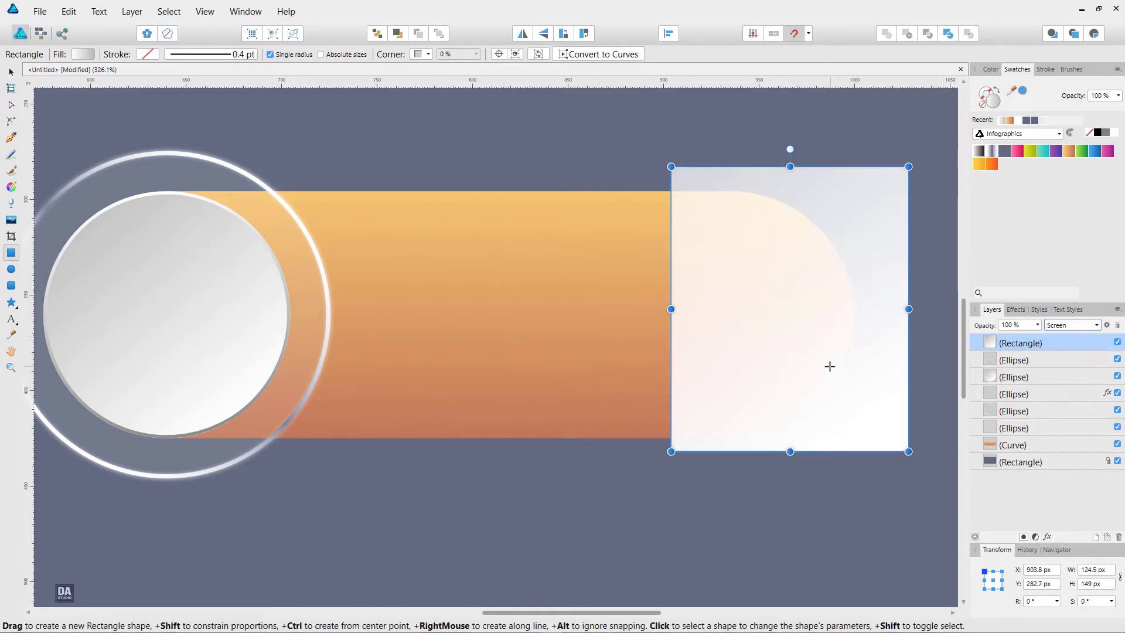
Step: Give the rectangle a horizontal gradient with its right end moved inward
key(g)
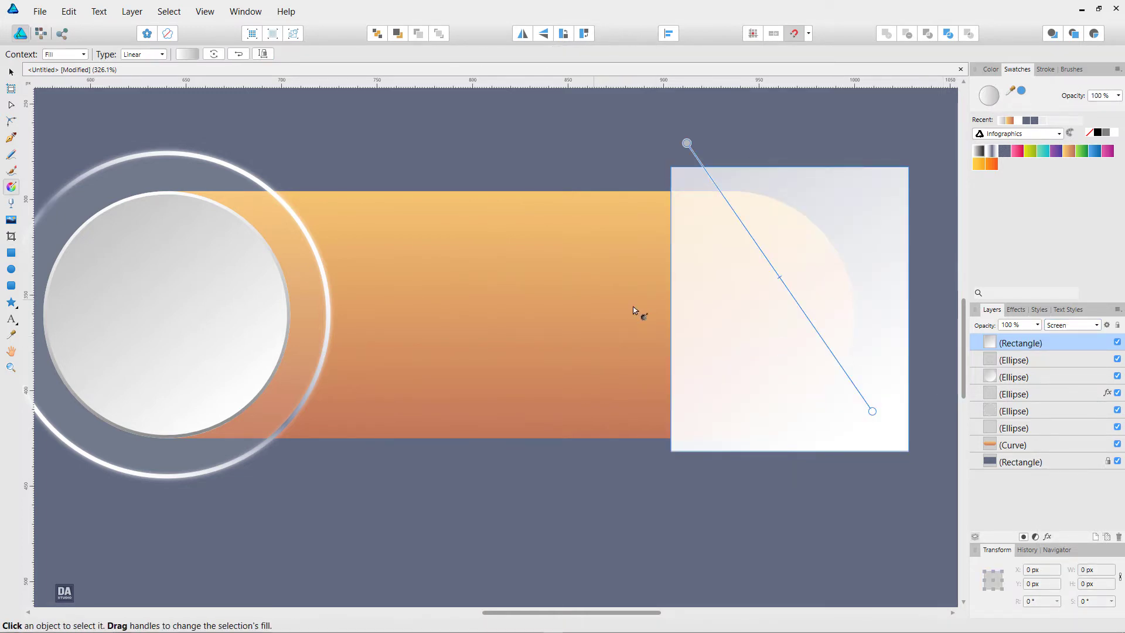
mouse_move(594, 299)
mouse_down()
mouse_move(933, 299)
mouse_move(646, 314)
mouse_up()
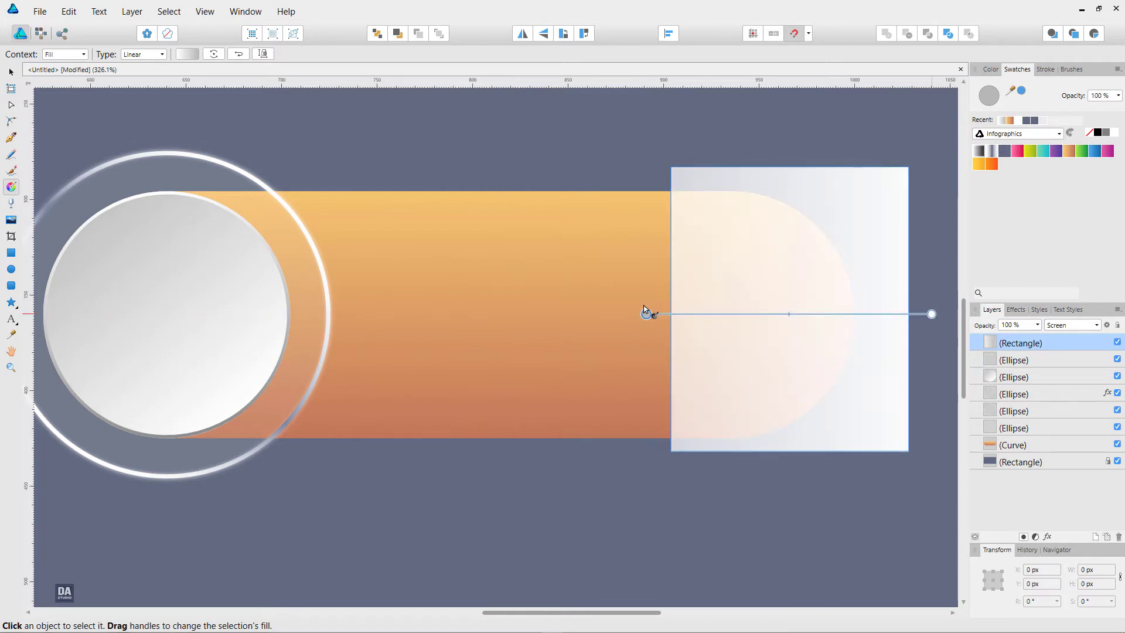
key(ctrl+z)
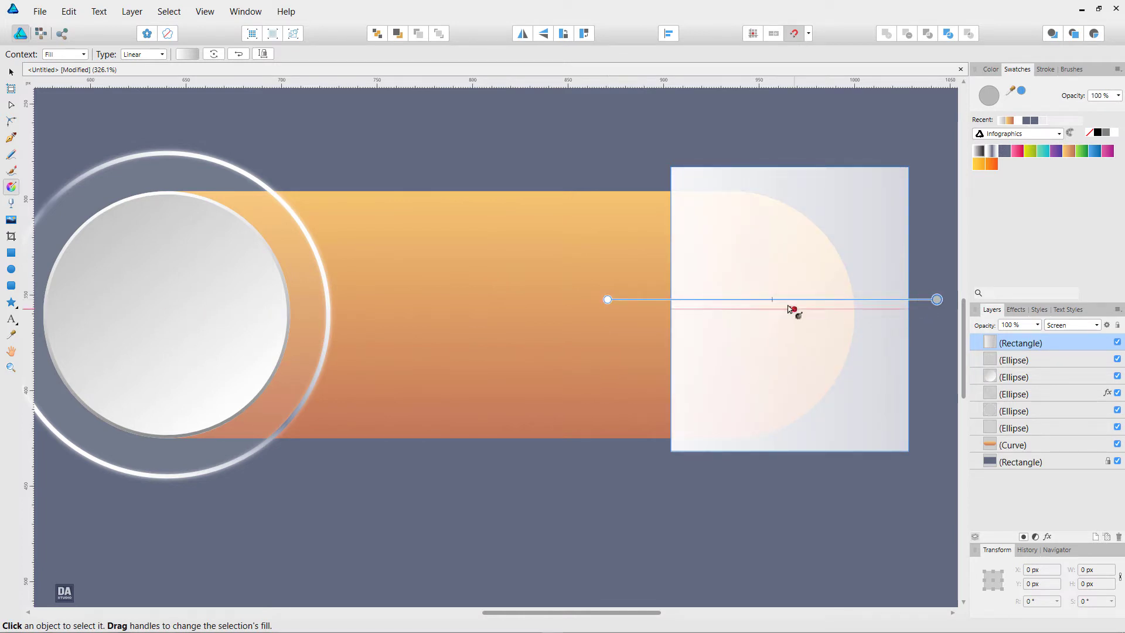
drag(773, 299, 752, 300)
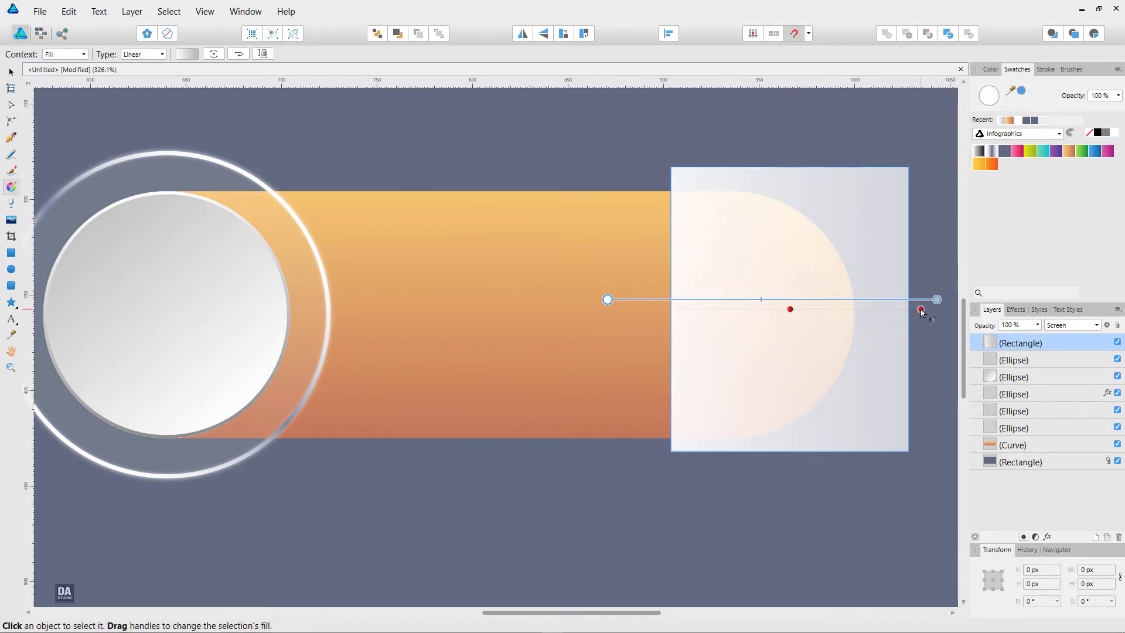
drag(937, 299, 877, 302)
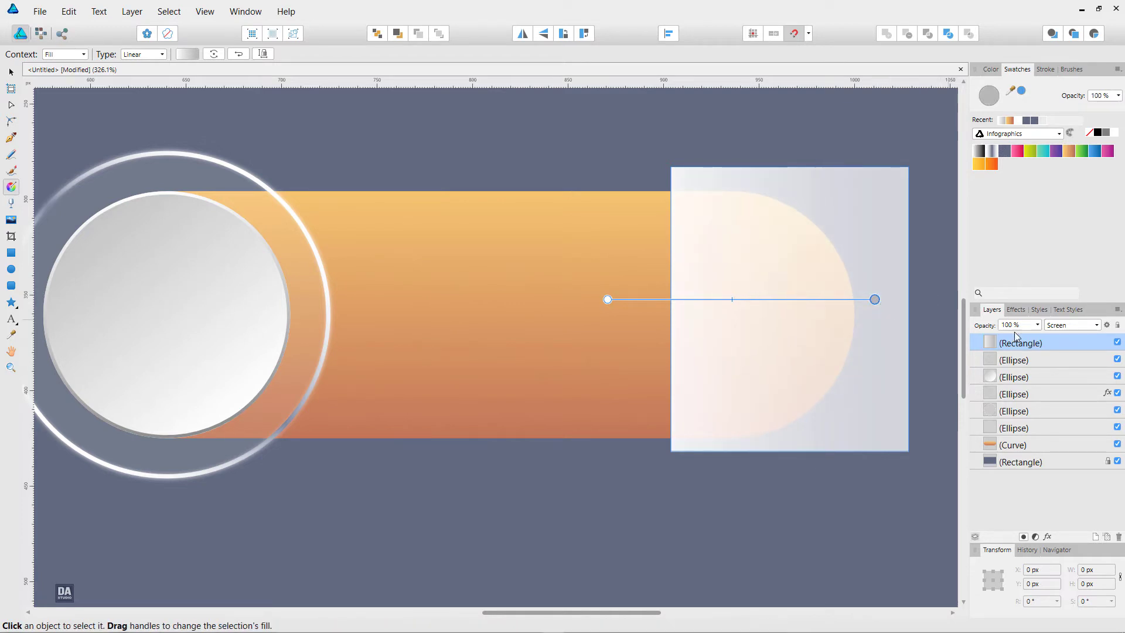
Step: Set the rectangle to 25% opacity and clip it inside the pill curve
drag(1038, 340, 981, 341)
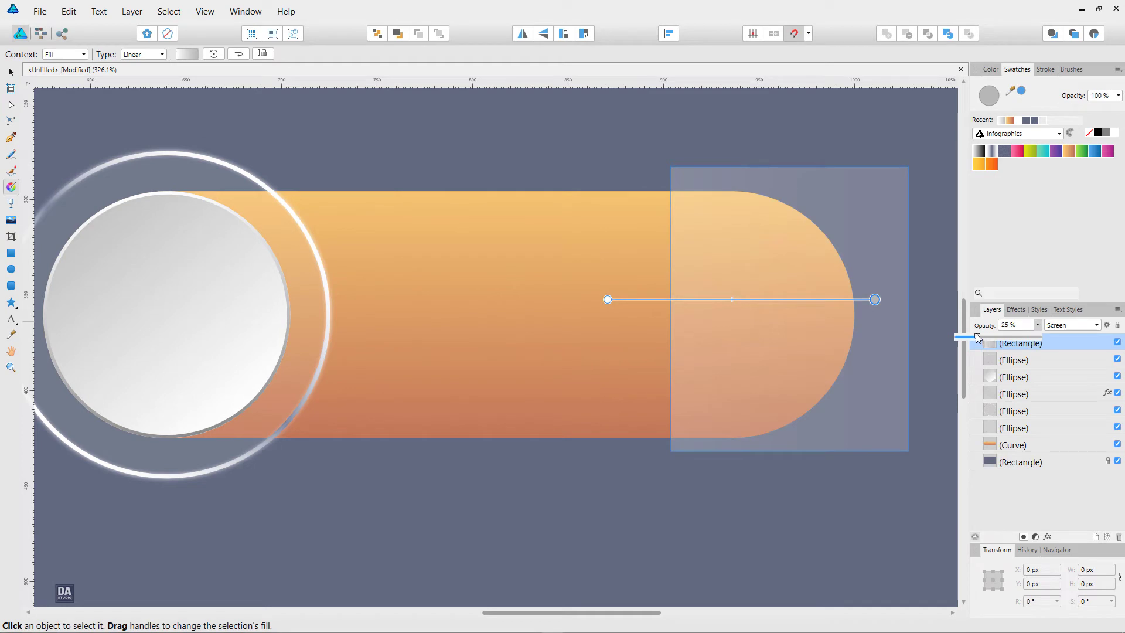
key(v)
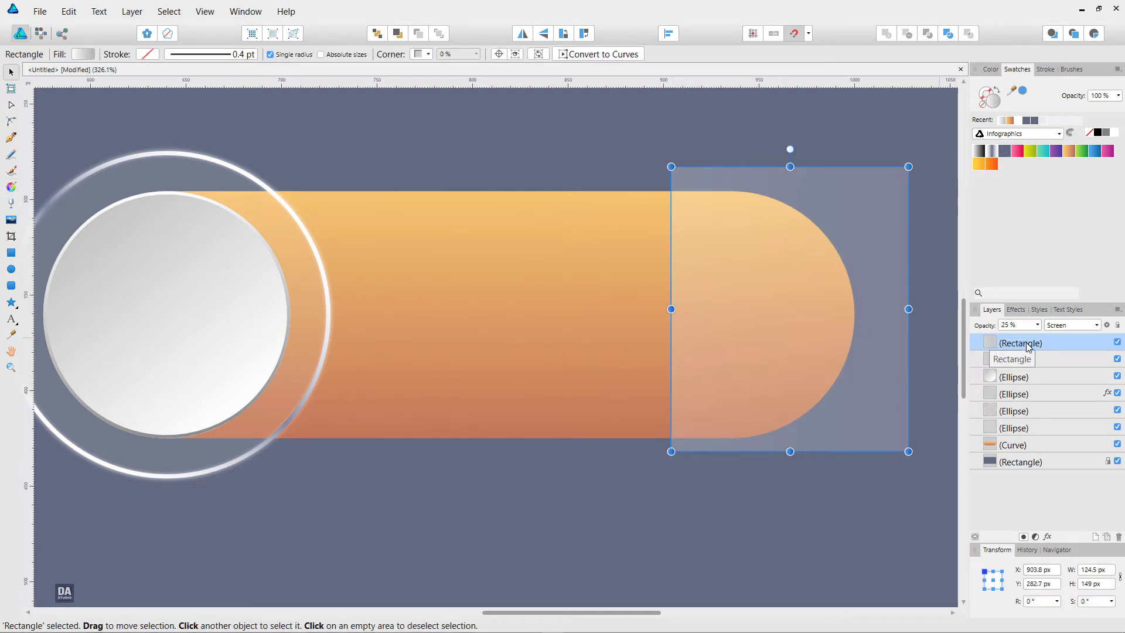
drag(1027, 345, 1023, 444)
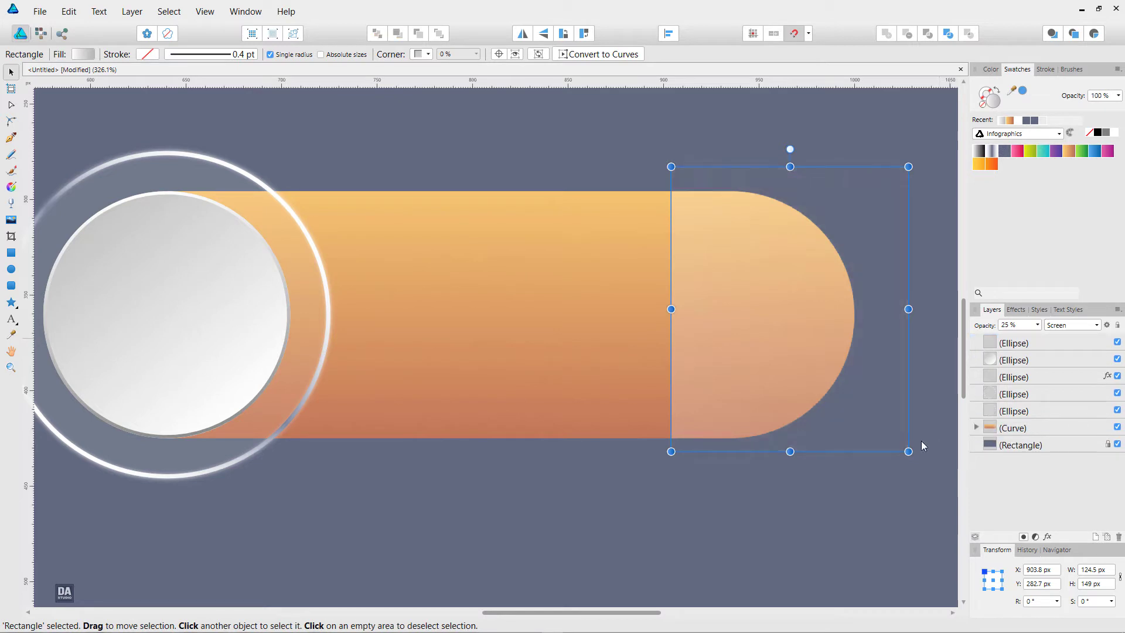
click(843, 489)
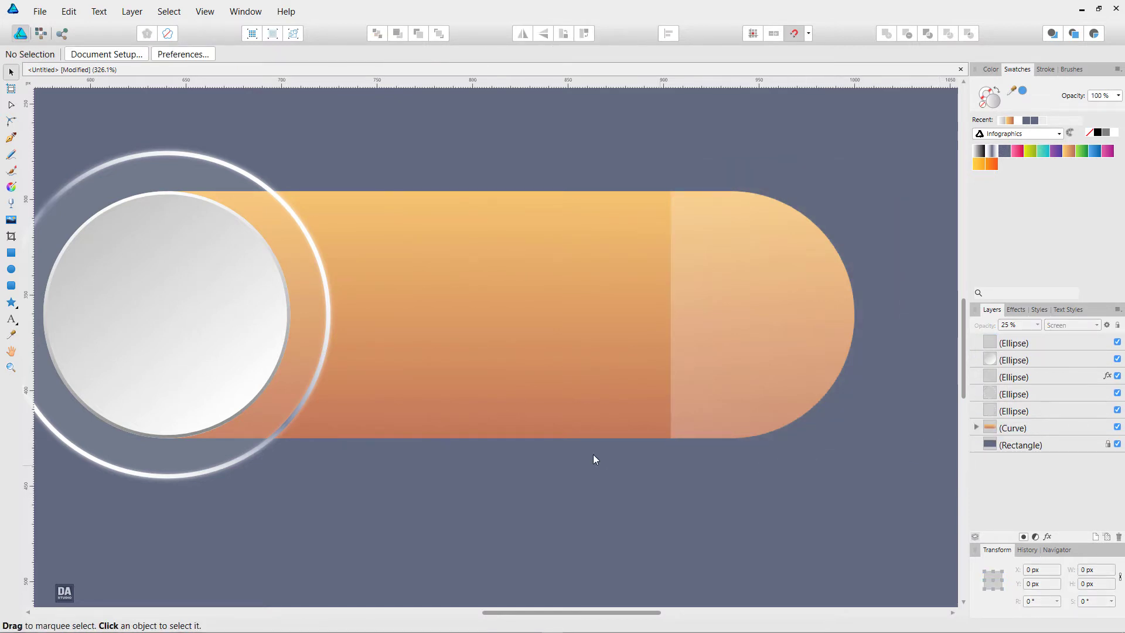
Step: Open the Assets panel via View > Studio and drag the LOREM IPSUM text block over the bar
scroll(581, 451, down, 3)
scroll(582, 451, up, 3)
drag(592, 426, 672, 435)
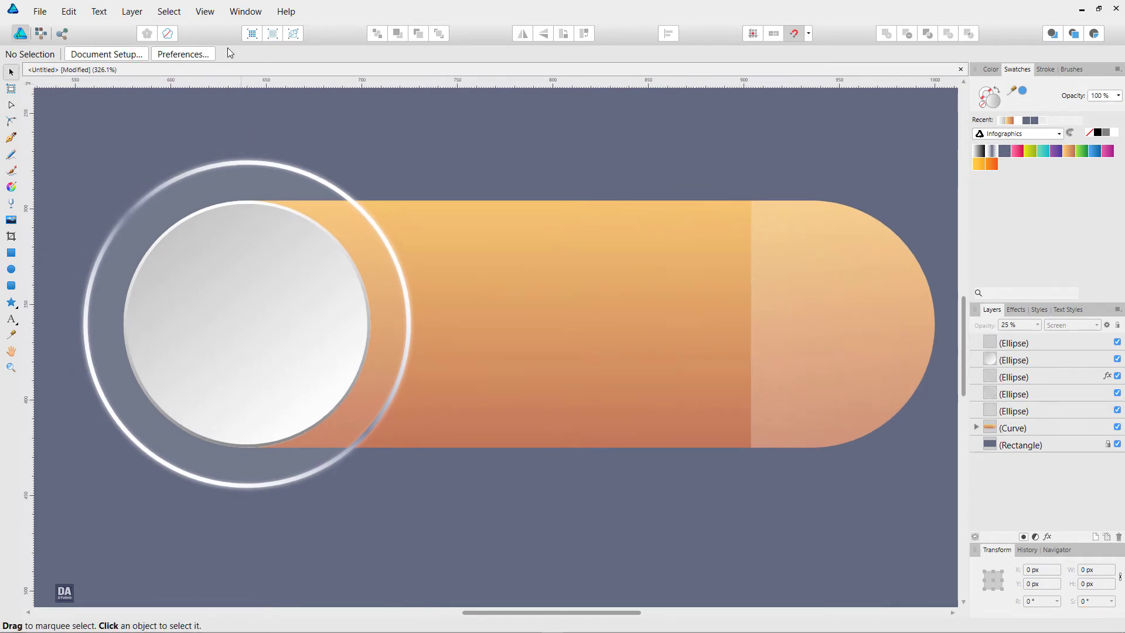
click(205, 12)
mouse_move(41, 188)
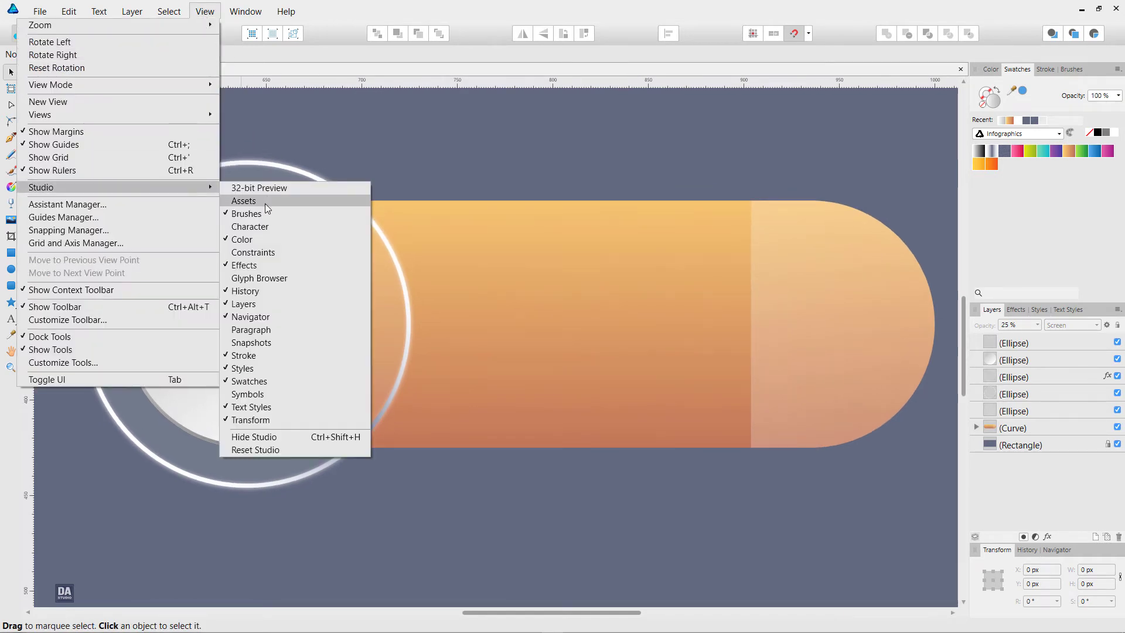
click(264, 203)
drag(753, 346, 718, 343)
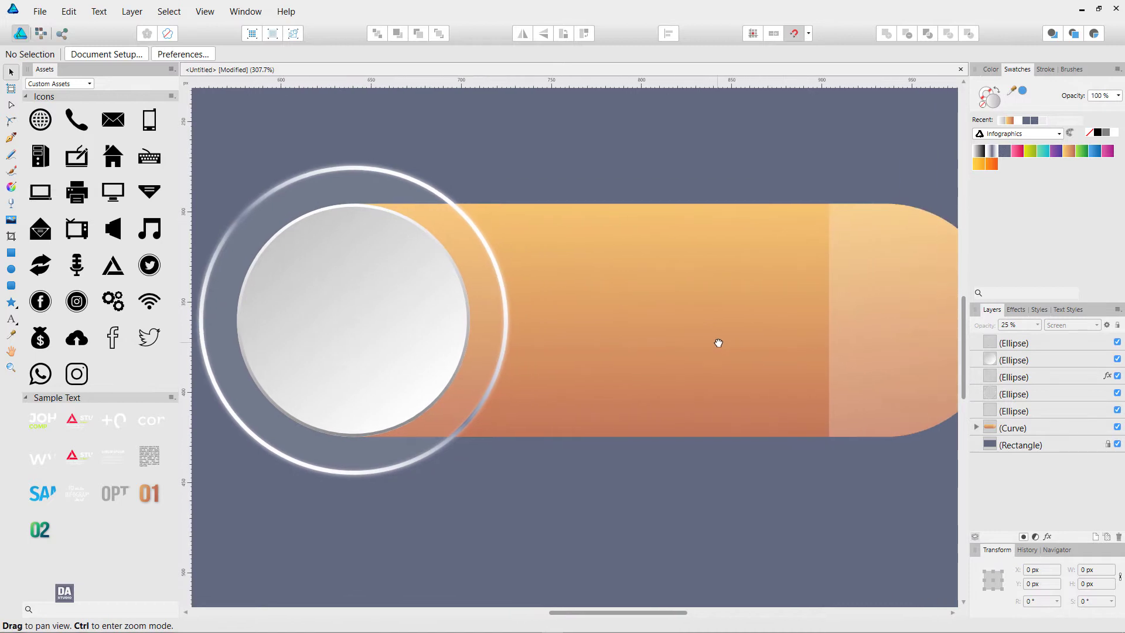
scroll(740, 348, down, 1)
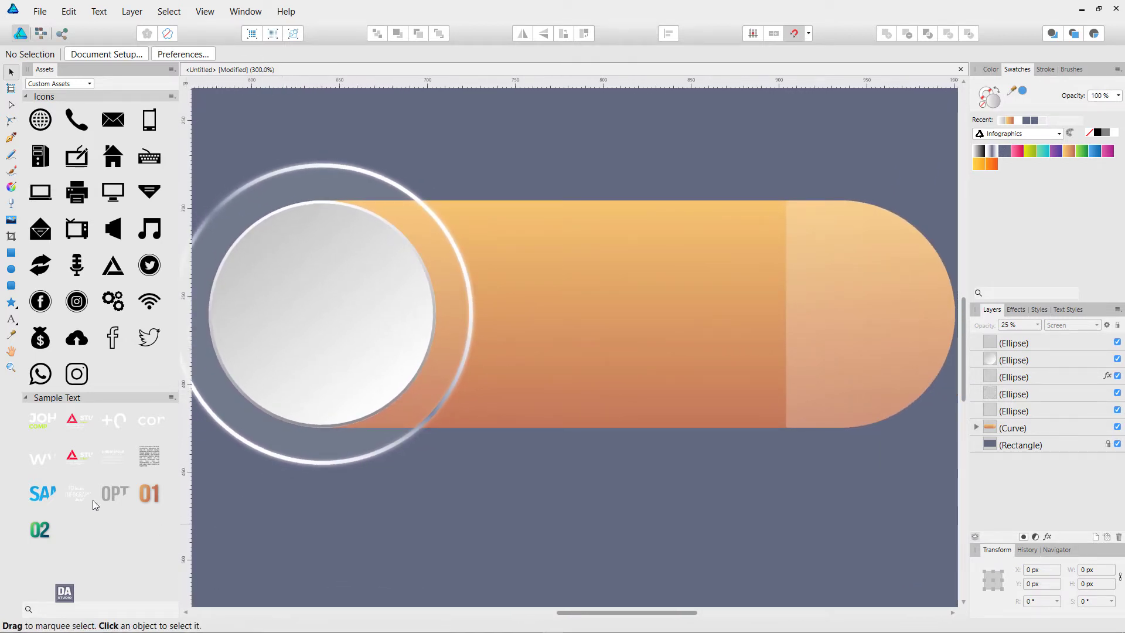
mouse_move(120, 462)
mouse_down()
mouse_move(603, 350)
mouse_move(627, 328)
mouse_up()
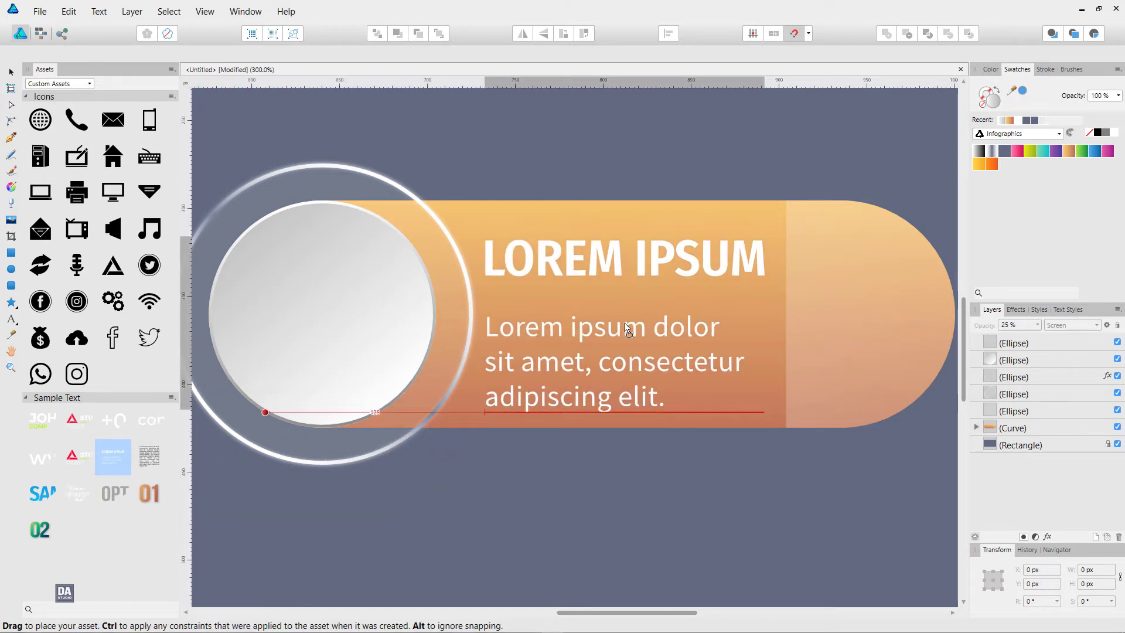
Step: Drop the text on the bar, widen the bar to 454.6 px and shift its highlight right
drag(627, 328, 624, 328)
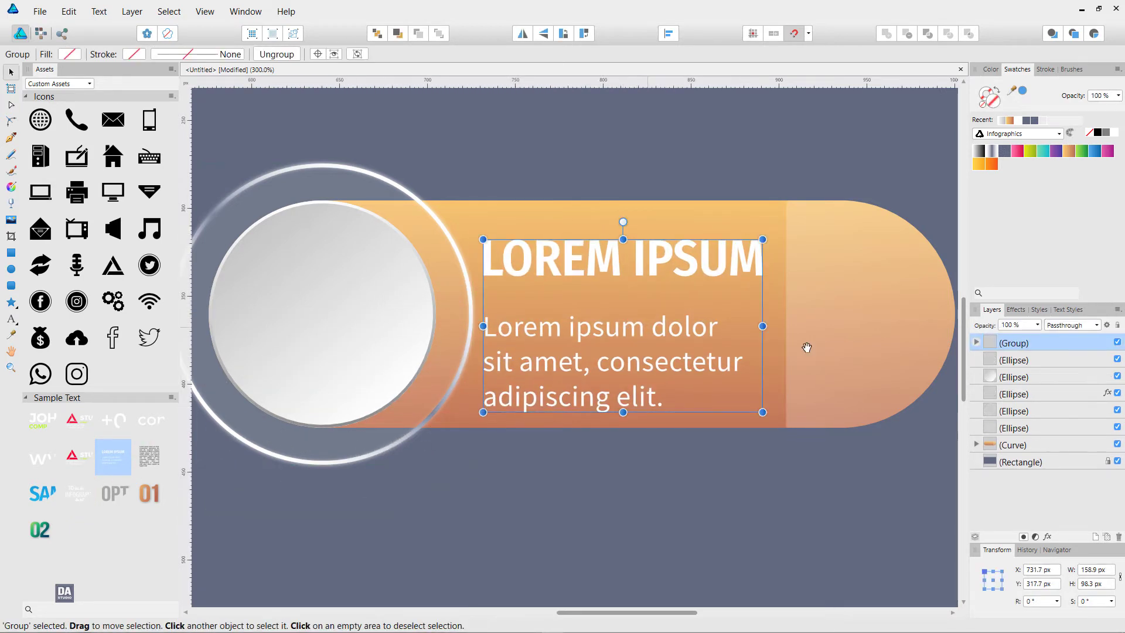
drag(807, 348, 654, 353)
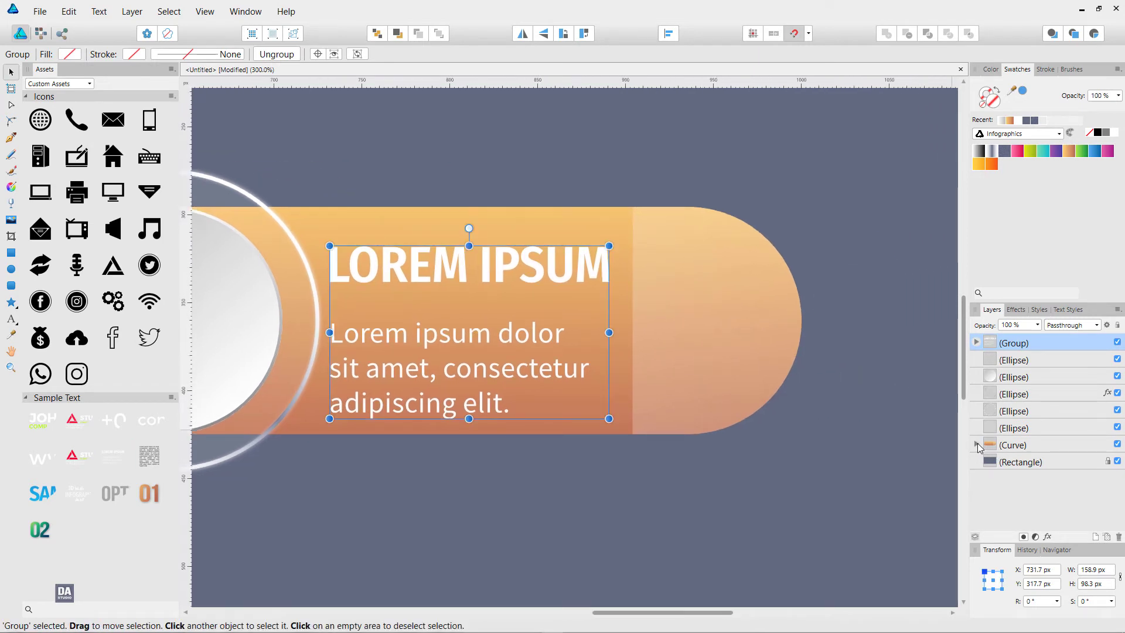
click(977, 445)
click(1020, 450)
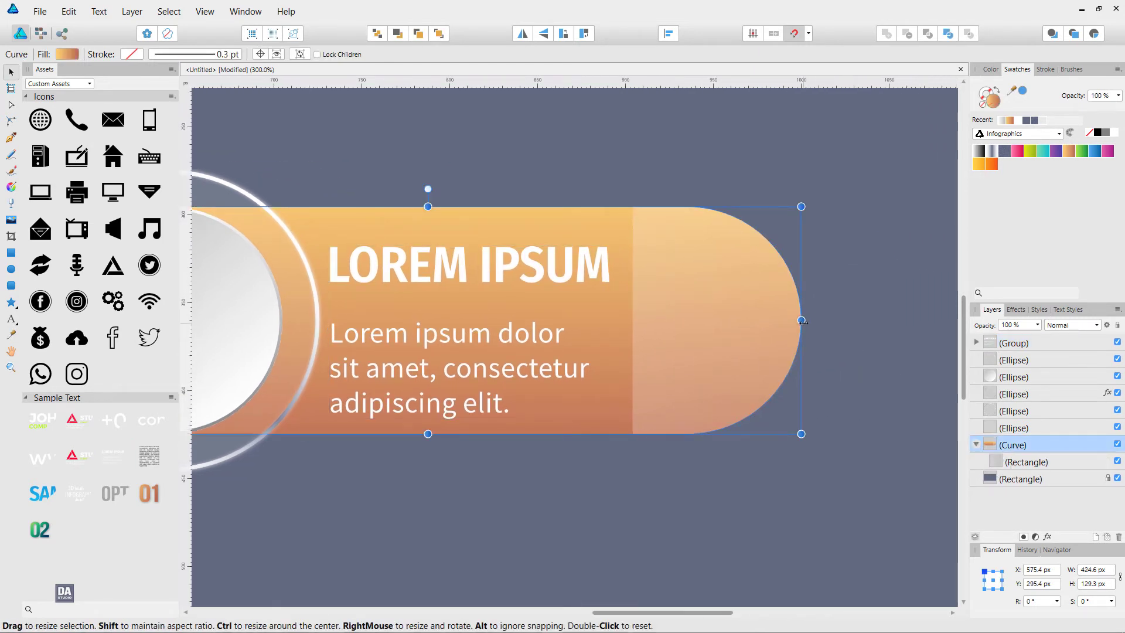
drag(801, 320, 858, 324)
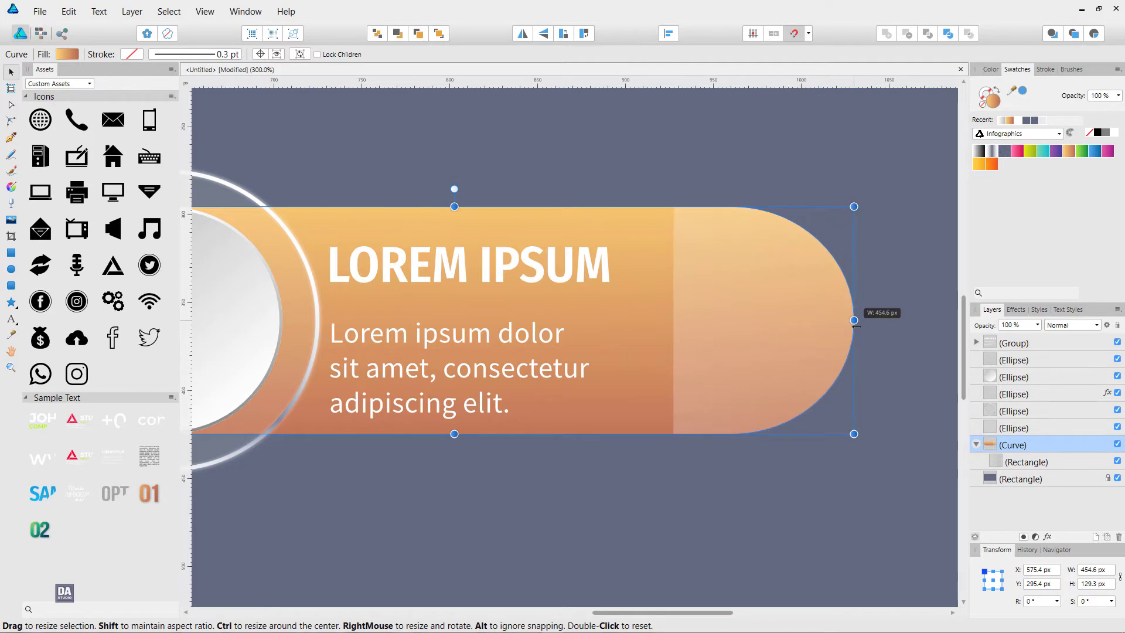
click(1004, 462)
drag(790, 376, 780, 368)
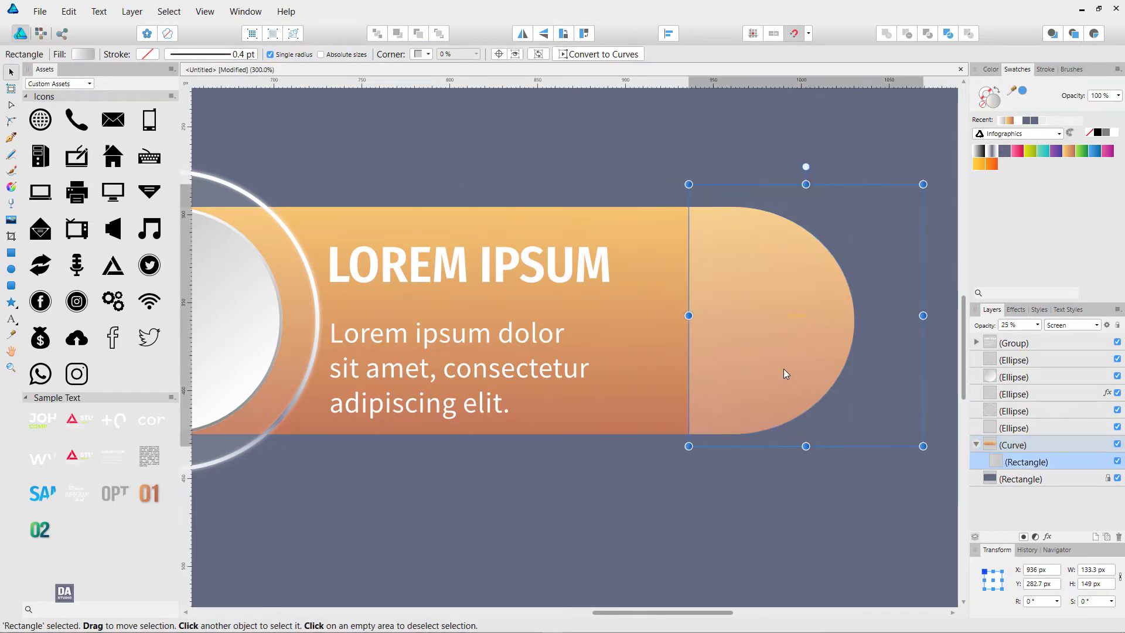
click(698, 496)
Step: Nudge the LOREM IPSUM text group slightly right and up
click(391, 363)
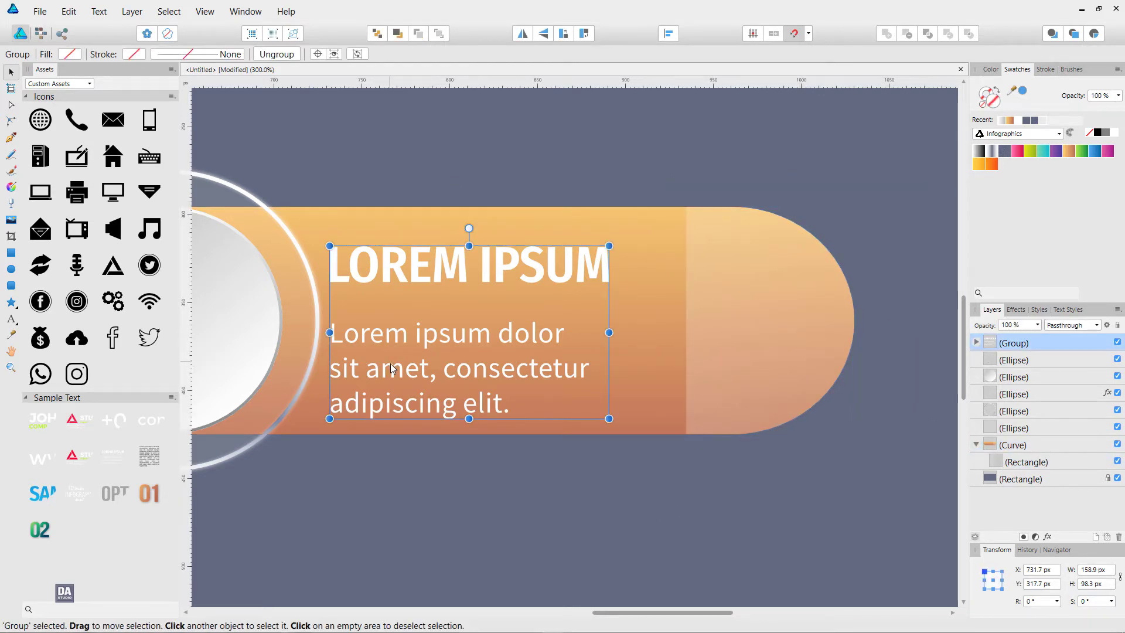
drag(391, 363, 409, 371)
key(Up)
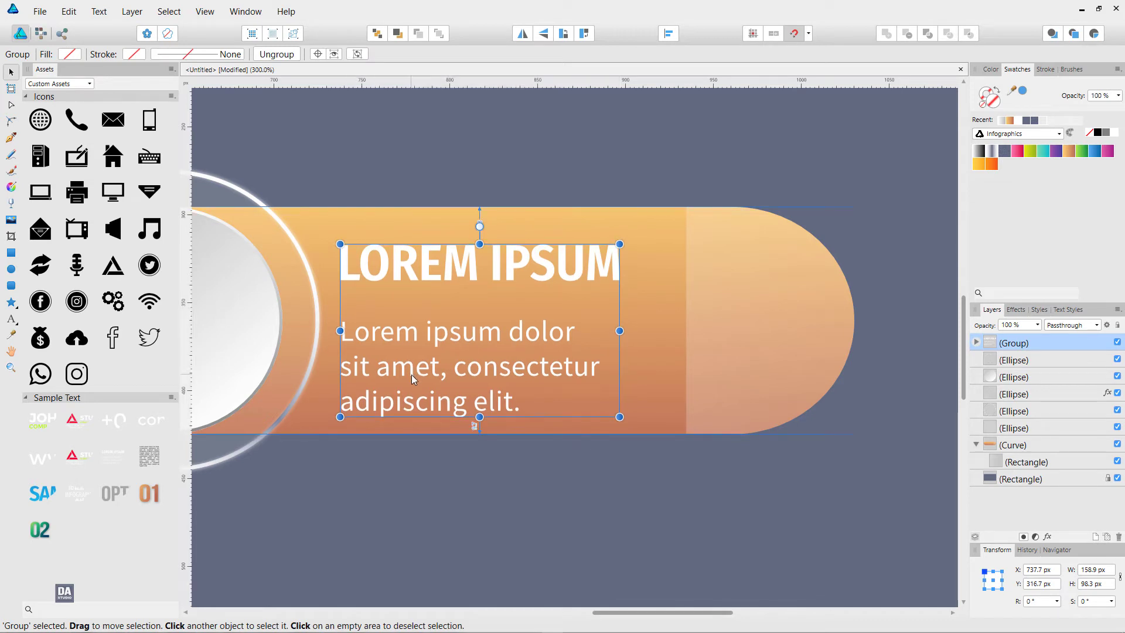
key(Up)
key(Up)
key(Up)
click(535, 488)
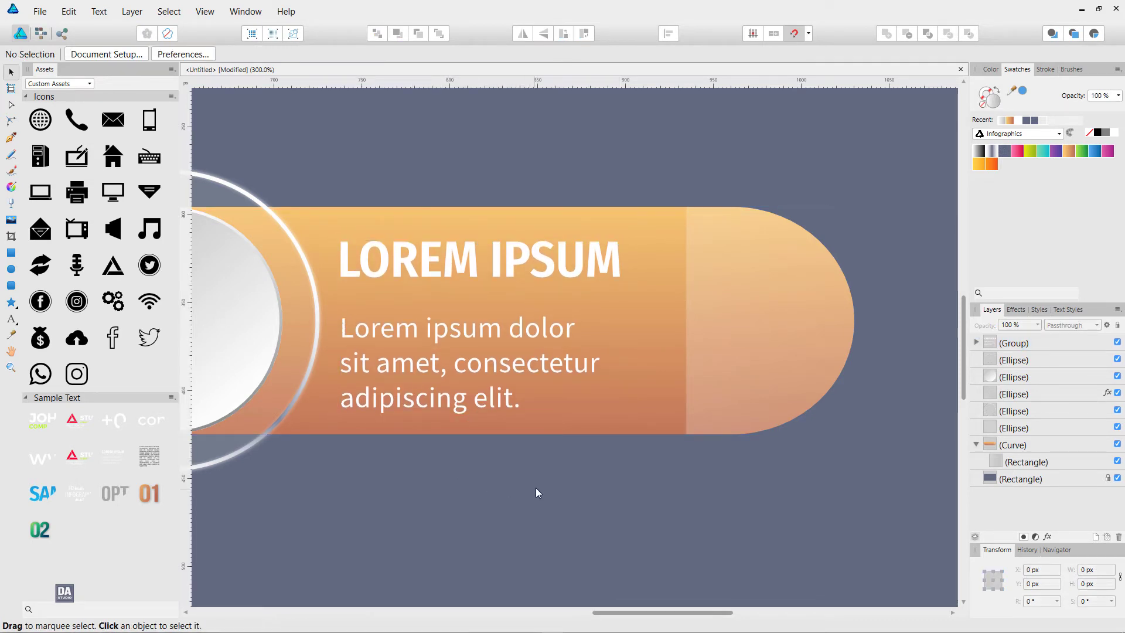
scroll(535, 488, down, 3)
scroll(536, 488, up, 2)
Step: Place the gears icon on the bar's lighter right end and make it white
drag(614, 431, 719, 410)
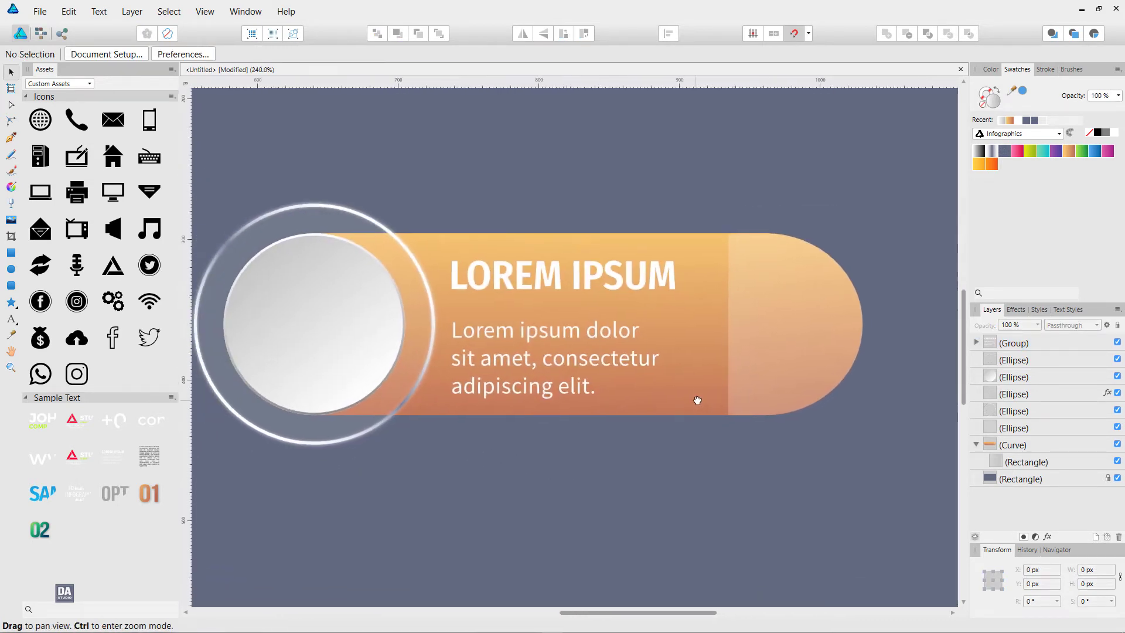
drag(489, 441, 501, 438)
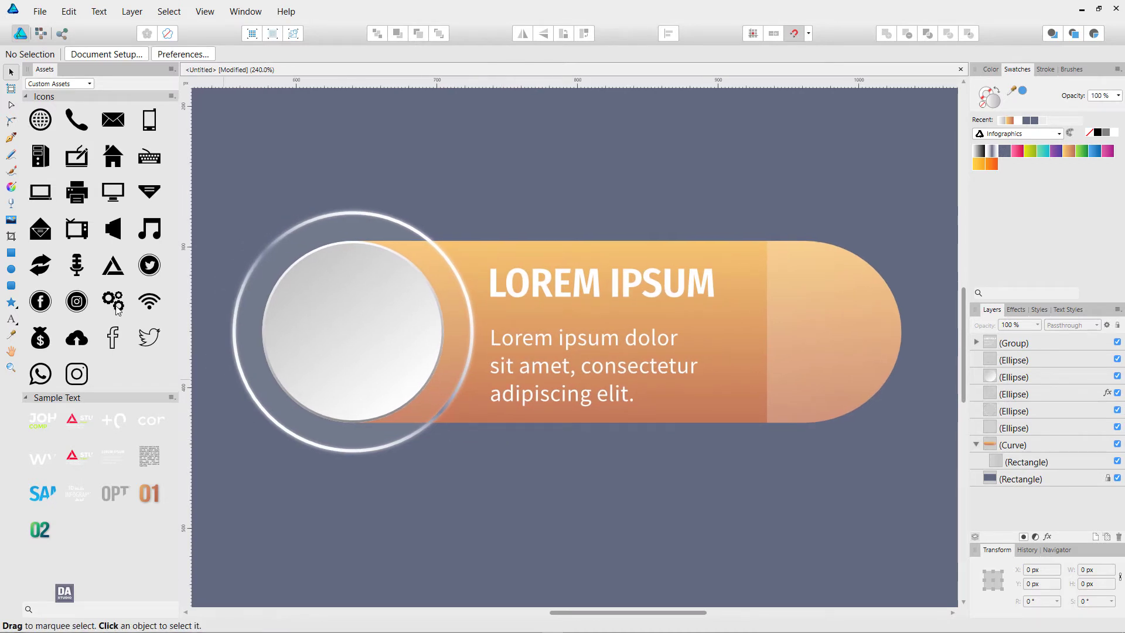
drag(118, 309, 826, 341)
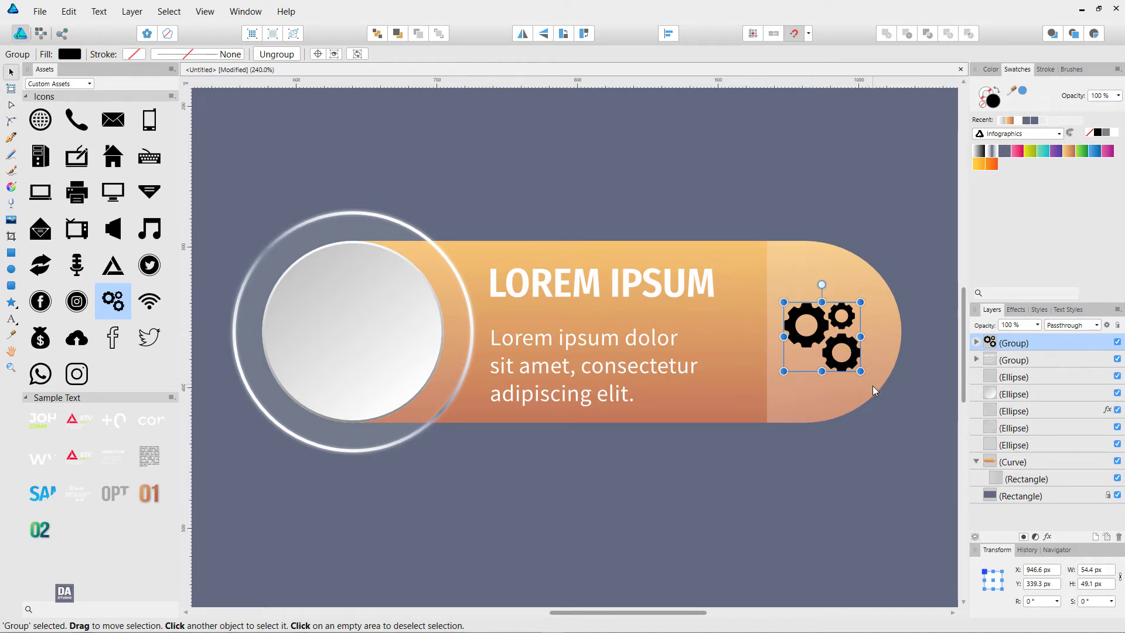
click(1117, 136)
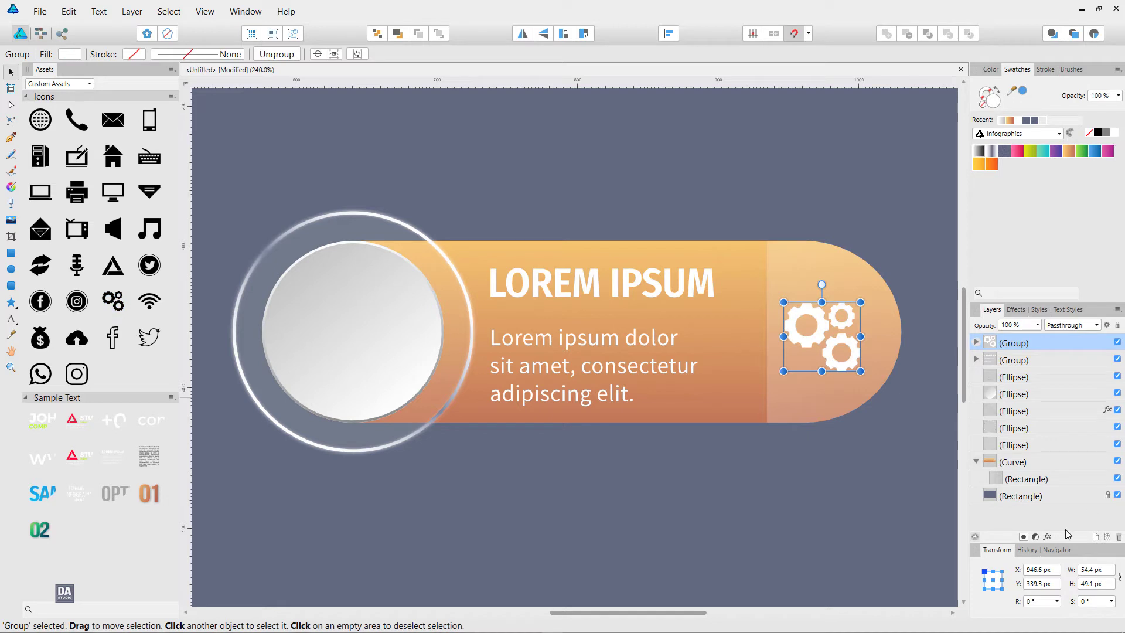
Step: Add a soft 4 px Outer Shadow to the gears icon
click(1049, 537)
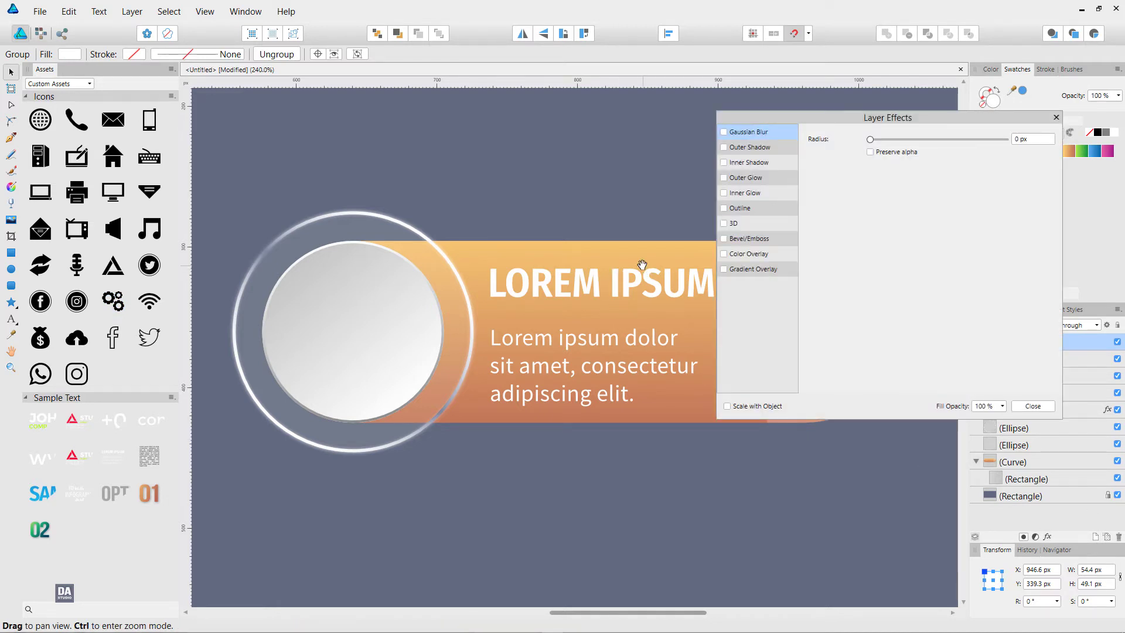
drag(640, 268, 442, 236)
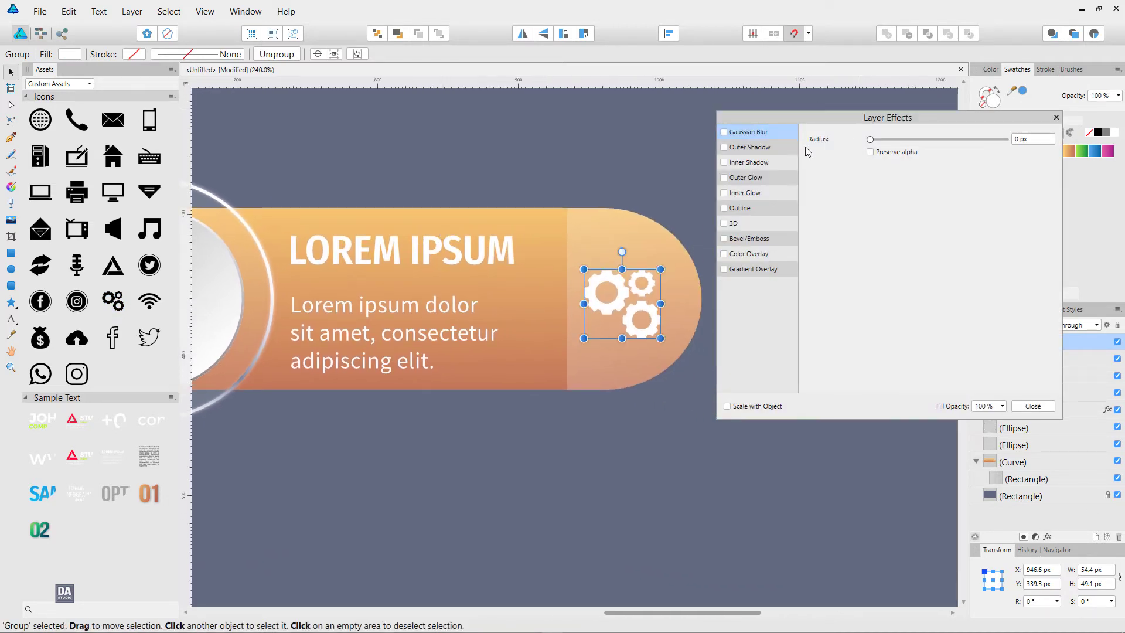
click(761, 149)
mouse_move(870, 167)
mouse_down()
mouse_move(909, 167)
mouse_move(909, 181)
mouse_move(925, 152)
mouse_up()
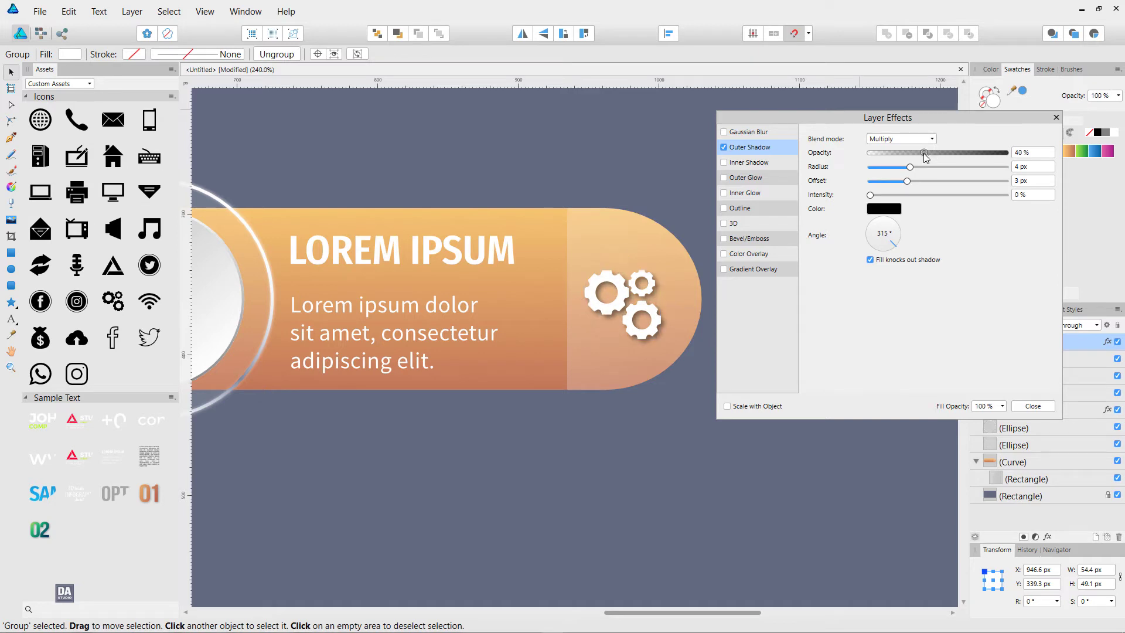
click(1033, 406)
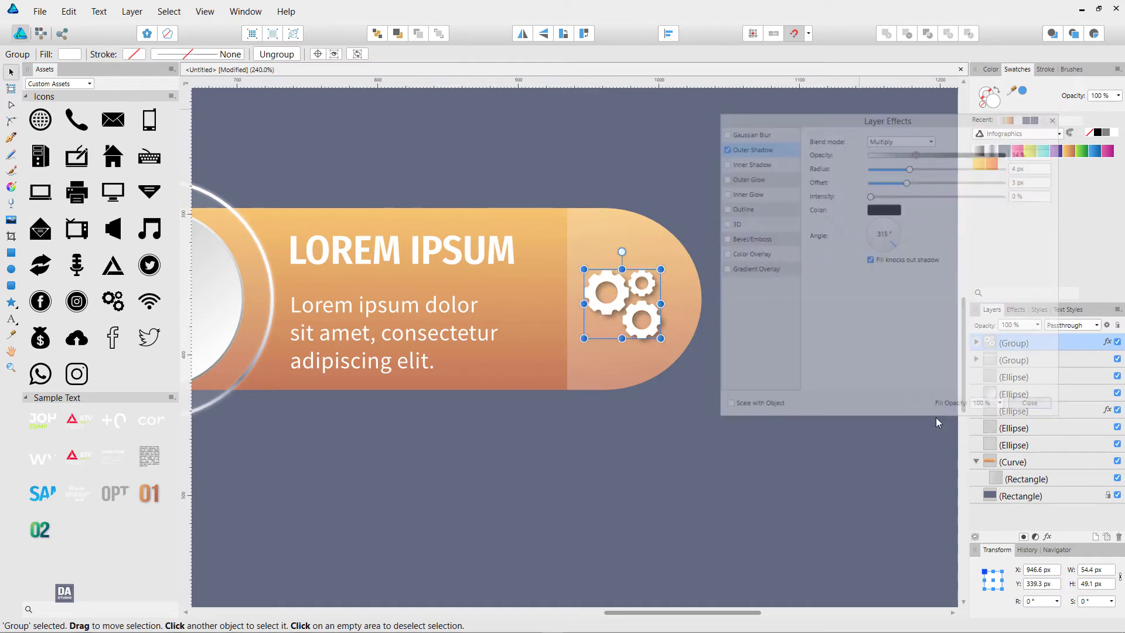
click(799, 434)
scroll(575, 410, down, 2)
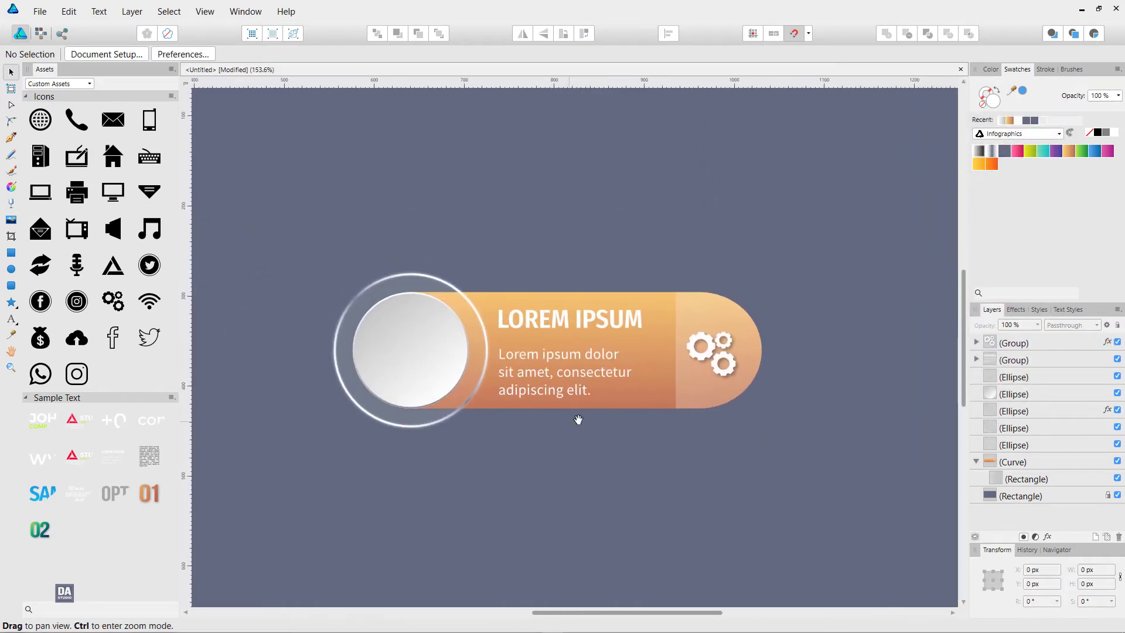
scroll(758, 360, up, 2)
scroll(726, 382, up, 2)
Step: Enlarge the gears icon slightly to about 60 × 54.2 px and check its spacing
click(700, 375)
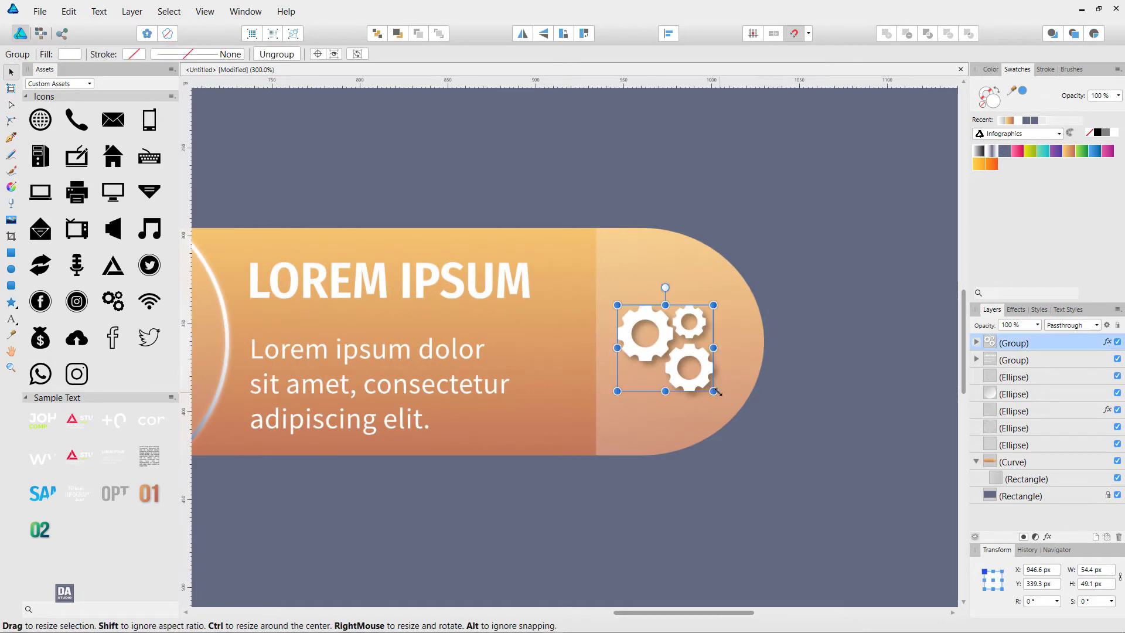
mouse_move(720, 395)
mouse_down()
mouse_move(730, 405)
mouse_move(722, 386)
mouse_up()
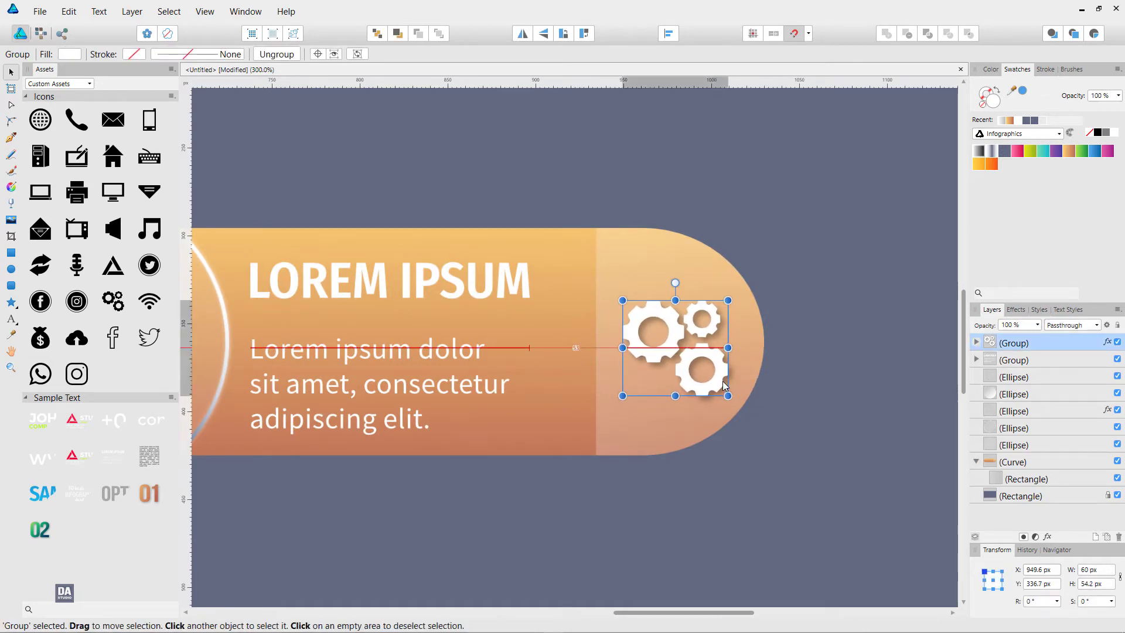
click(823, 380)
scroll(827, 384, down, 2)
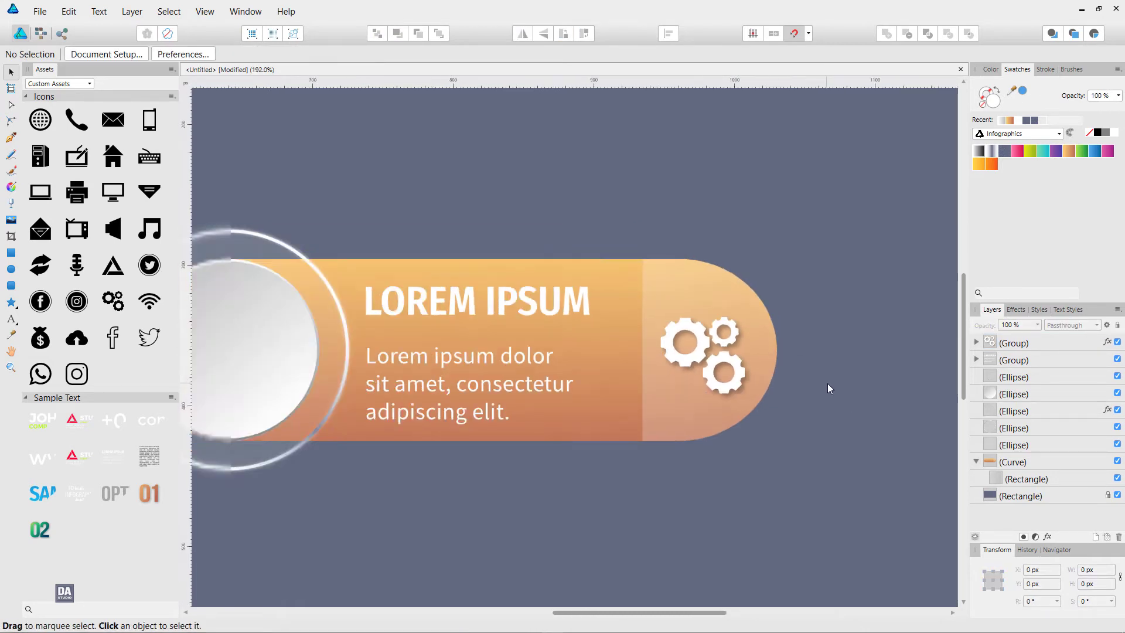
scroll(827, 383, down, 2)
drag(643, 451, 703, 456)
click(831, 396)
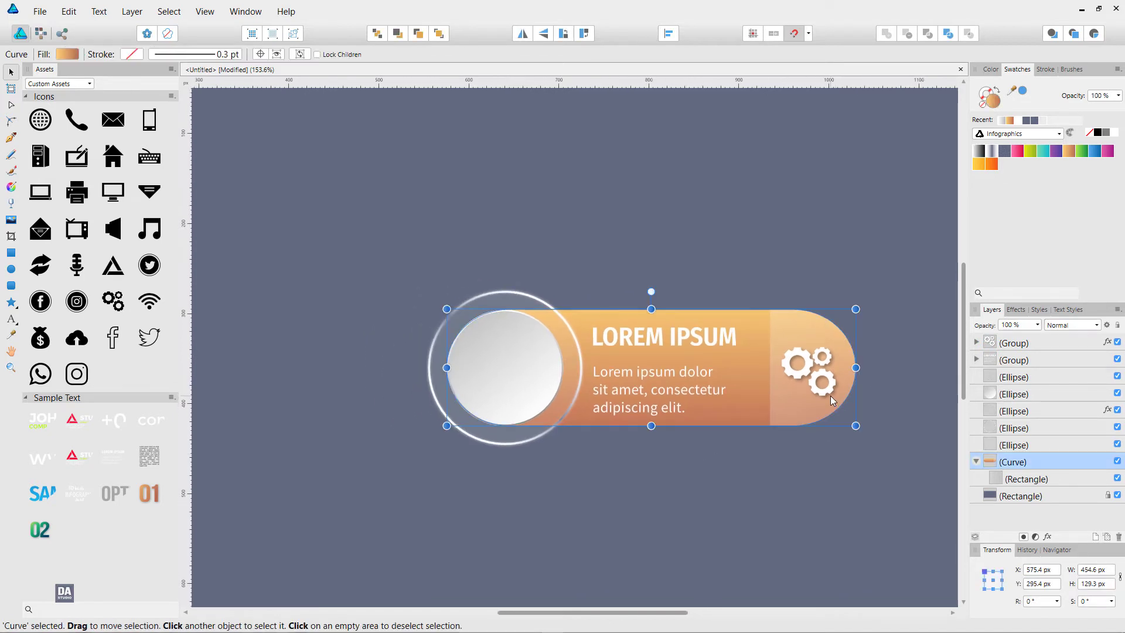
click(829, 394)
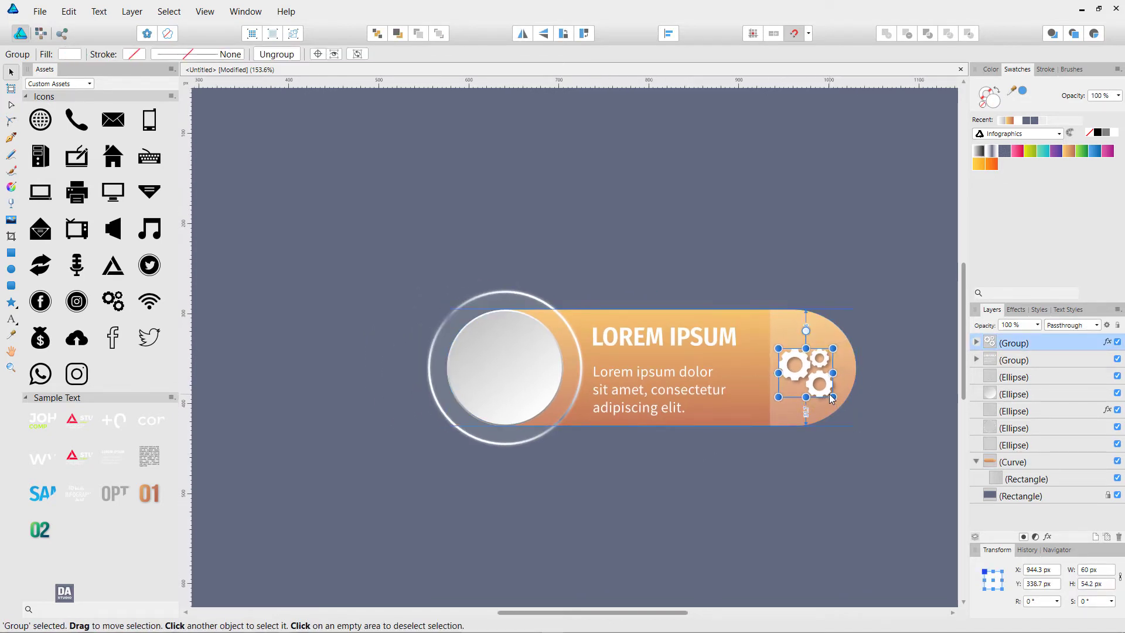
click(884, 385)
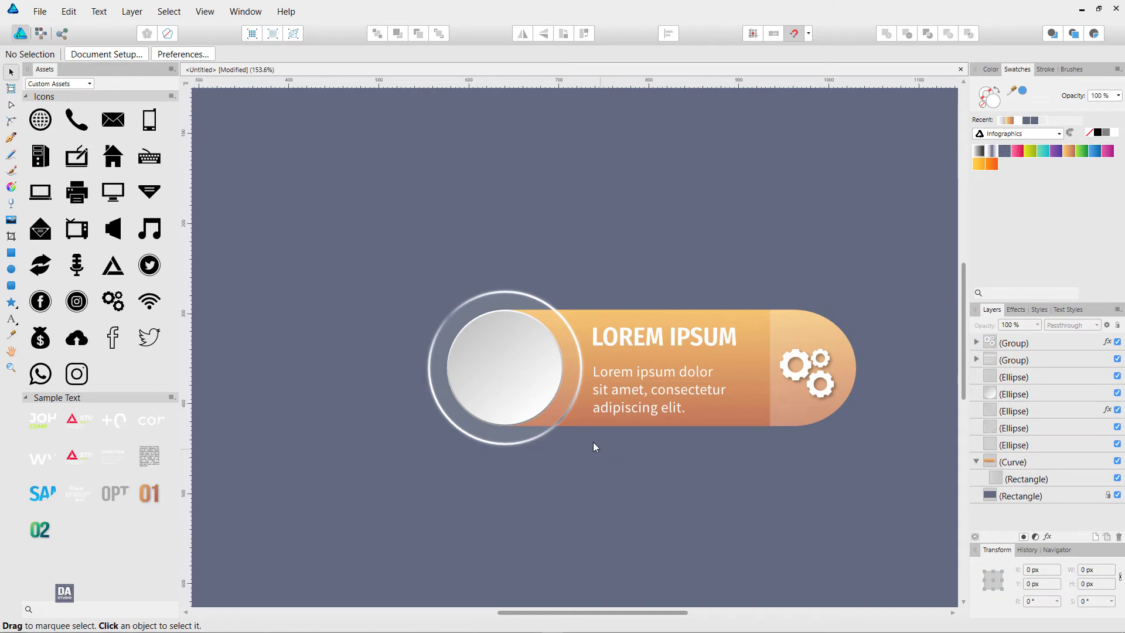
scroll(621, 382, up, 3)
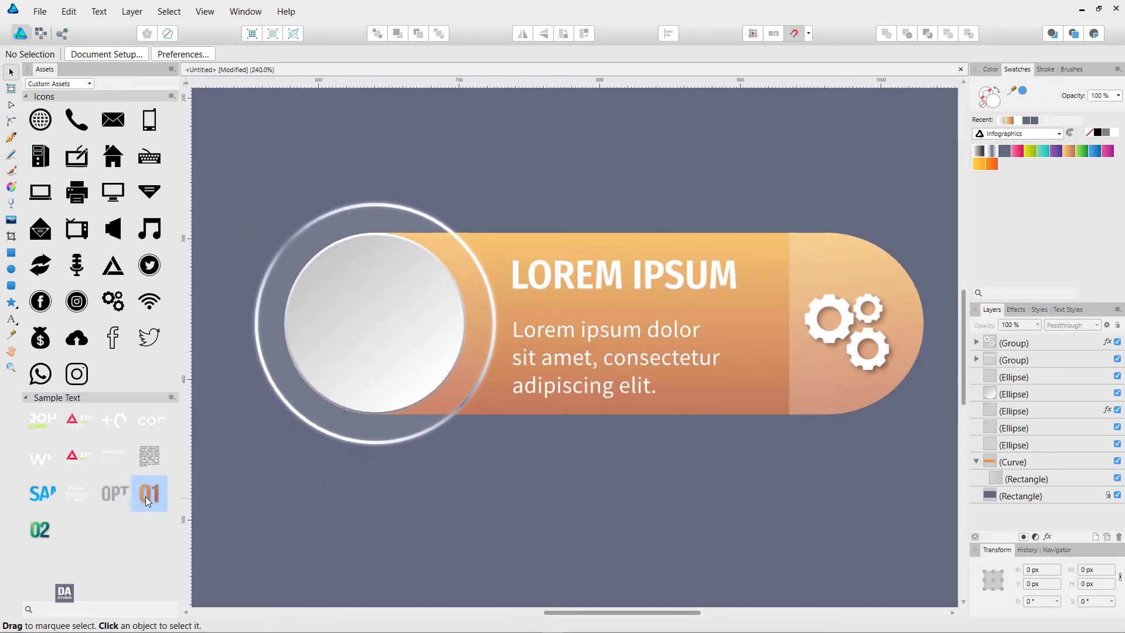
drag(122, 501, 375, 351)
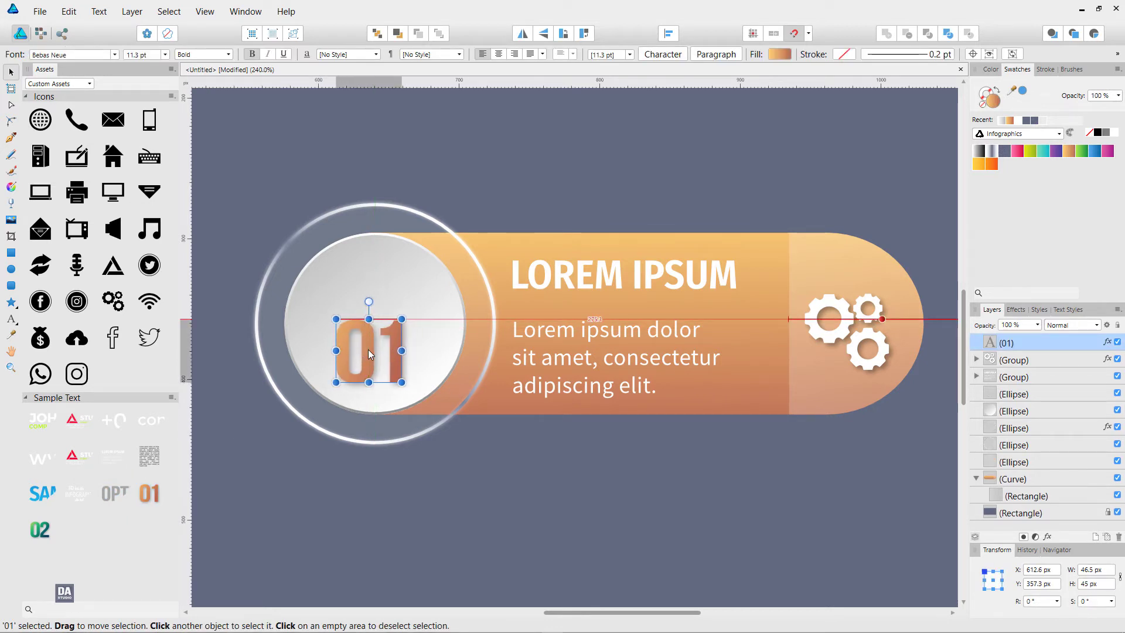
drag(371, 349, 371, 349)
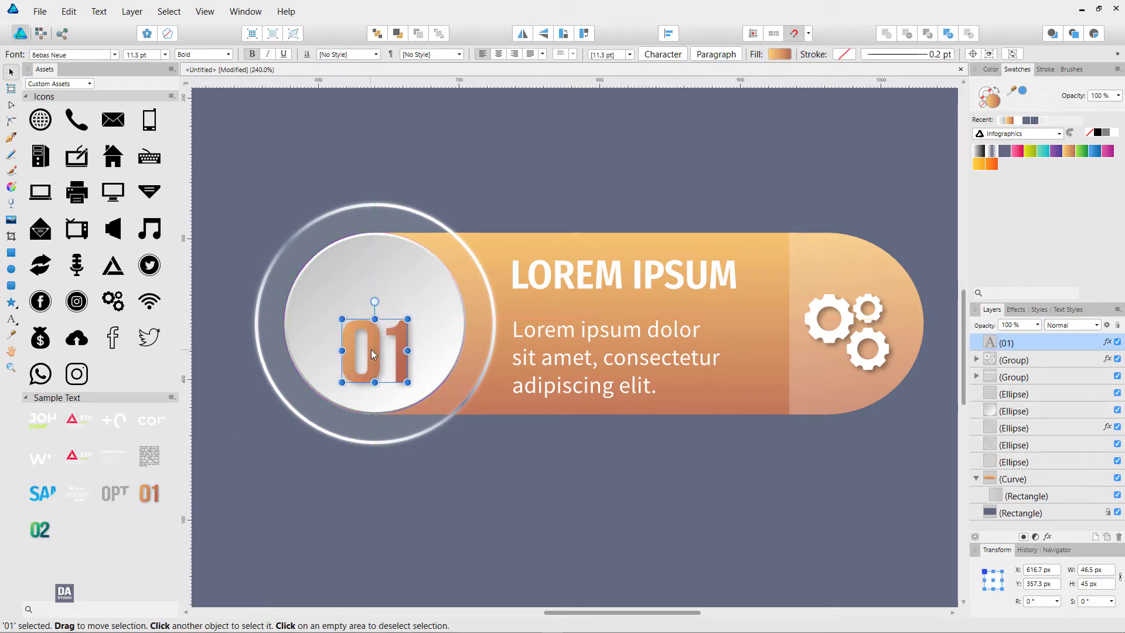
drag(114, 502, 376, 291)
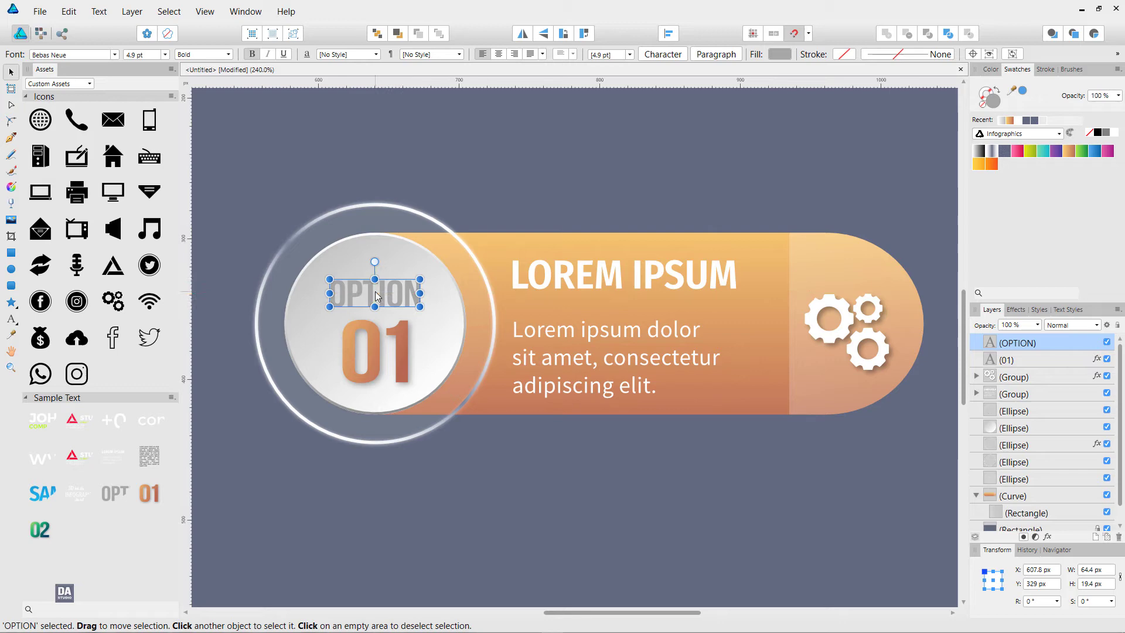
click(585, 523)
ctrl+scroll(568, 532, down, 4)
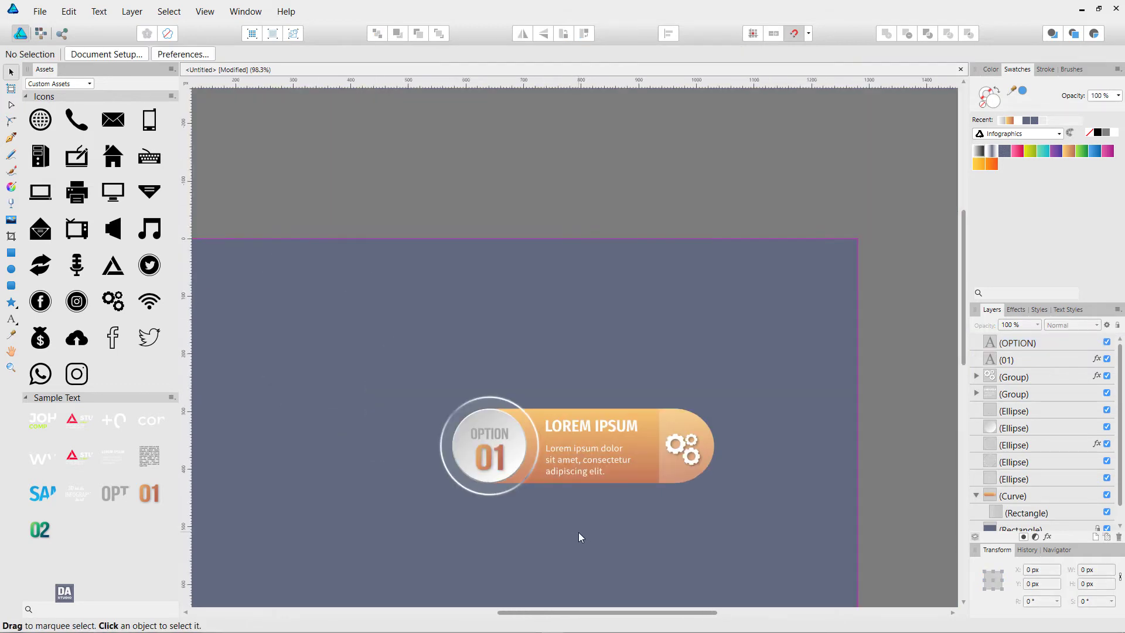
ctrl+scroll(581, 531, up, 1)
ctrl+scroll(598, 487, up, 2)
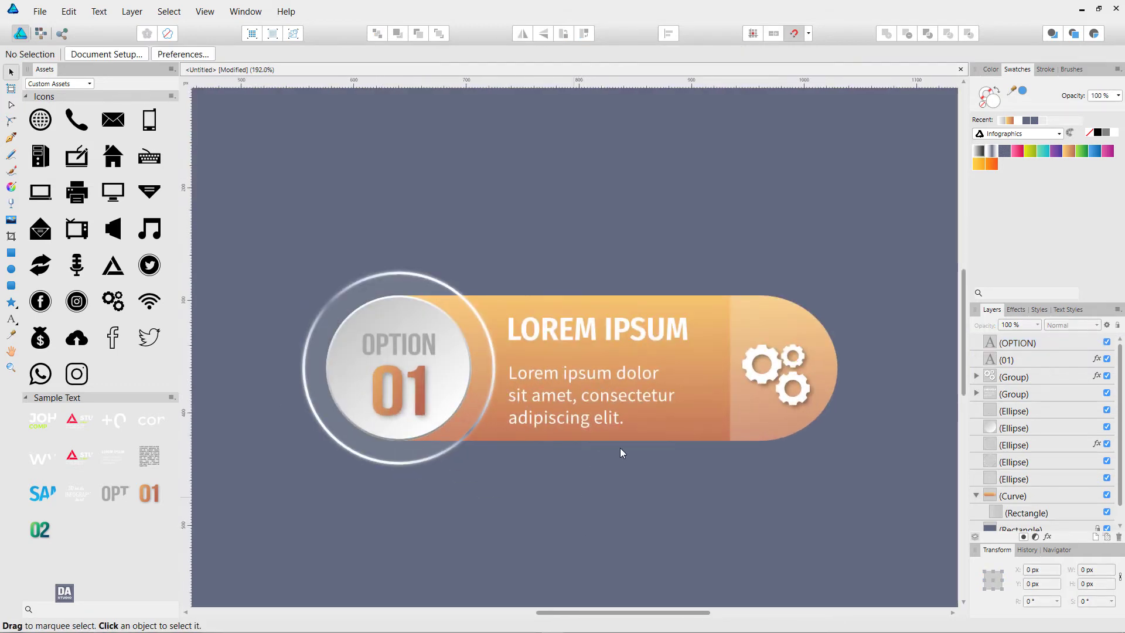
ctrl+scroll(586, 457, up, 1)
drag(559, 410, 577, 369)
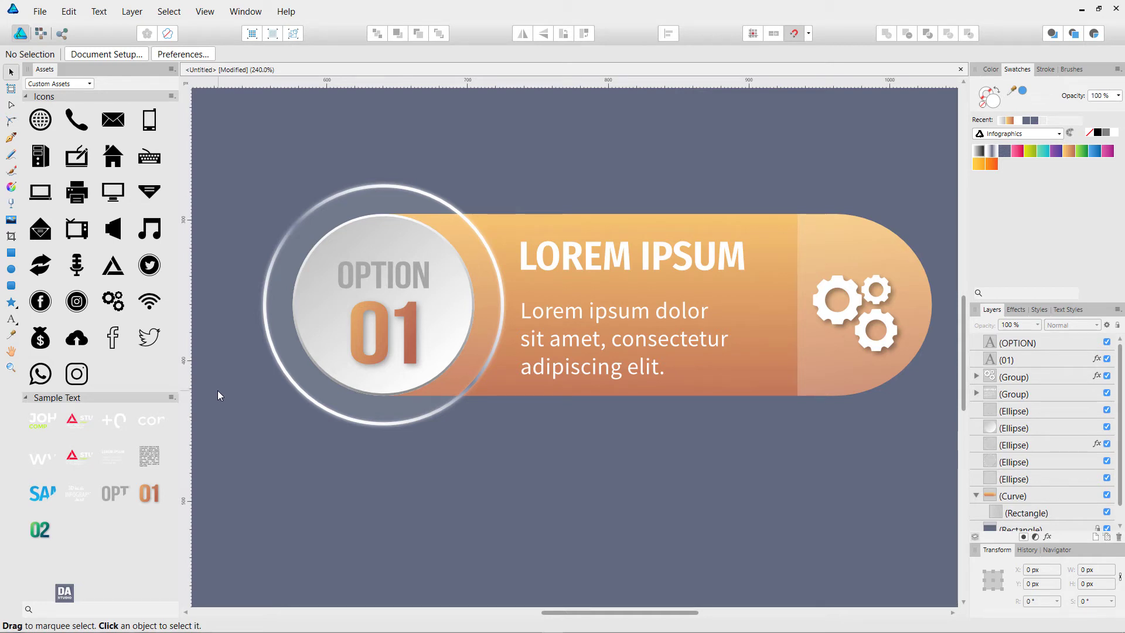
Step: Draw a white circle over the 01 disc, sized to about 167.3 px
click(11, 269)
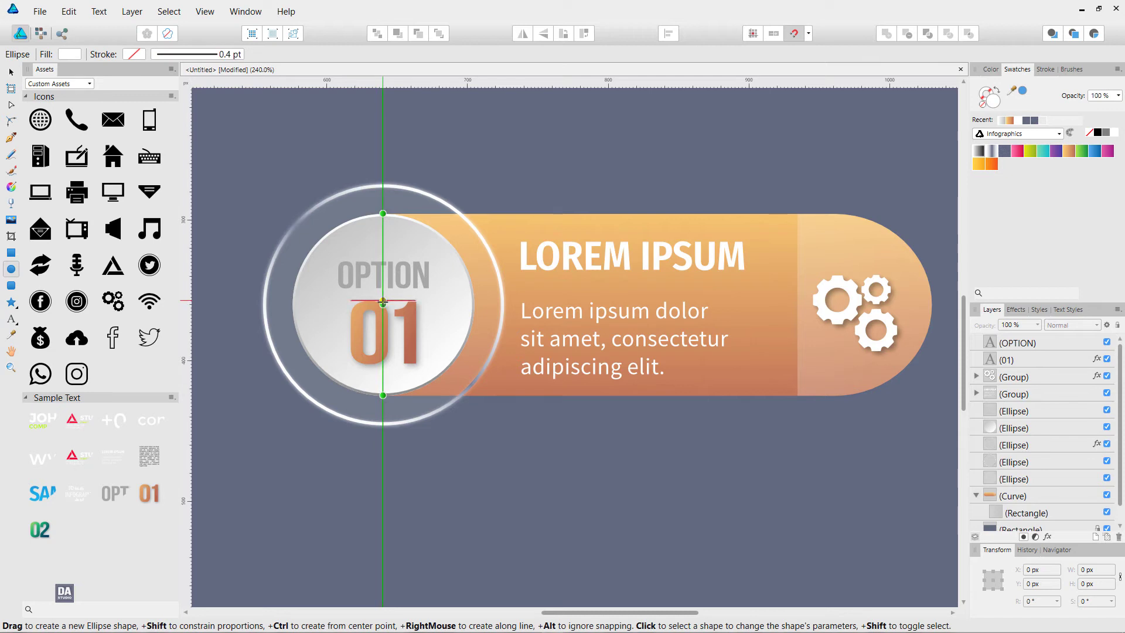
mouse_move(383, 301)
mouse_down()
mouse_move(541, 414)
mouse_move(513, 396)
mouse_up()
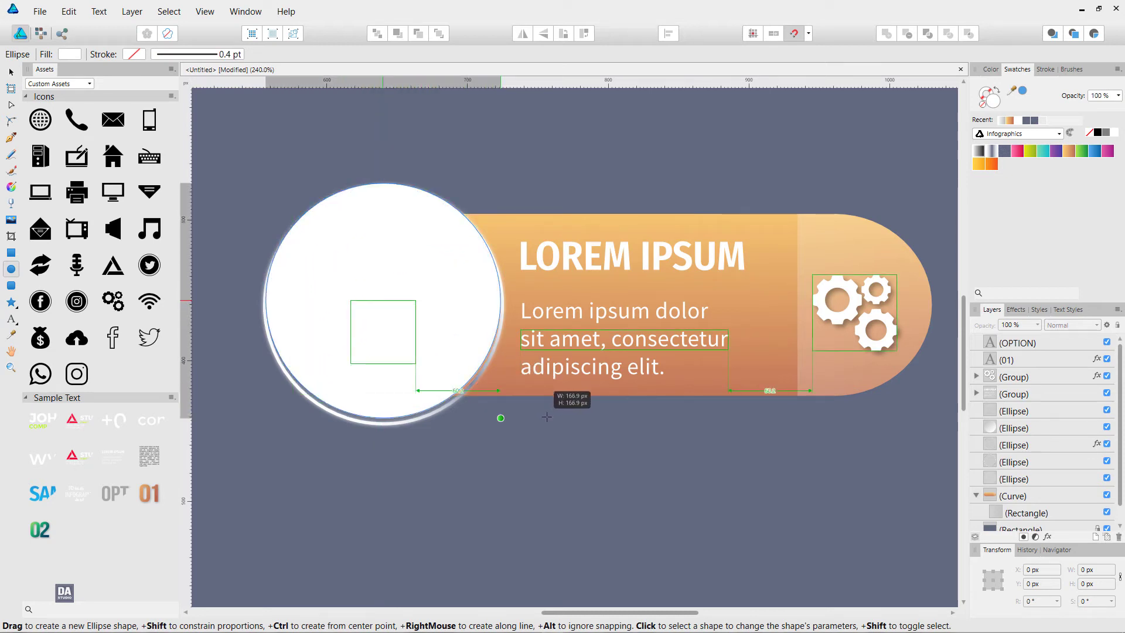
key(v)
drag(406, 339, 409, 337)
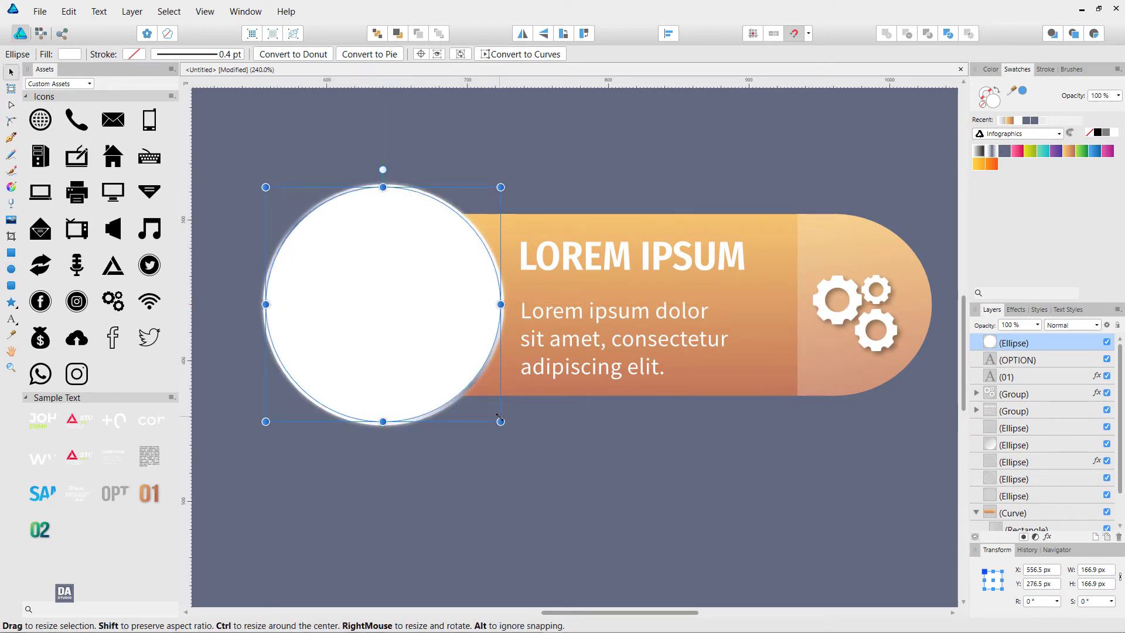
drag(500, 417, 503, 414)
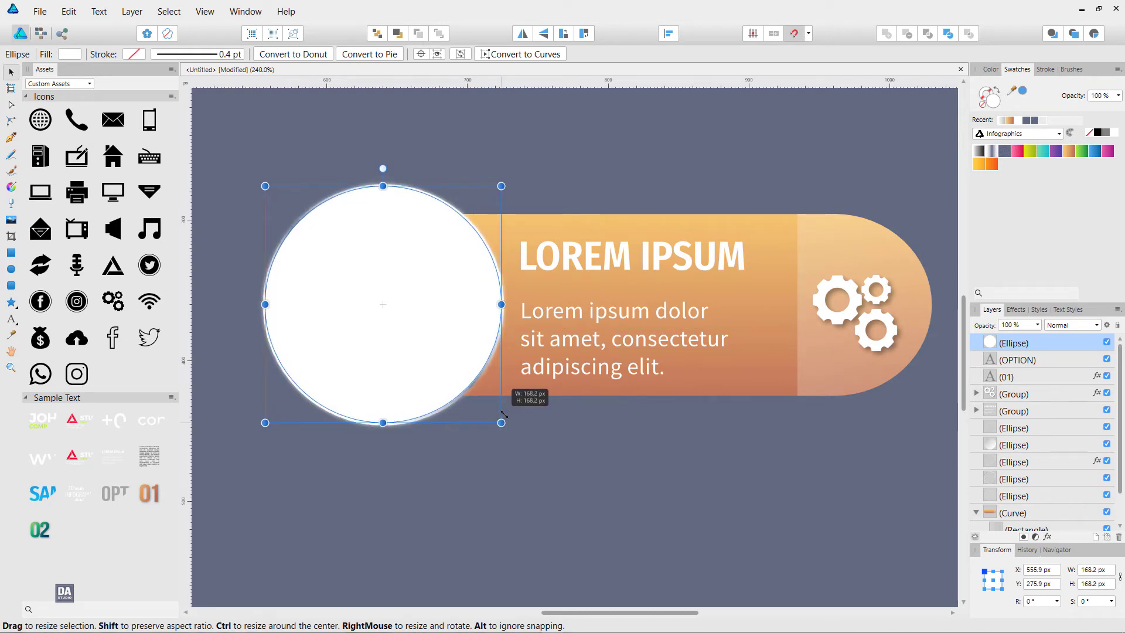
scroll(394, 304, up, 2)
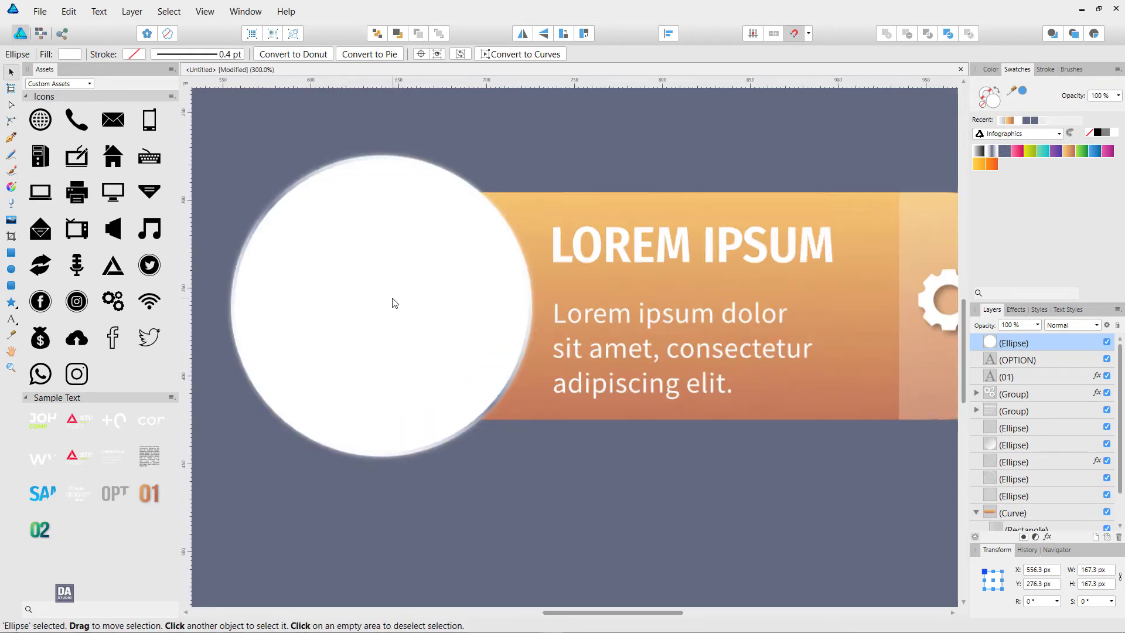
scroll(393, 290, up, 3)
drag(393, 290, 596, 279)
Step: Rotate the white circle 38°
scroll(640, 275, up, 10)
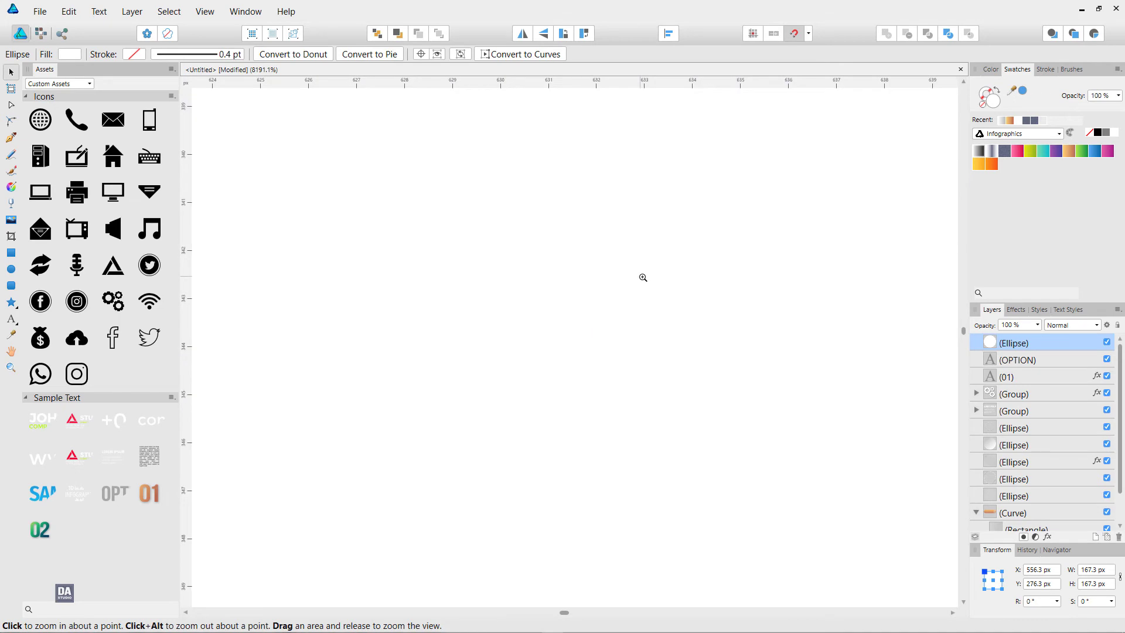
scroll(410, 281, down, 2)
scroll(462, 318, down, 5)
scroll(552, 336, down, 5)
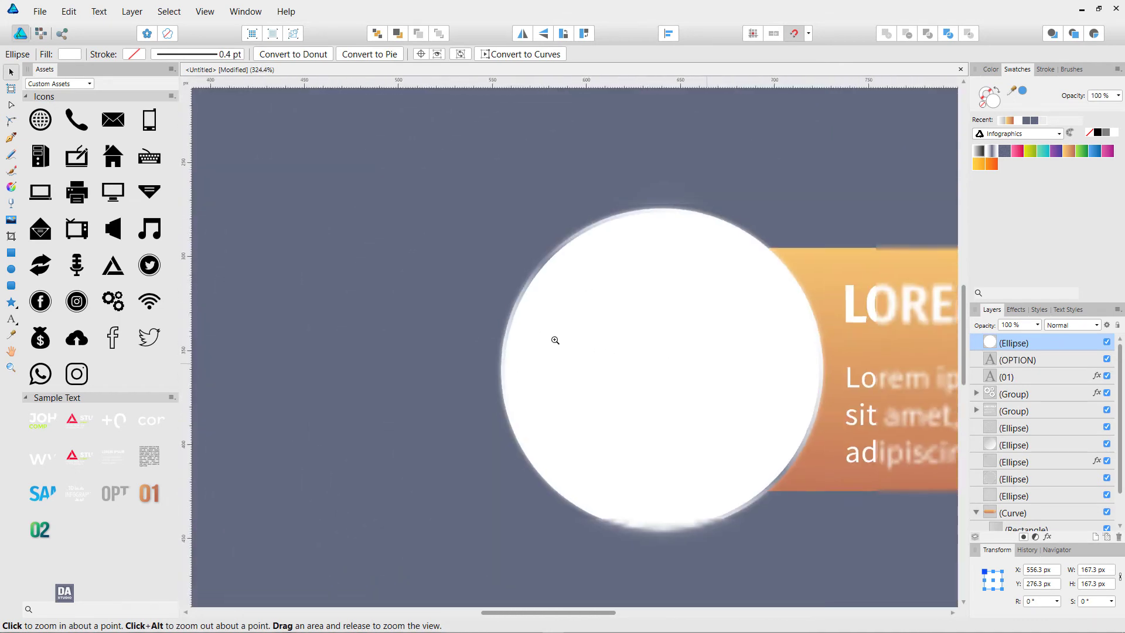
scroll(680, 395, down, 1)
drag(680, 396, 585, 356)
scroll(559, 349, down, 1)
scroll(657, 359, up, 2)
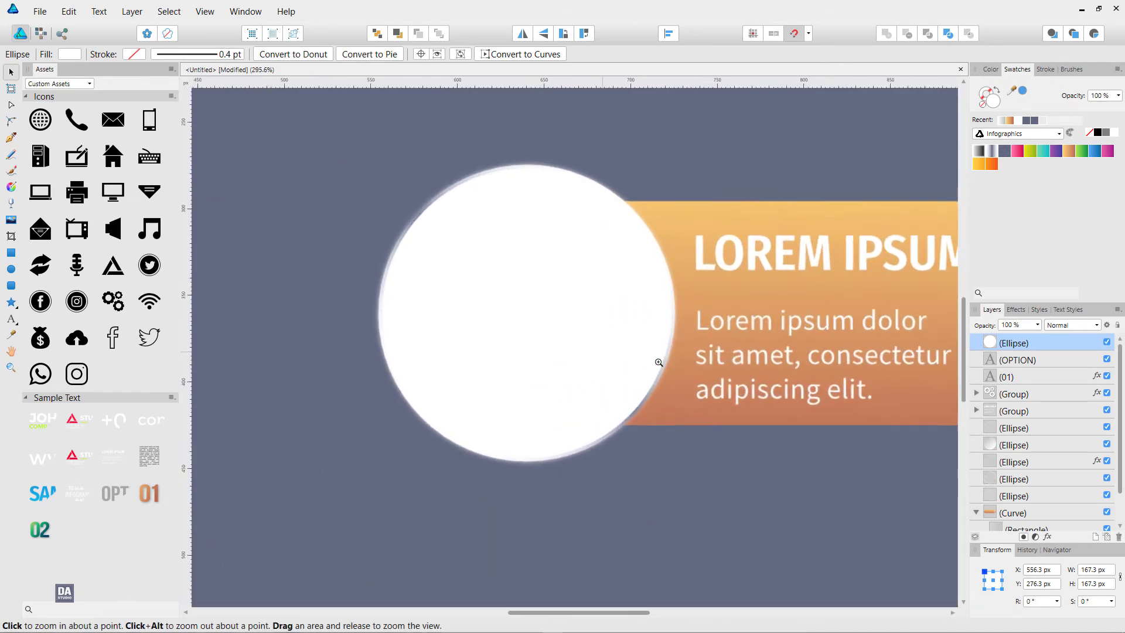
scroll(676, 344, left, 2)
drag(677, 344, 696, 352)
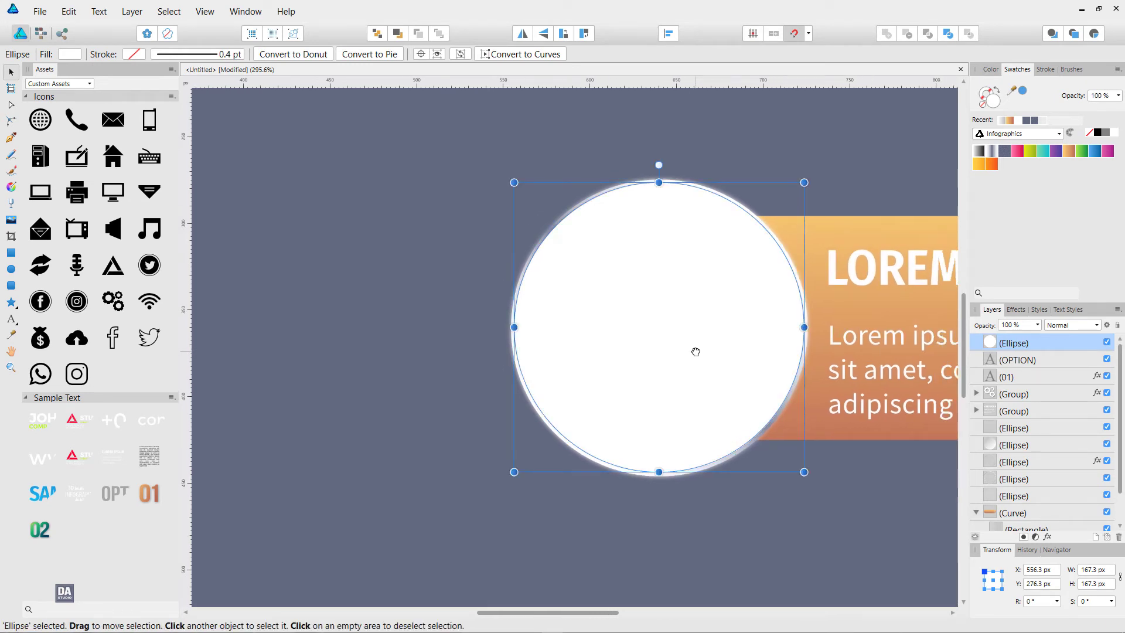
drag(811, 479, 873, 350)
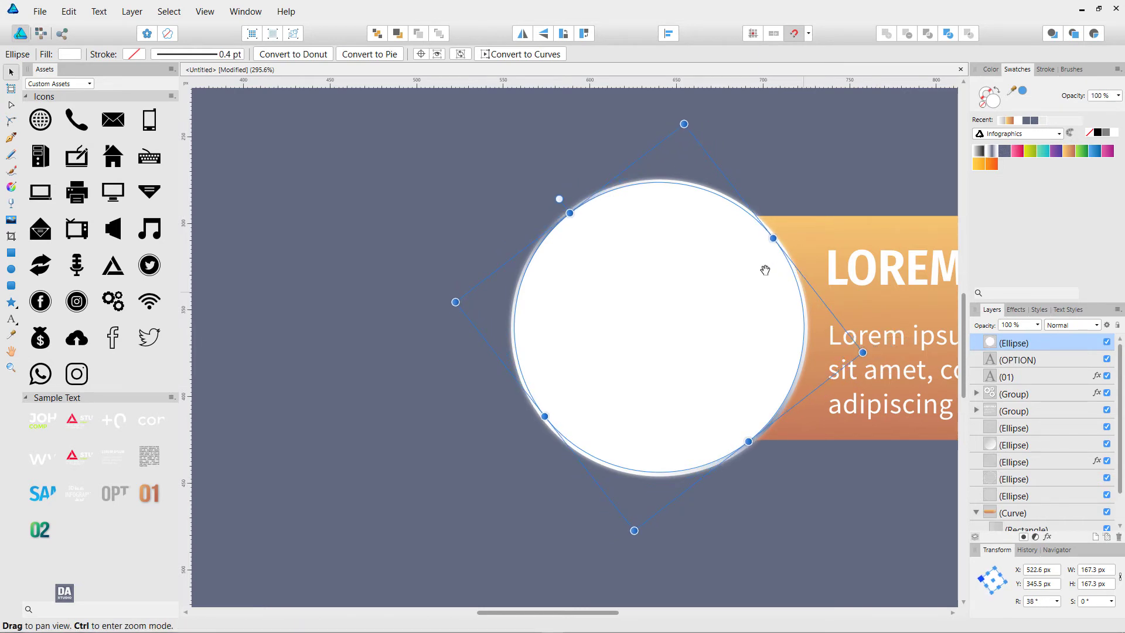
drag(766, 266, 626, 280)
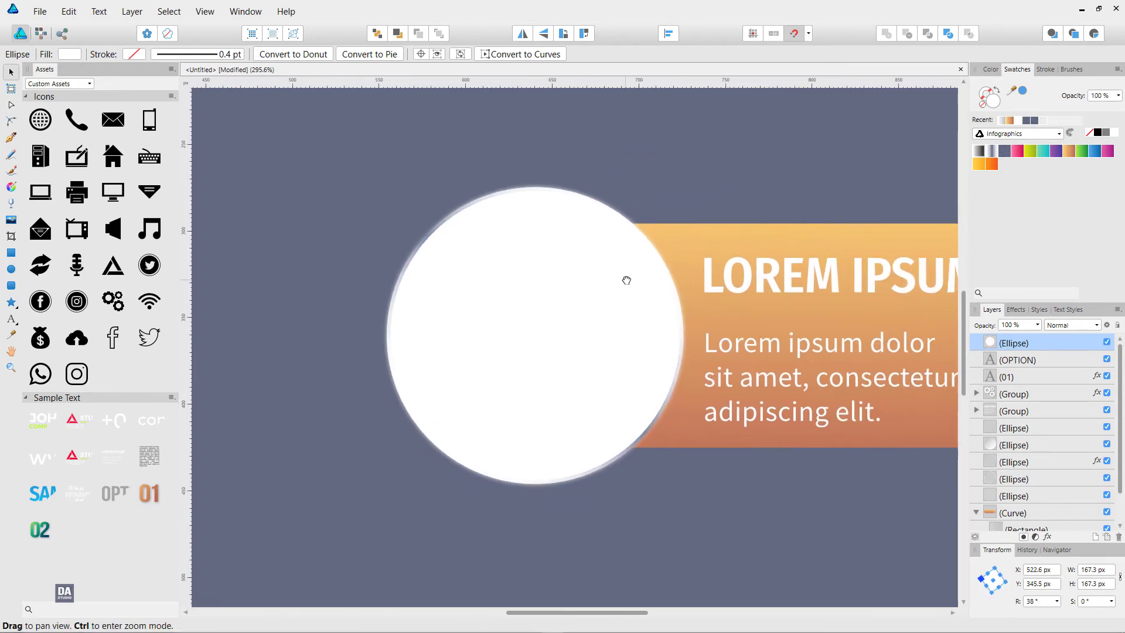
Step: Fill the circle with a white-to-white gradient, end stop at about 33% opacity
click(978, 156)
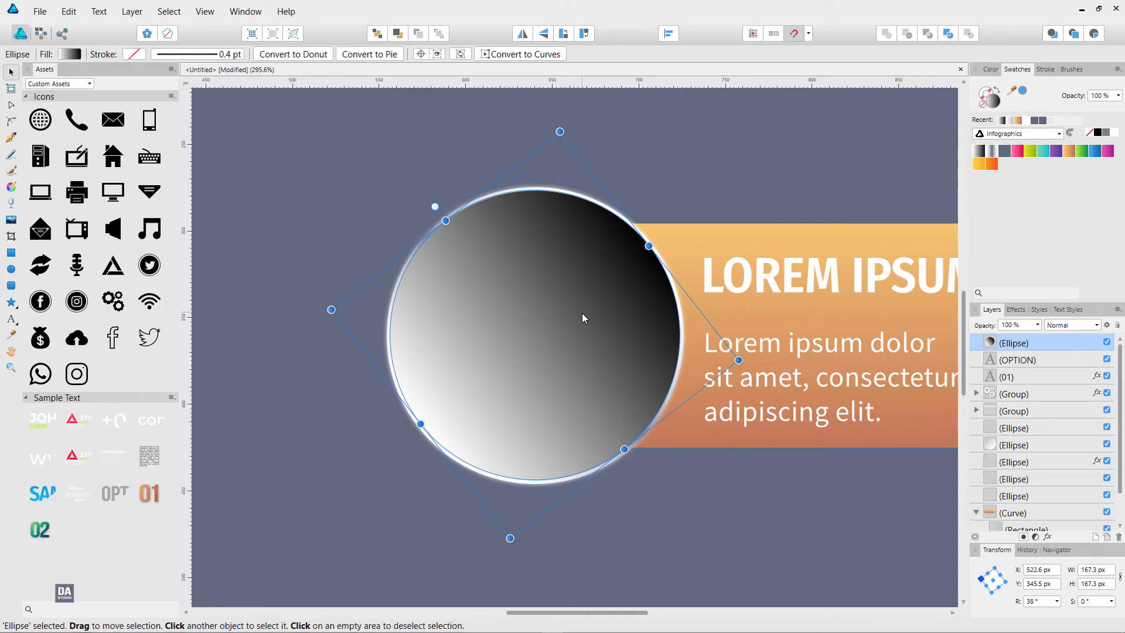
click(71, 56)
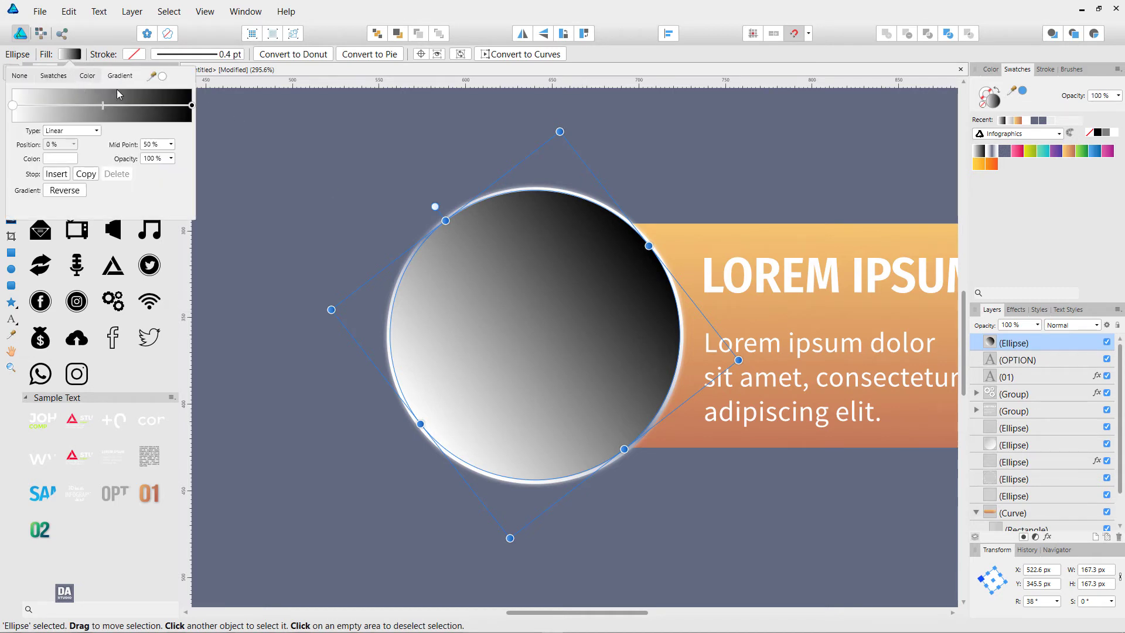
click(192, 105)
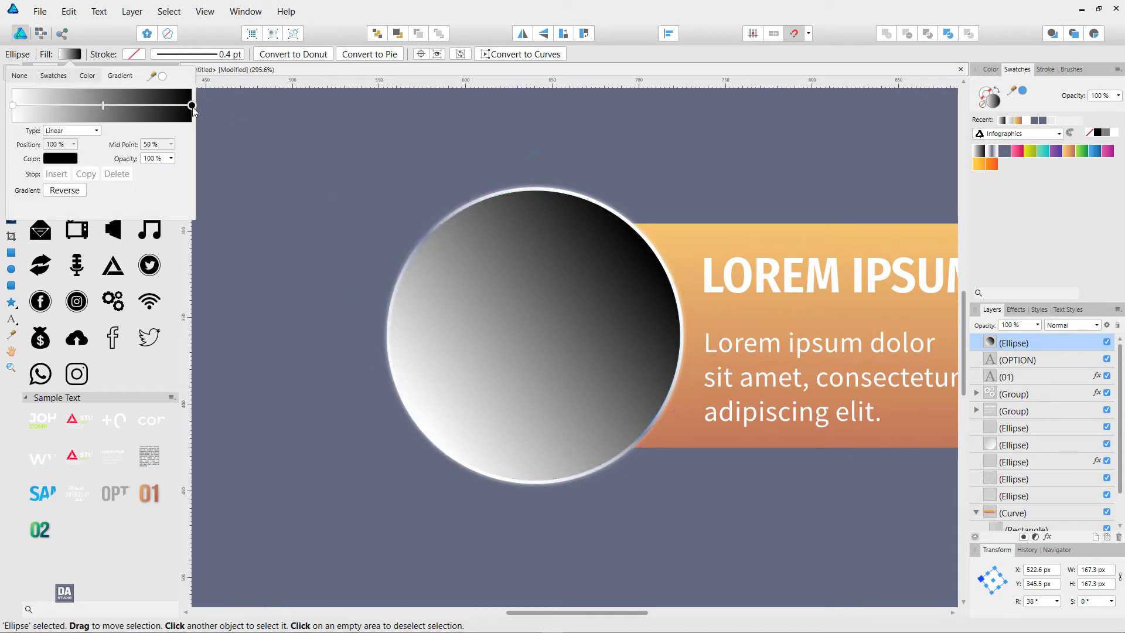
click(61, 159)
drag(94, 234, 61, 268)
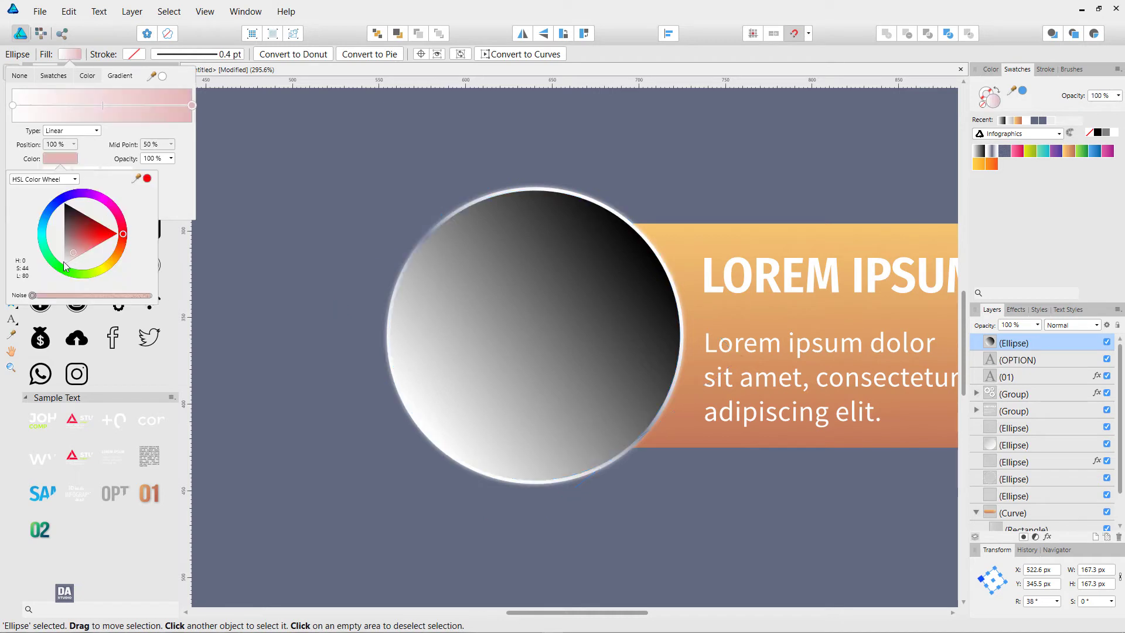
click(94, 169)
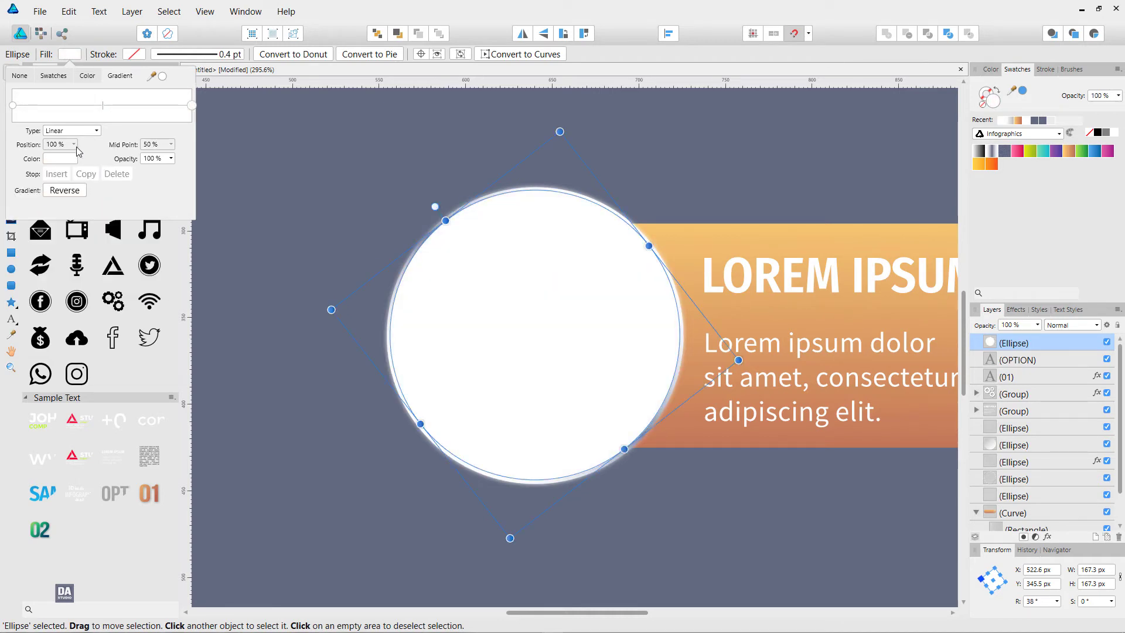
drag(172, 159, 119, 171)
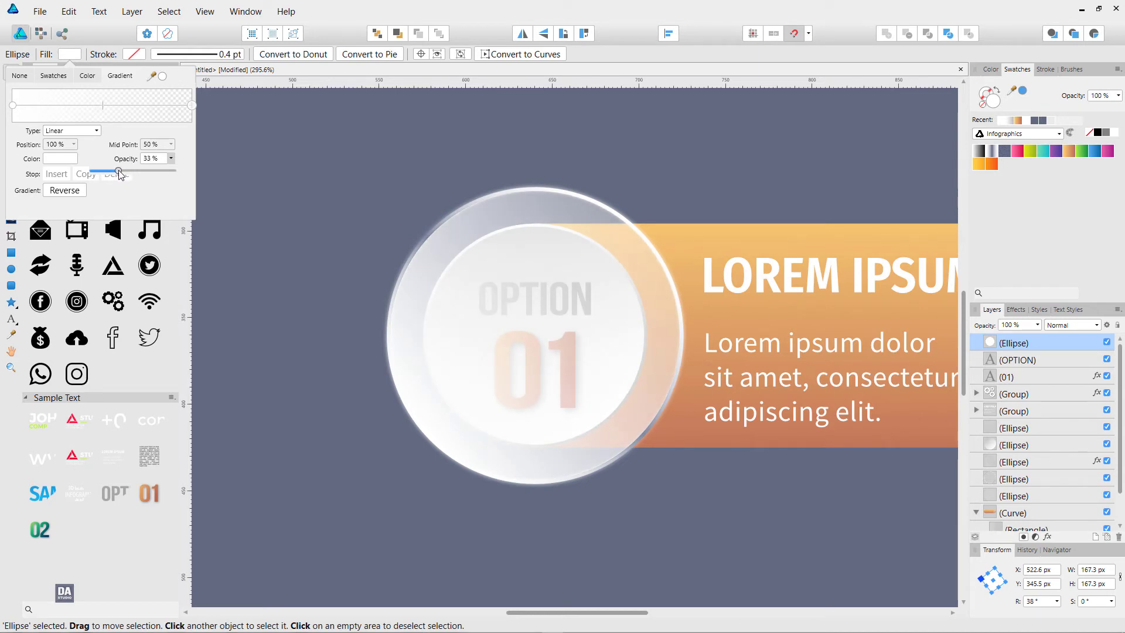
click(511, 335)
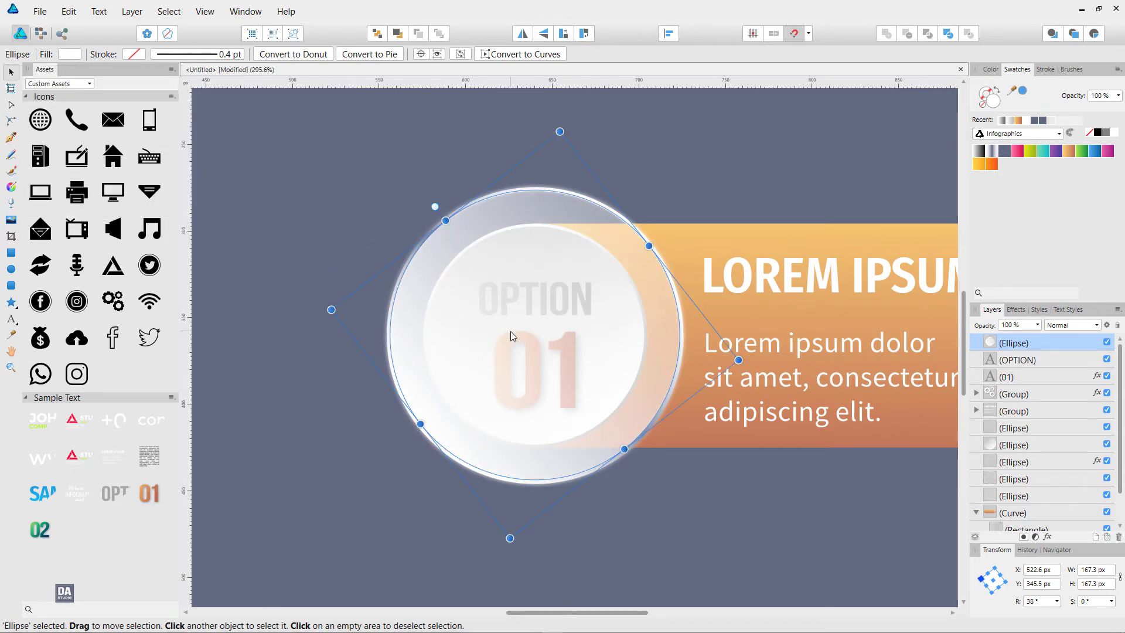
Step: Redraw the gradient diagonally from the circle's upper-left edge
key(g)
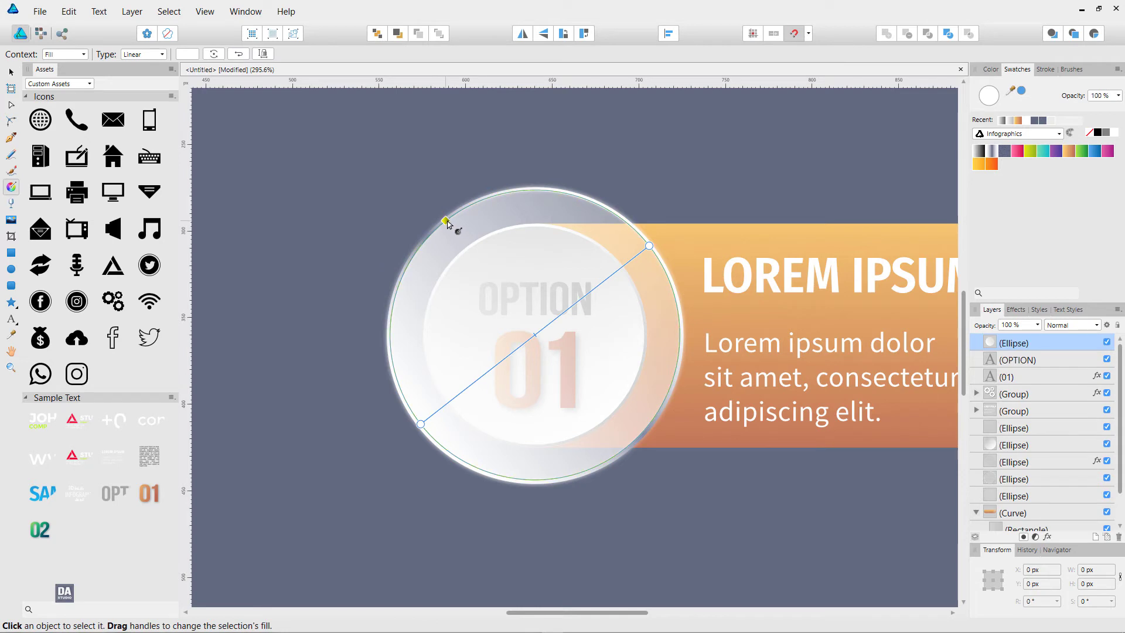
drag(446, 221, 631, 443)
drag(446, 220, 448, 230)
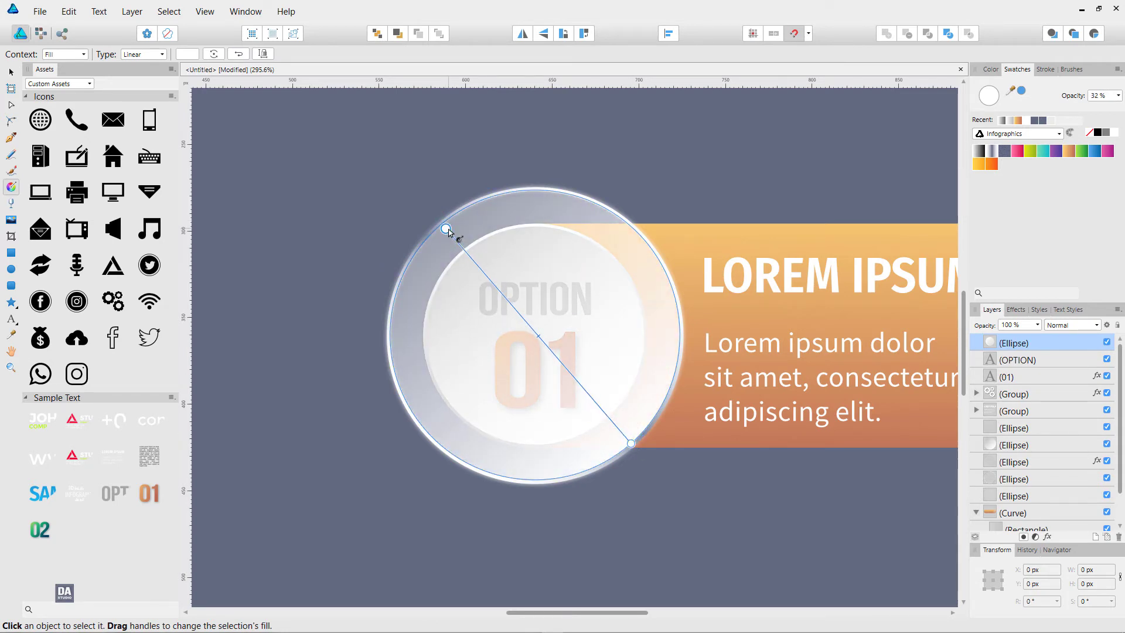
Step: Convert the circle to a curve, split it at two nodes, and delete the lower half
key(v)
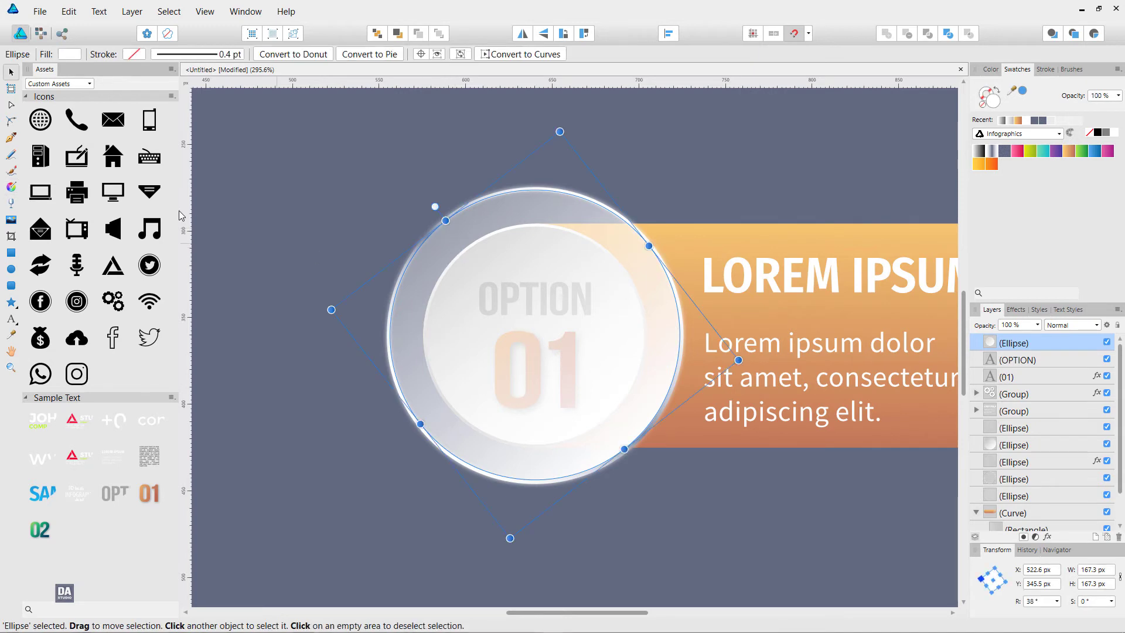
click(13, 106)
click(519, 54)
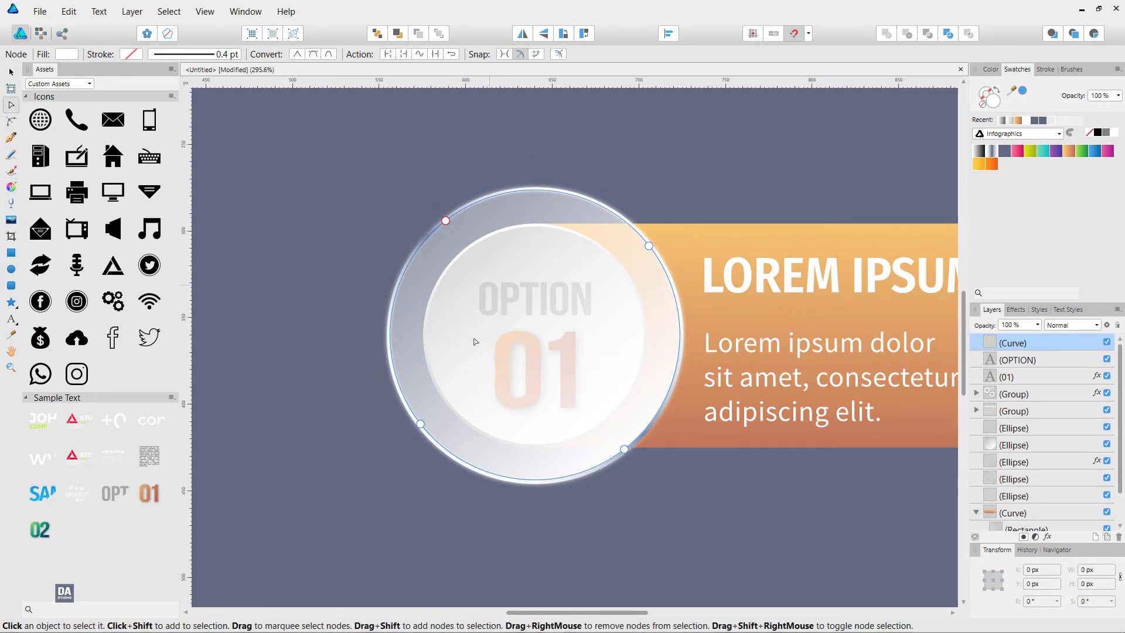
click(421, 425)
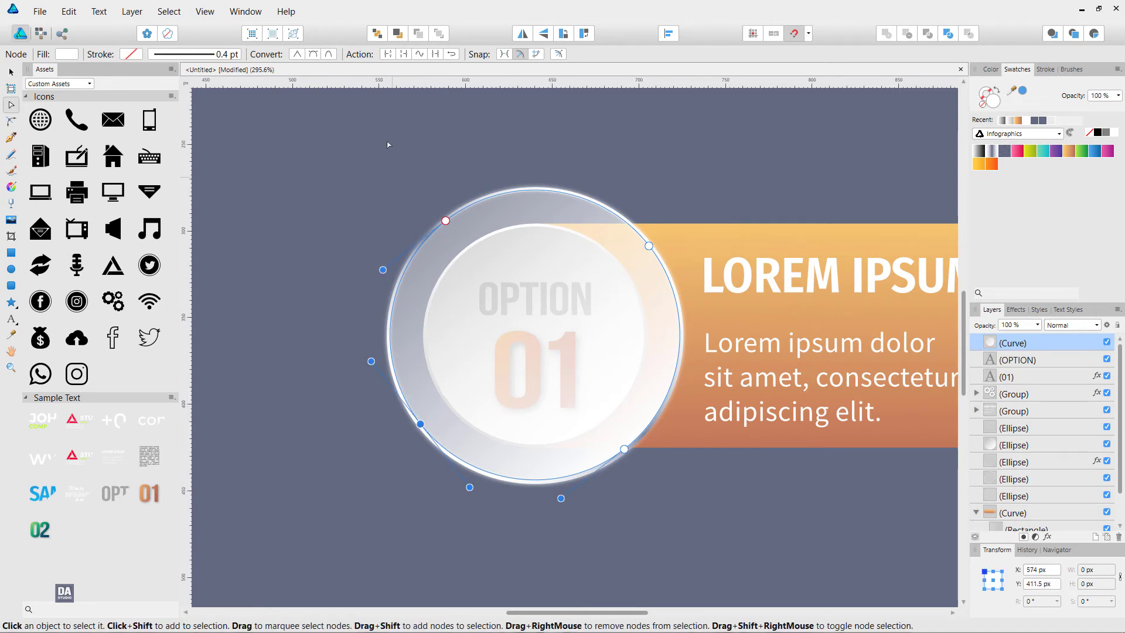
click(387, 54)
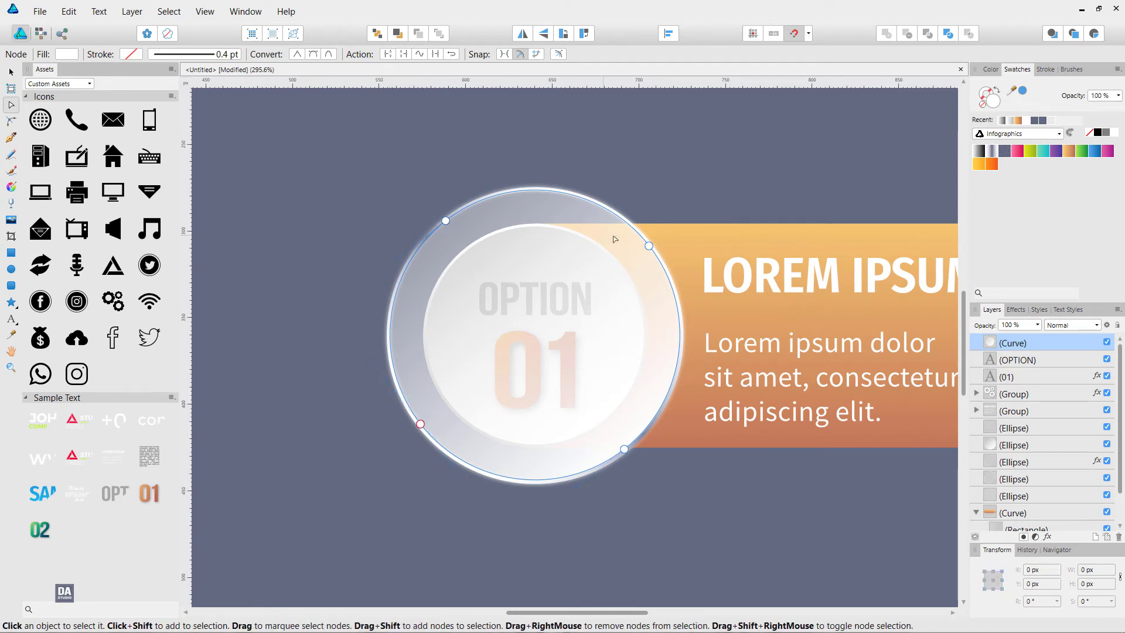
click(649, 246)
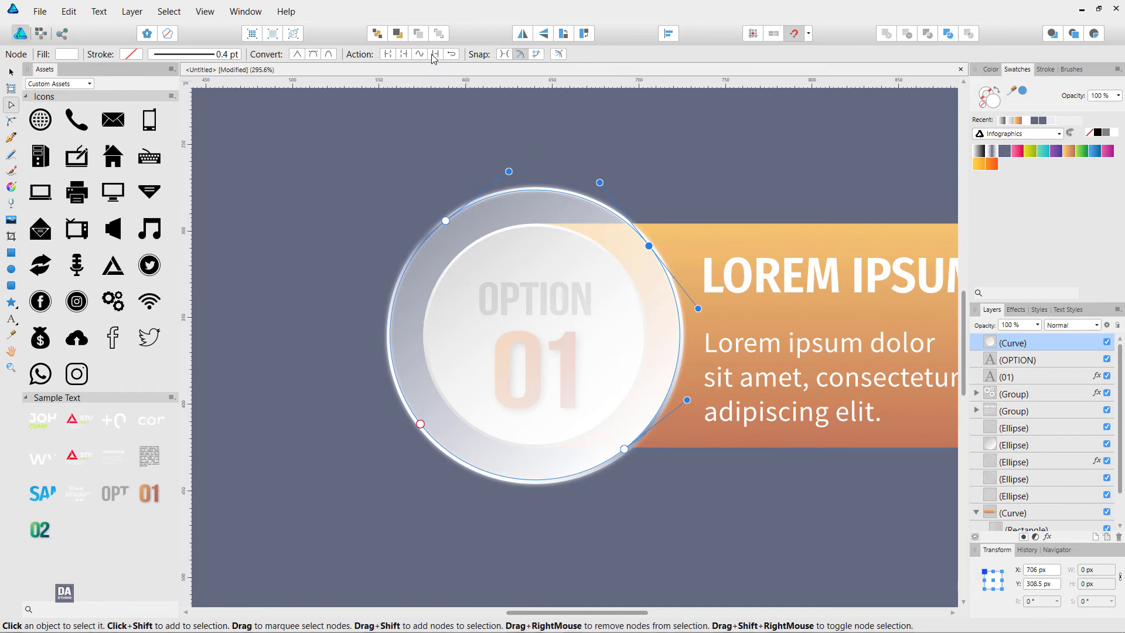
click(387, 56)
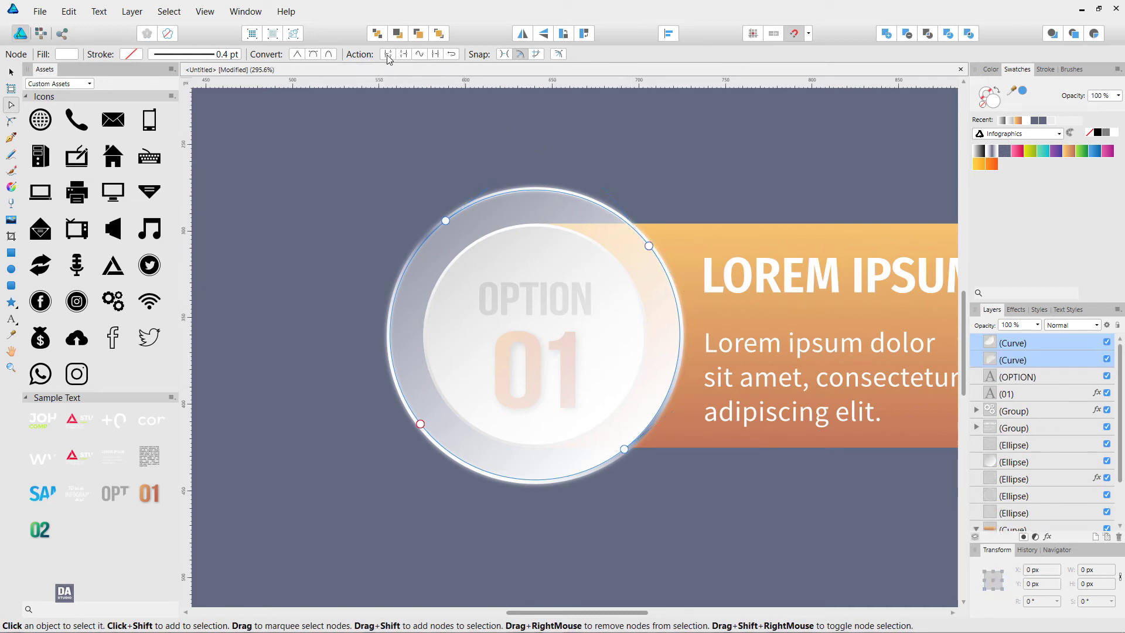
key(v)
click(563, 403)
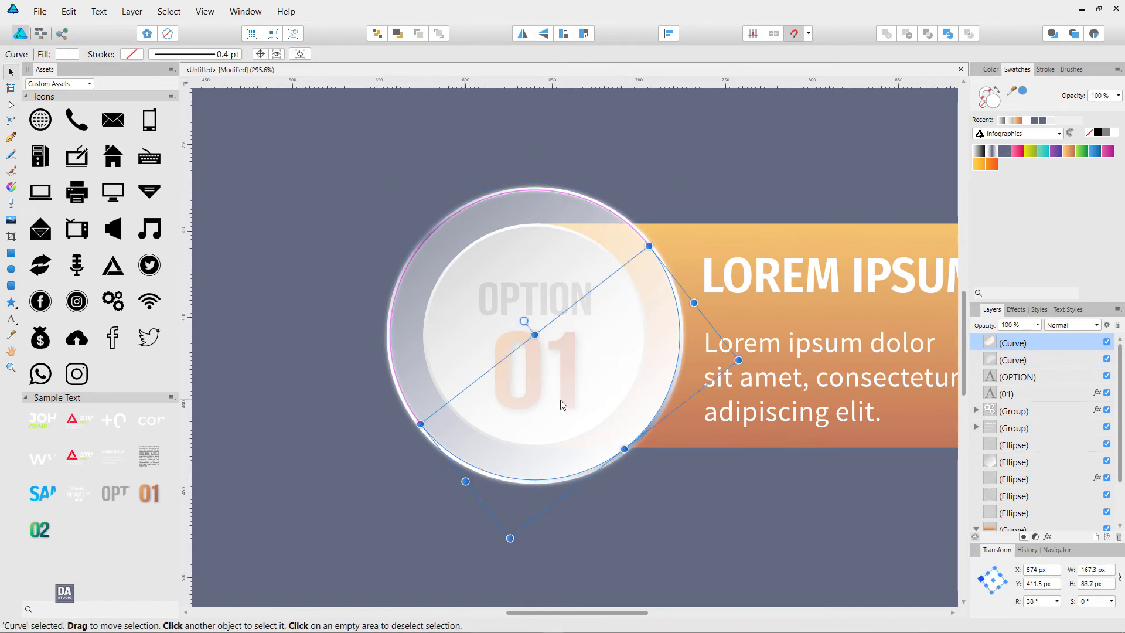
key(Delete)
Step: Set the remaining curve to Screen blend mode at about 28% opacity
click(511, 323)
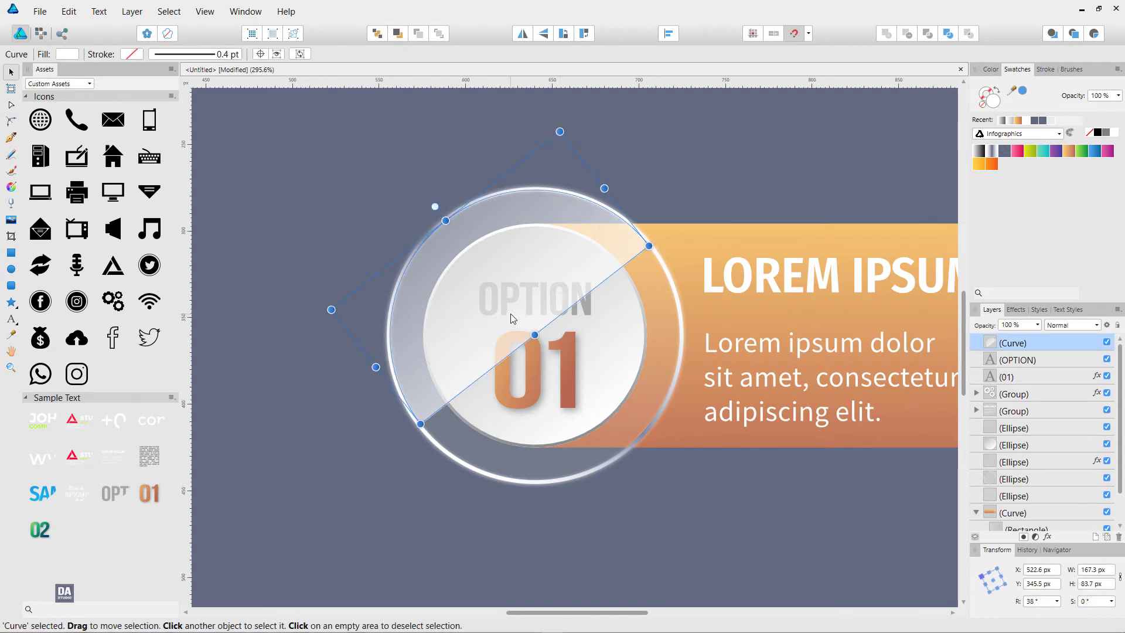
click(1059, 326)
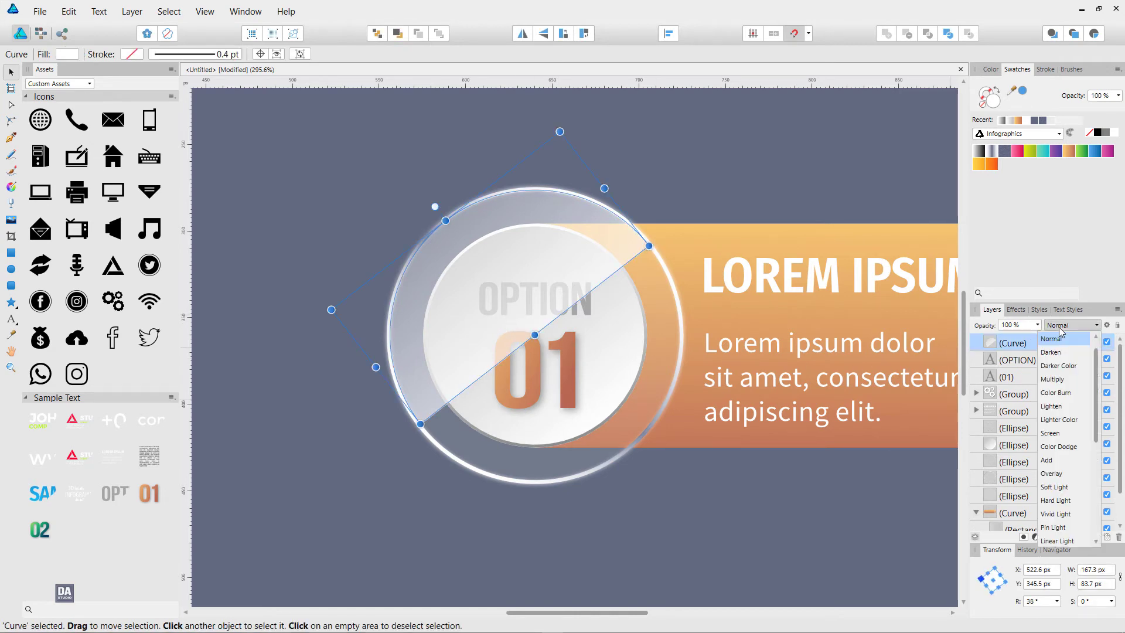
click(1055, 434)
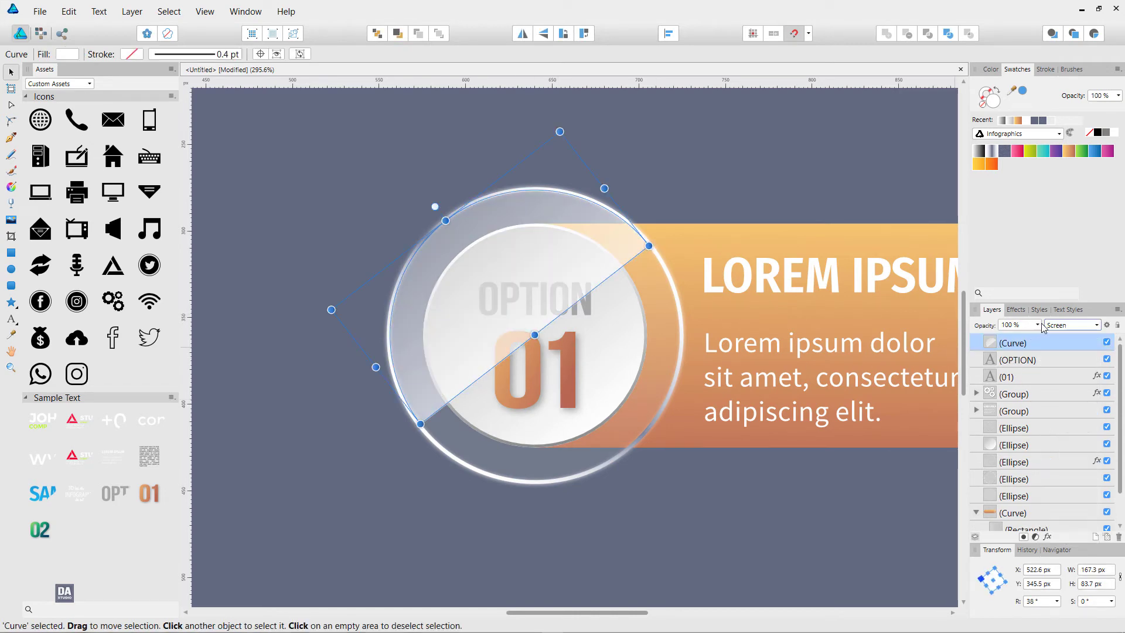
drag(1037, 334, 984, 343)
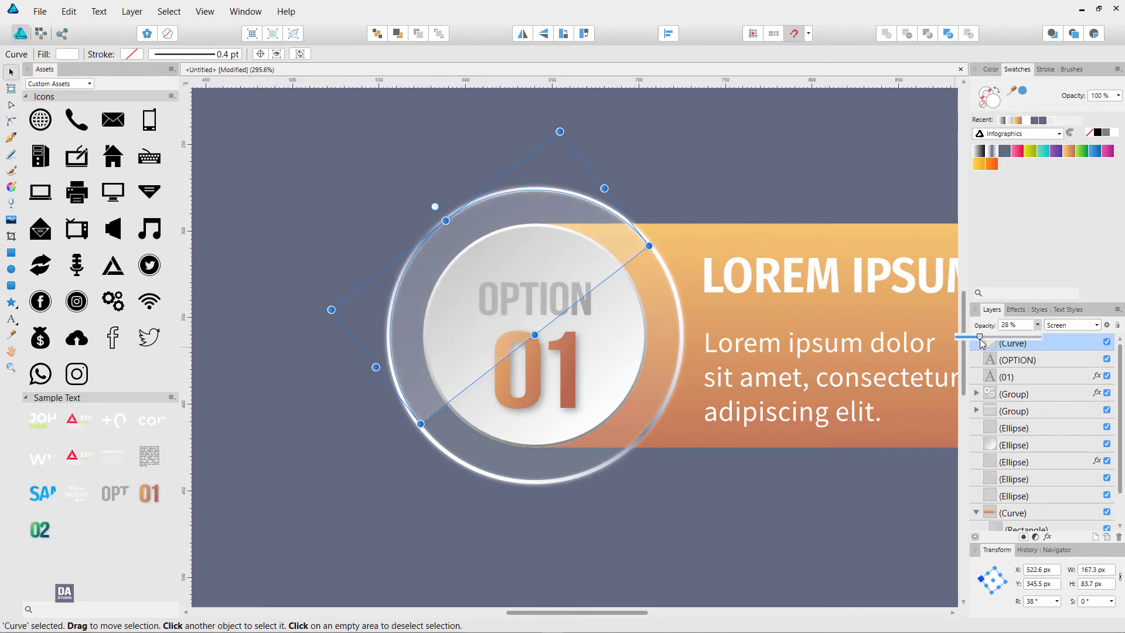
Step: Select the whole orange option banner and move it to the page's upper left
click(703, 200)
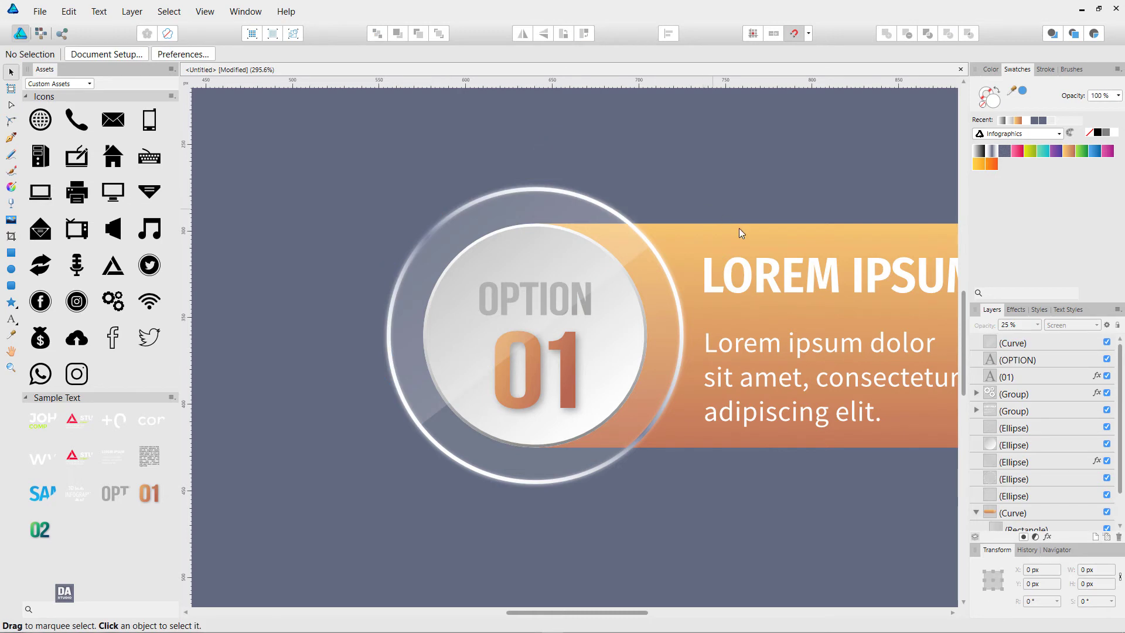
scroll(826, 310, down, 4)
drag(861, 408, 641, 401)
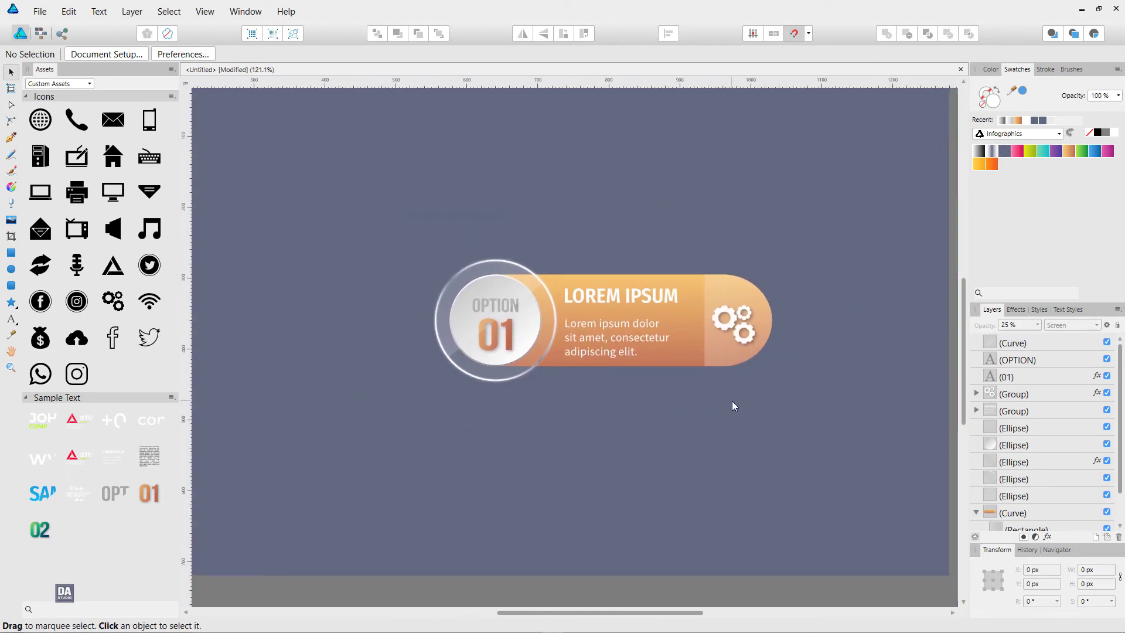
drag(385, 193, 785, 409)
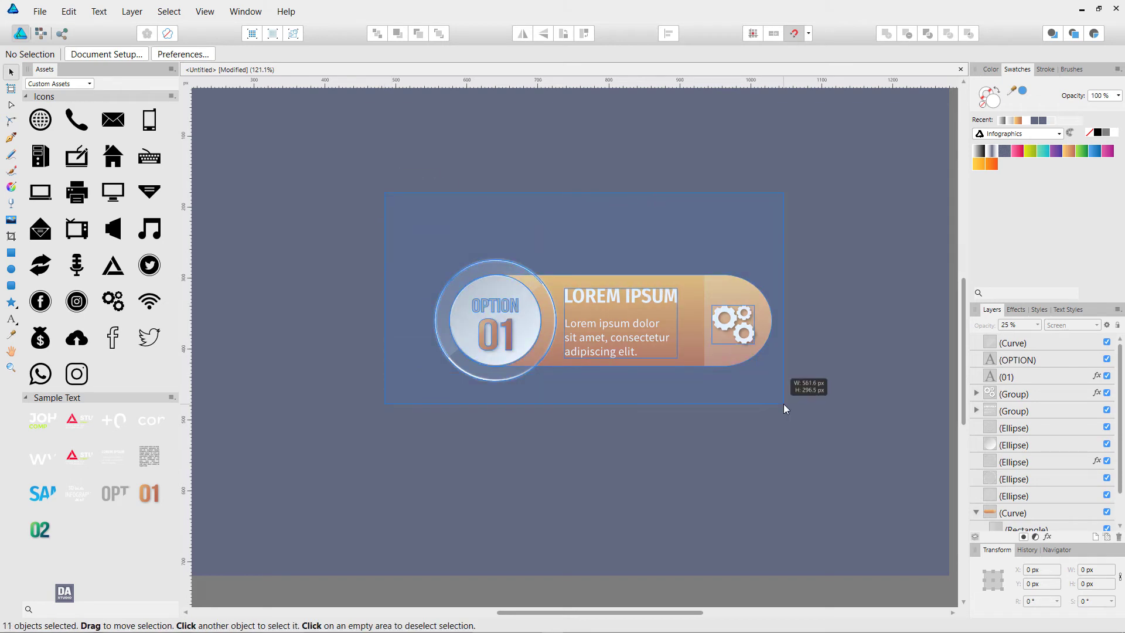
scroll(820, 409, down, 1)
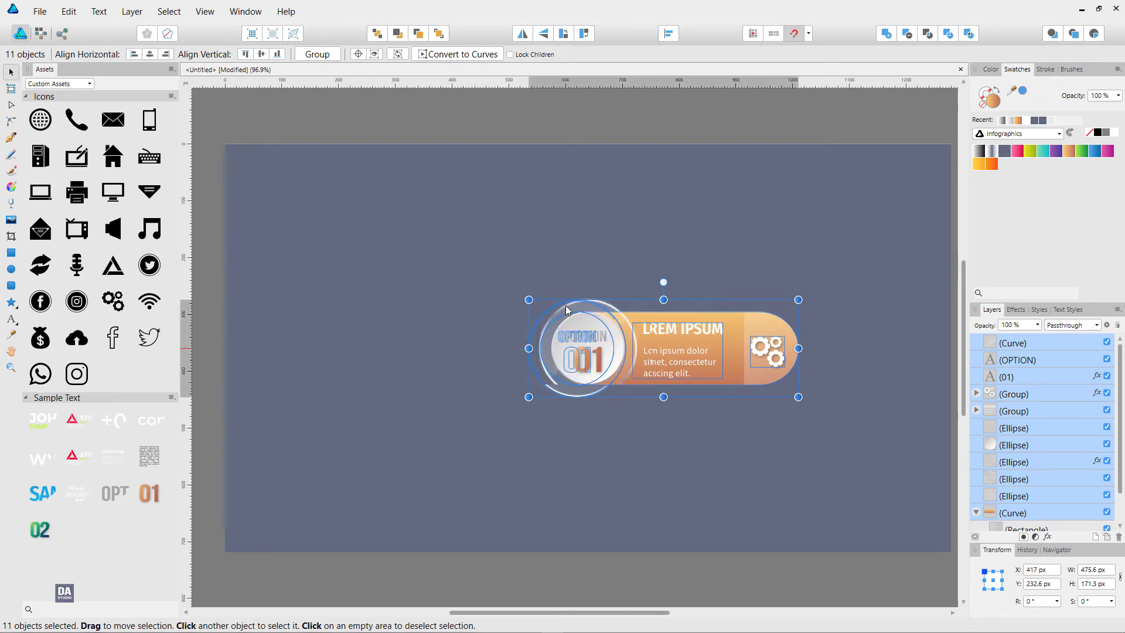
mouse_move(744, 367)
mouse_down()
mouse_move(500, 283)
mouse_move(507, 417)
mouse_up()
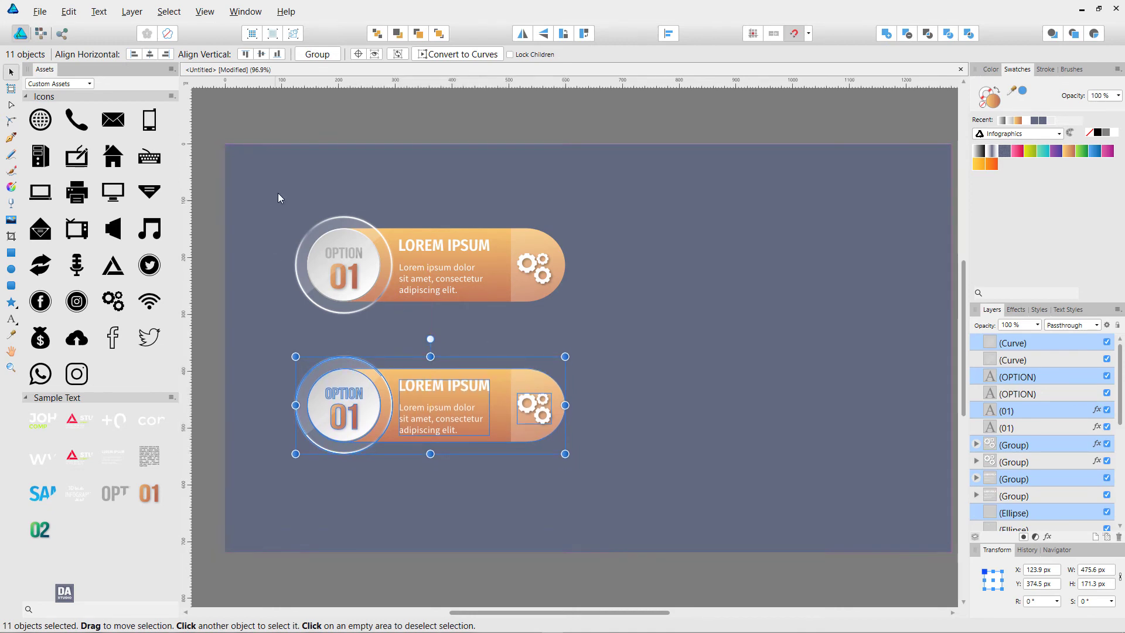
Step: Duplicate the two stacked banners into a right-hand column, forming a 2×2 grid
drag(271, 176, 622, 482)
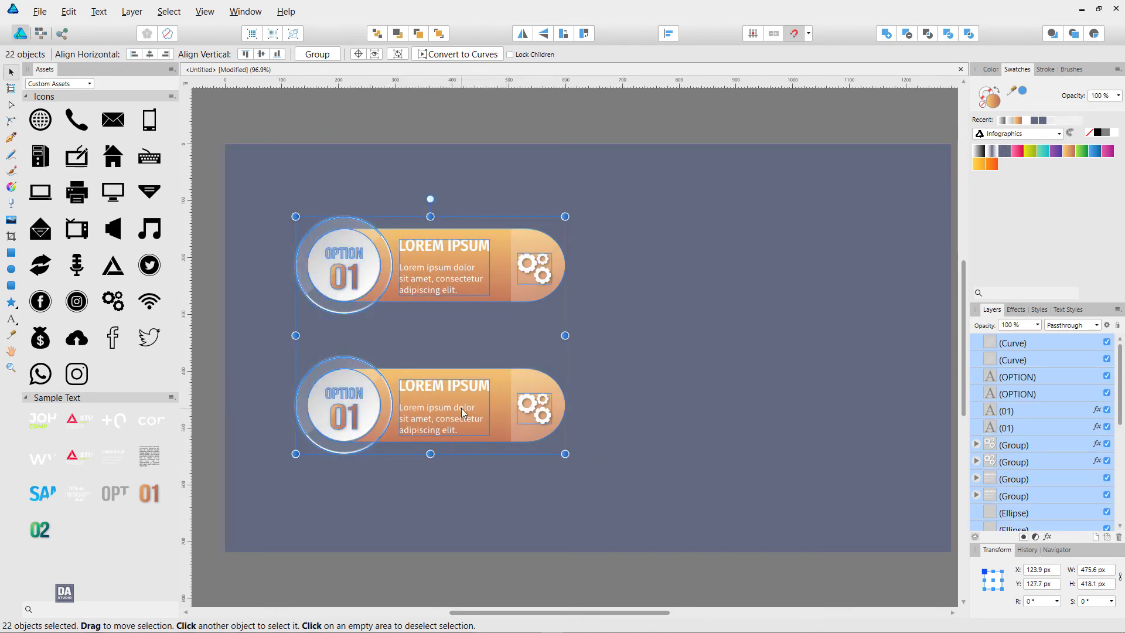
drag(462, 408, 764, 378)
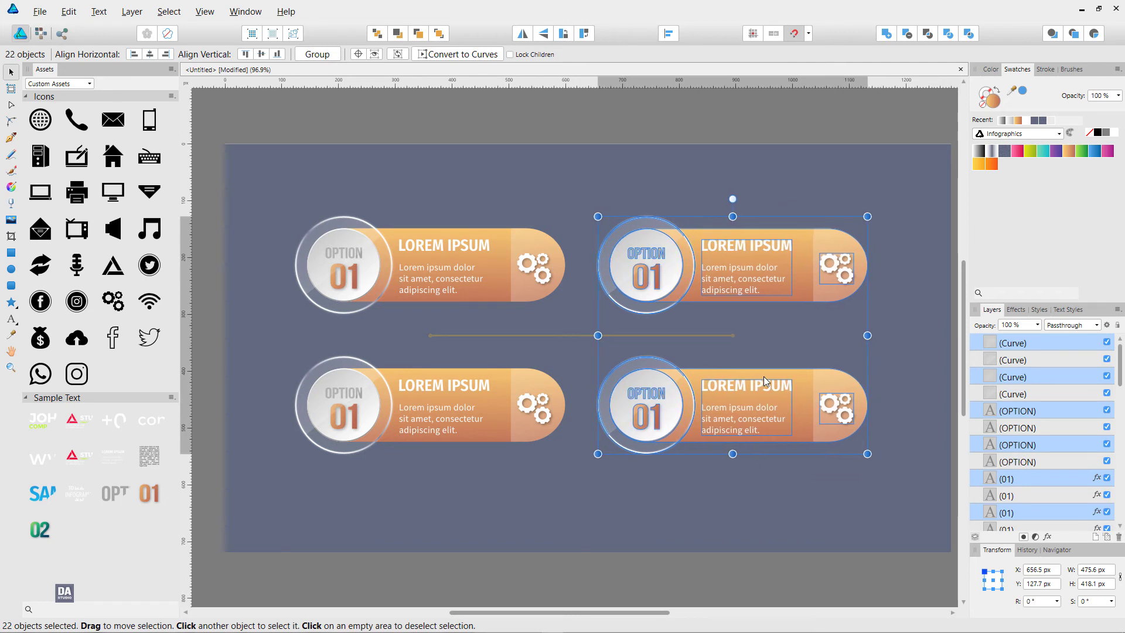
drag(694, 494, 646, 483)
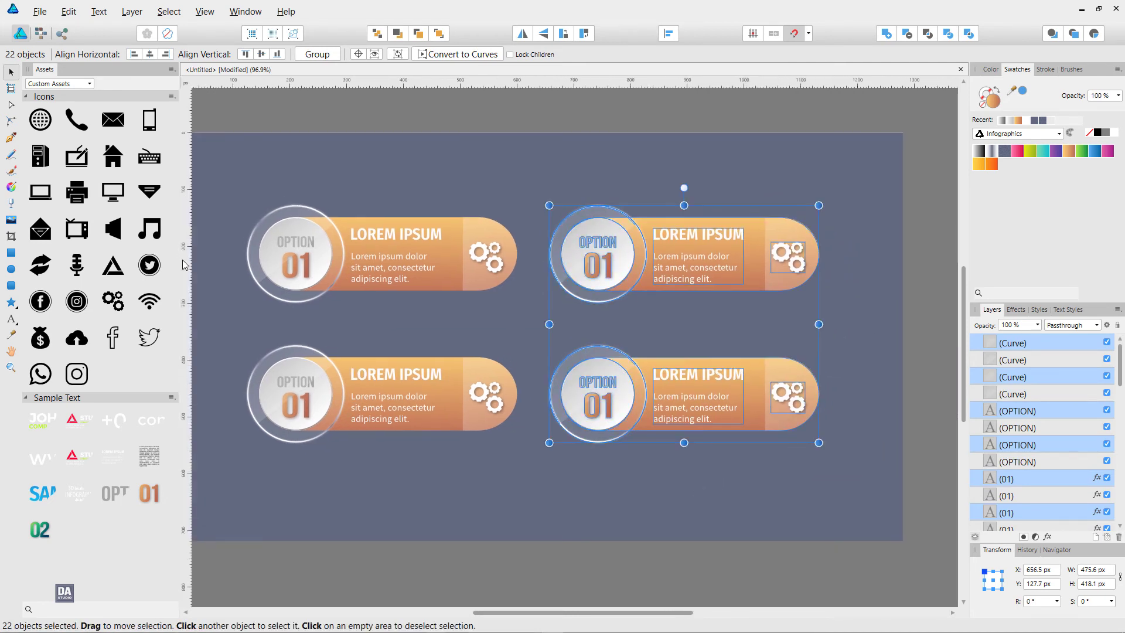
click(455, 164)
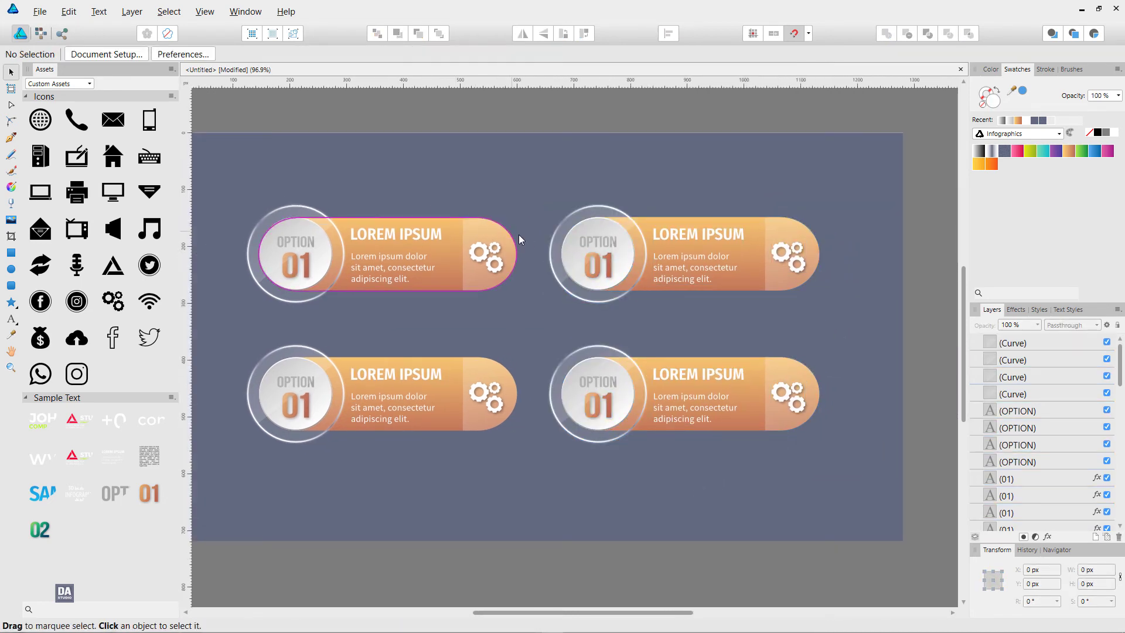
Step: Recolour the top-right banner and its number blue
click(757, 258)
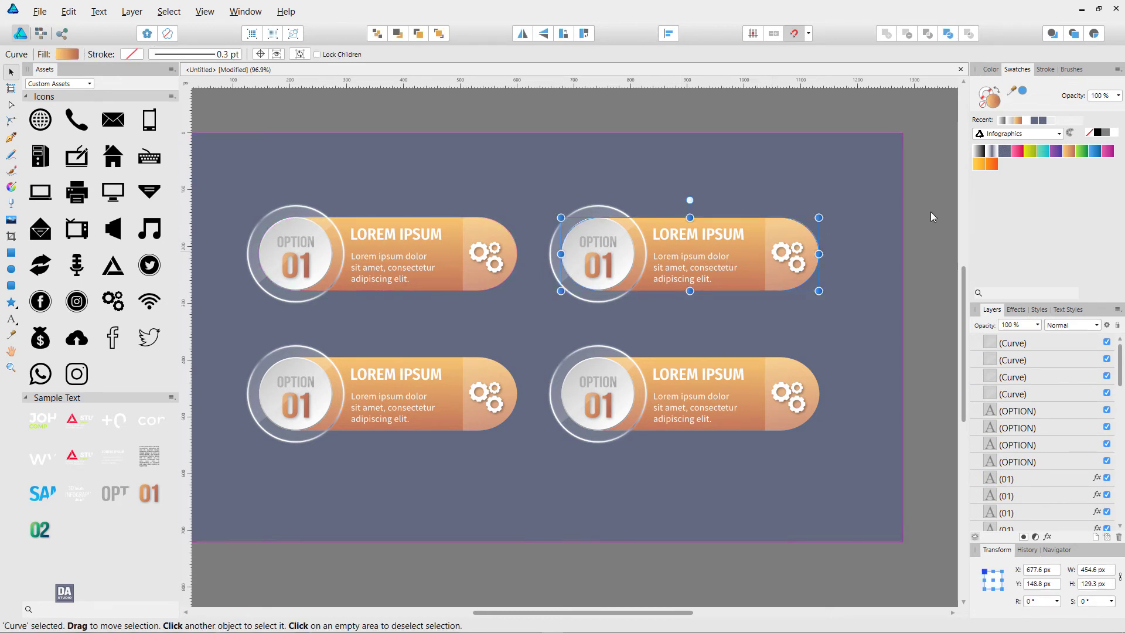
click(1094, 151)
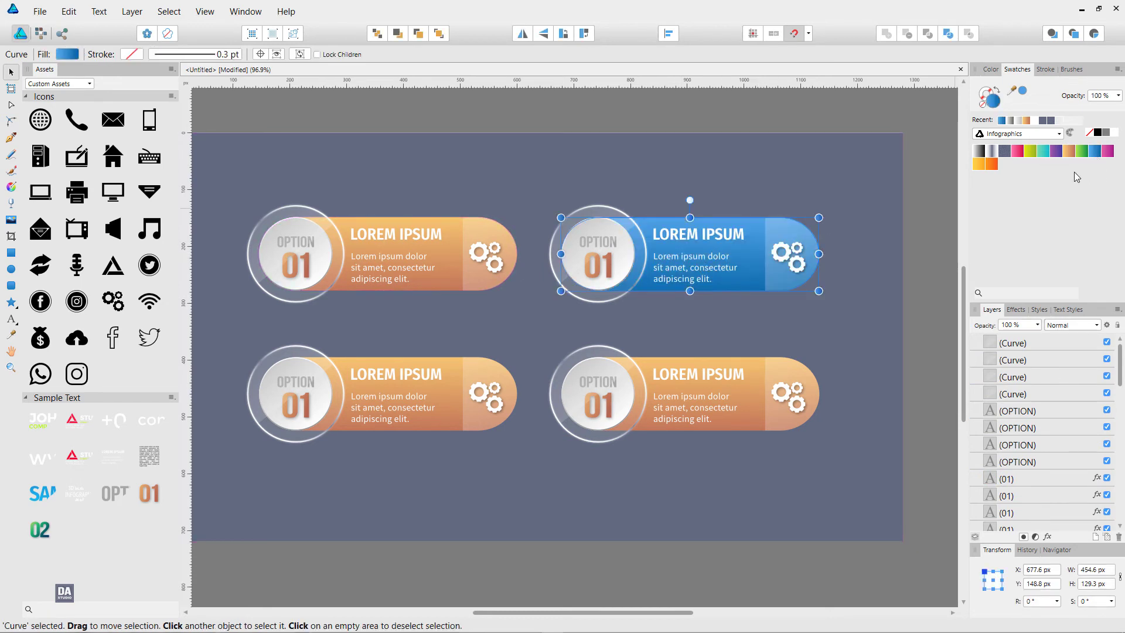
click(924, 291)
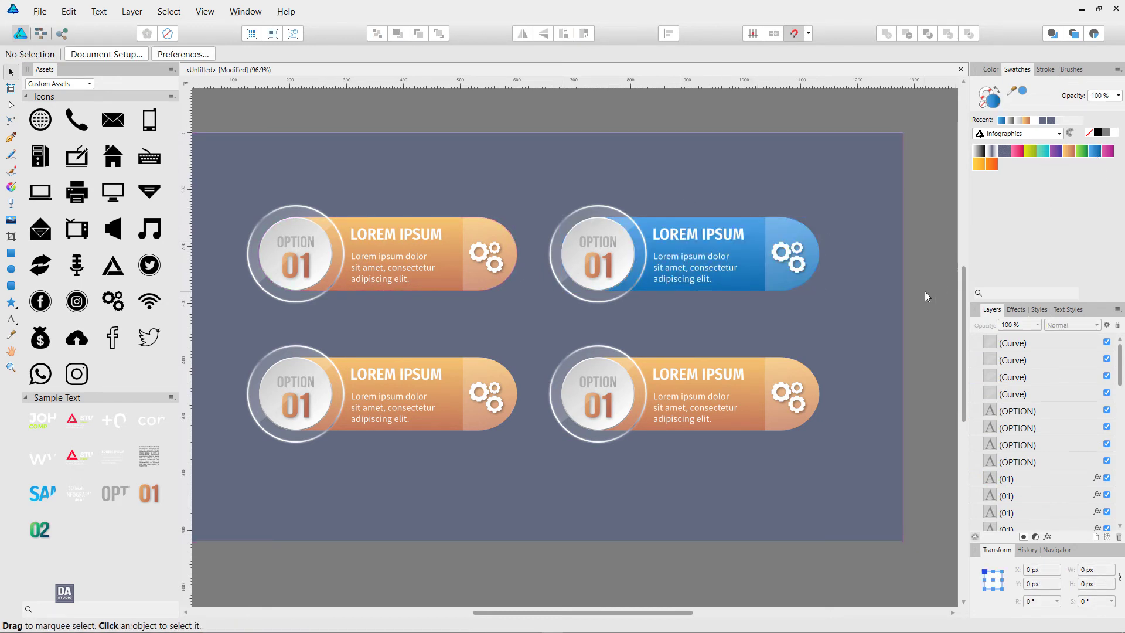
click(597, 274)
click(1003, 122)
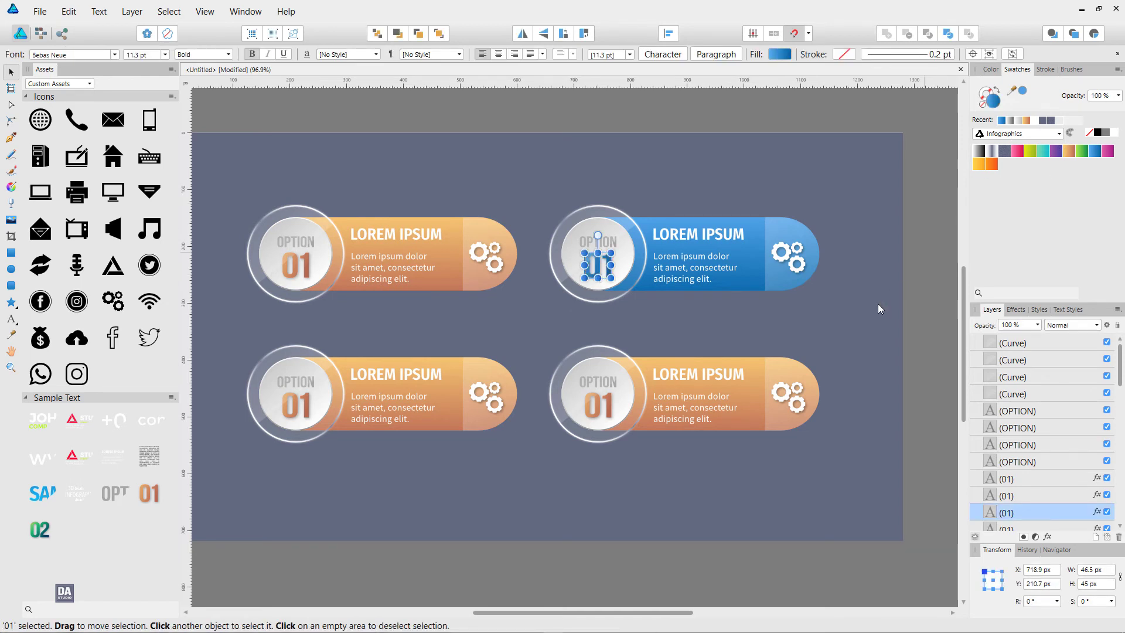
click(643, 359)
Step: Recolour the bottom-left banner and its number green
click(458, 380)
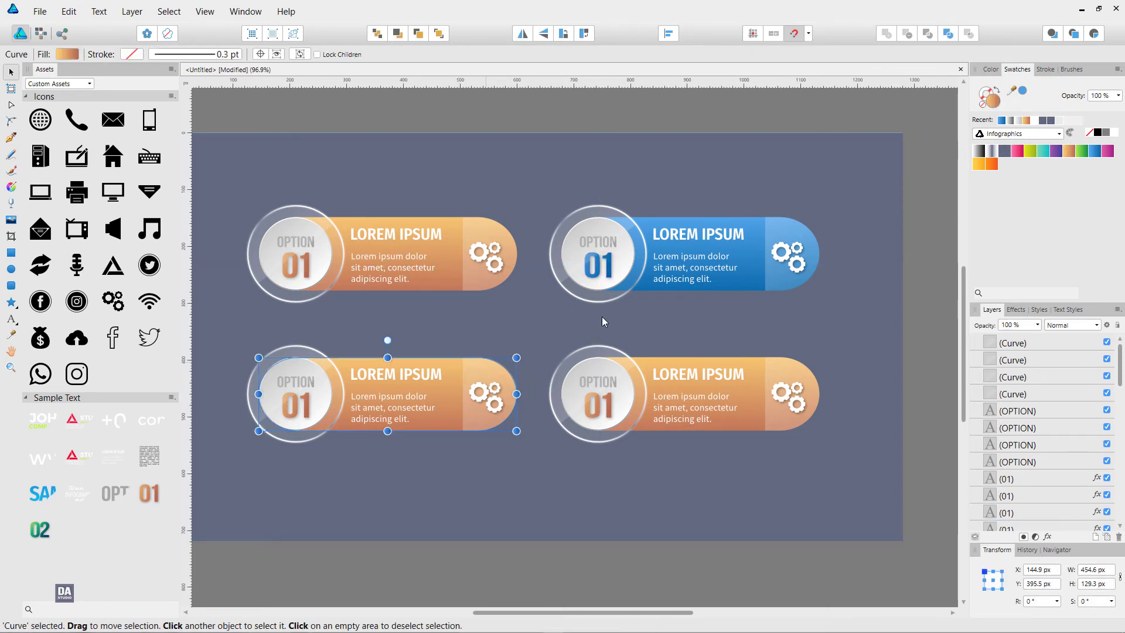
click(1082, 155)
click(295, 404)
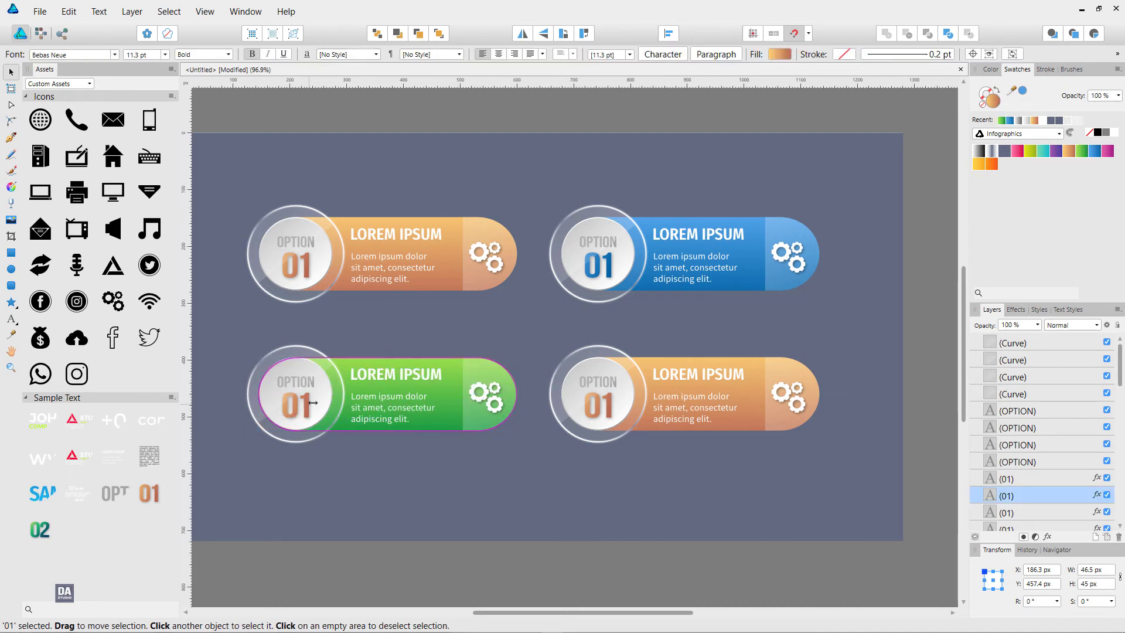
click(1080, 154)
click(837, 361)
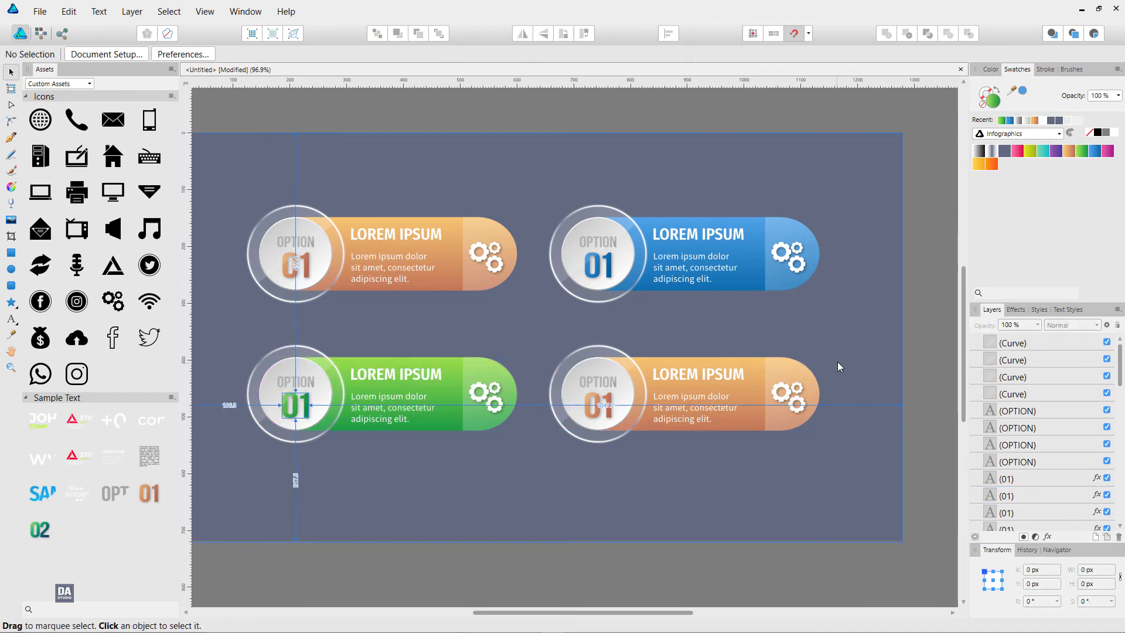
click(760, 381)
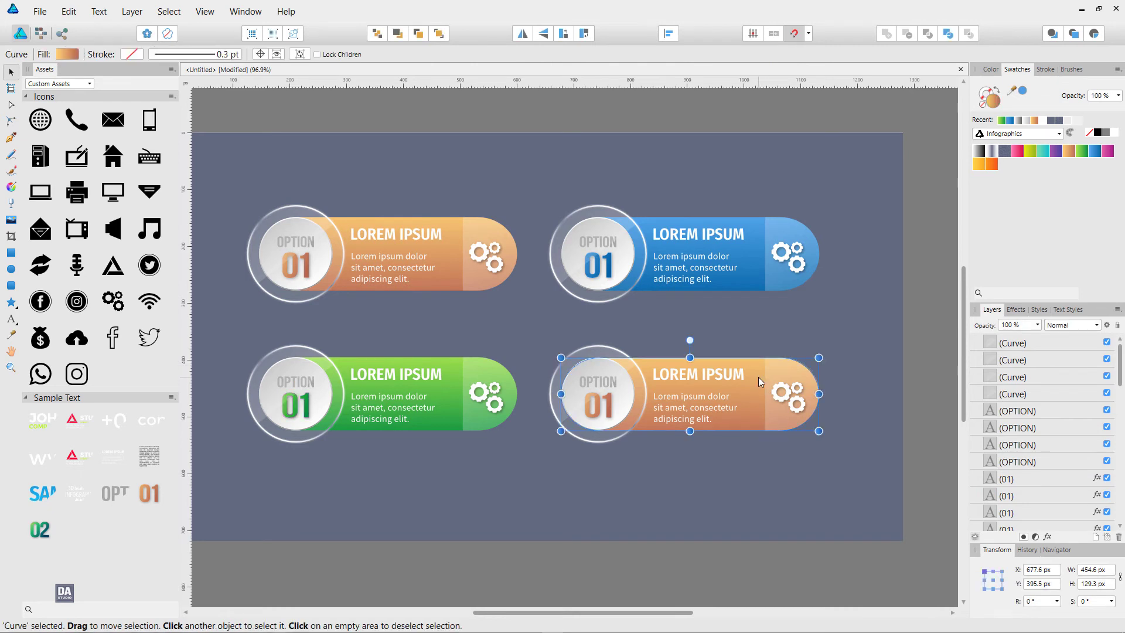
Step: Make the bottom-right banner and its number pink
click(1017, 151)
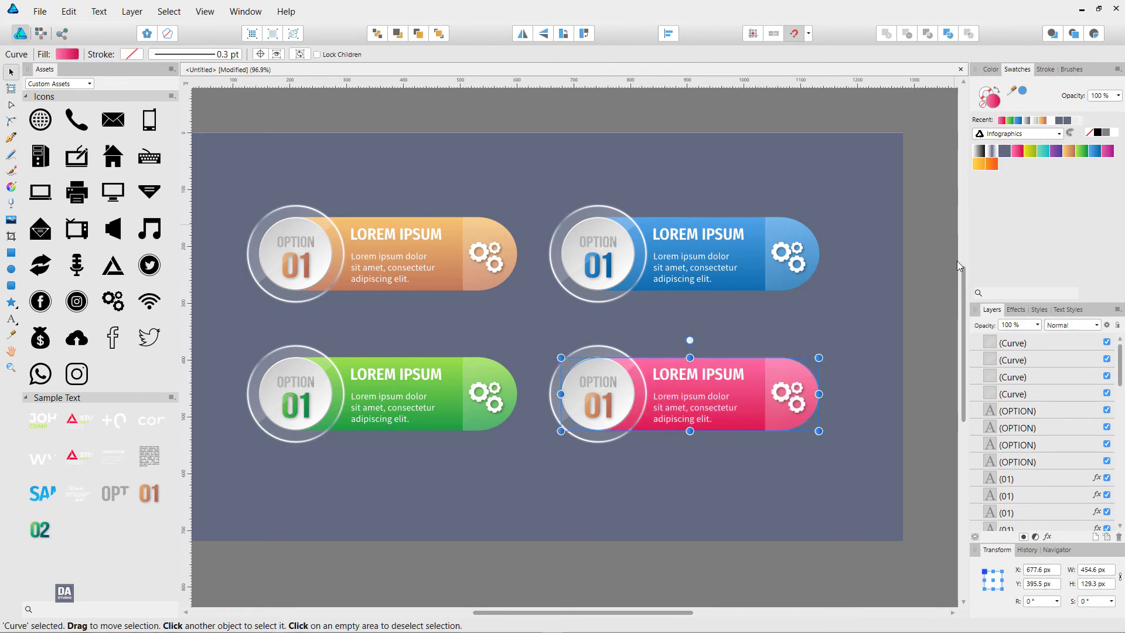
click(607, 407)
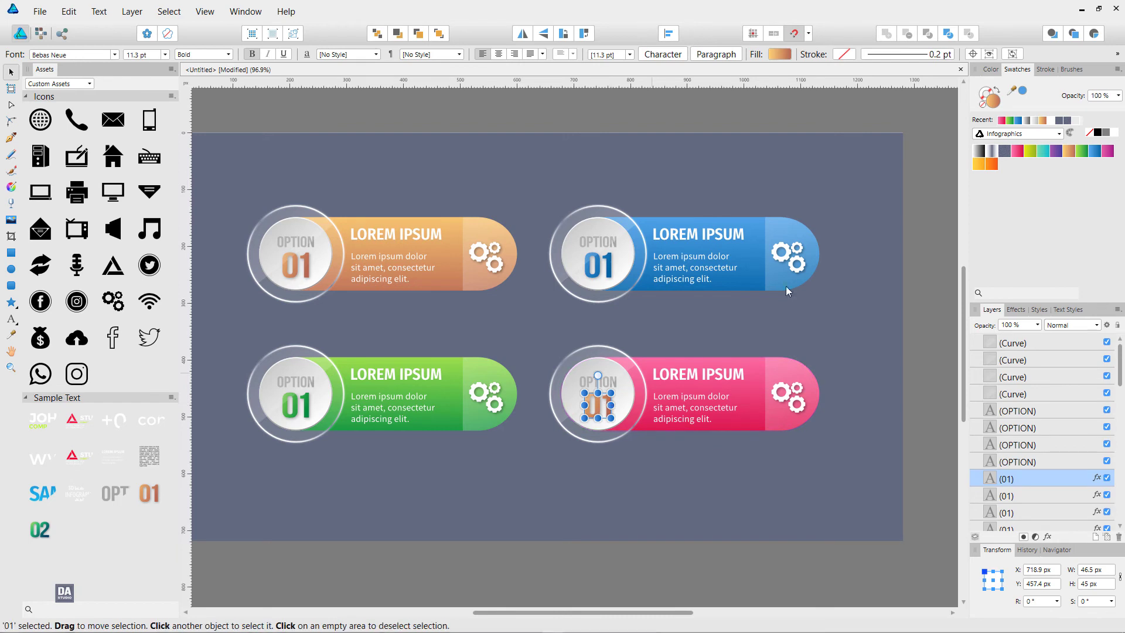
click(1017, 152)
click(905, 346)
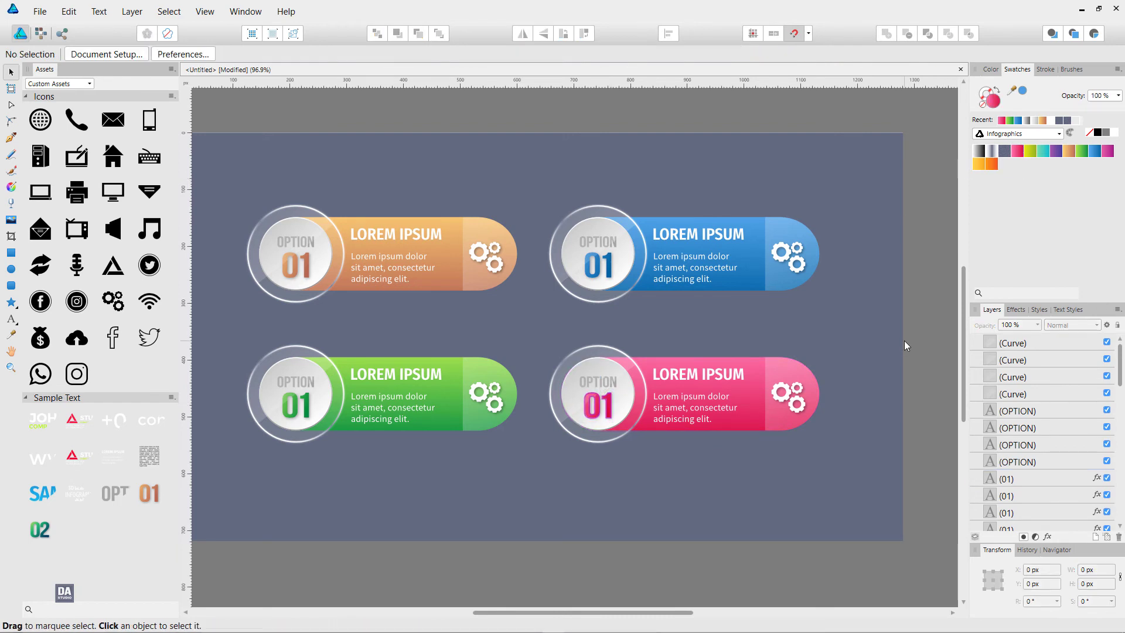
Step: Change the blue, green and pink badge numbers to 02, 03 and 04
click(607, 274)
double_click(606, 270)
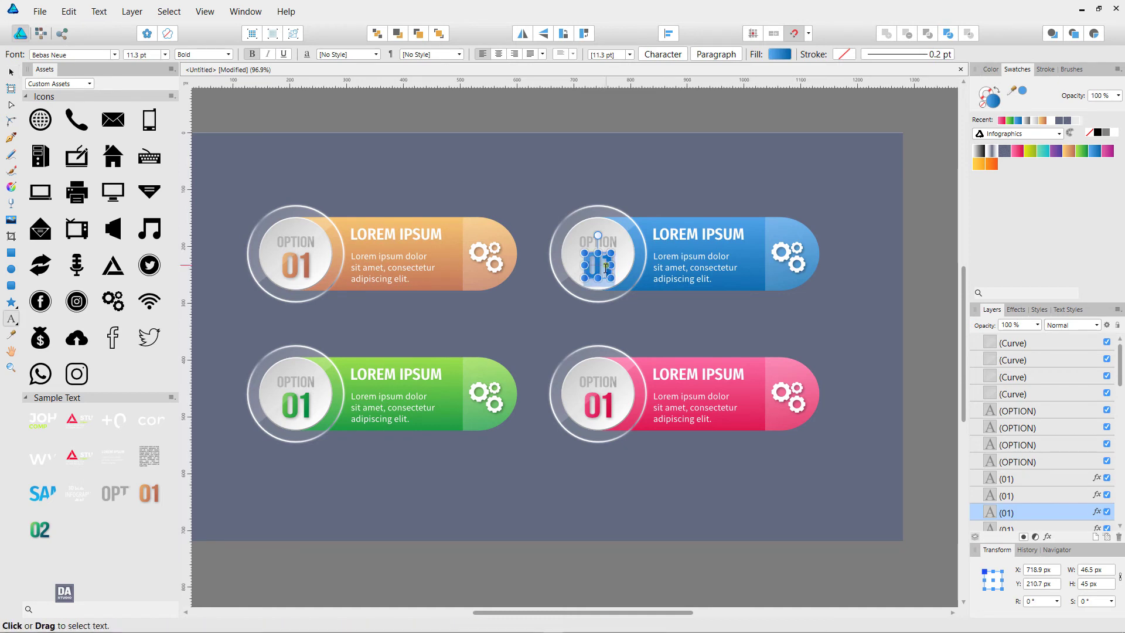
drag(606, 268, 623, 273)
text(02)
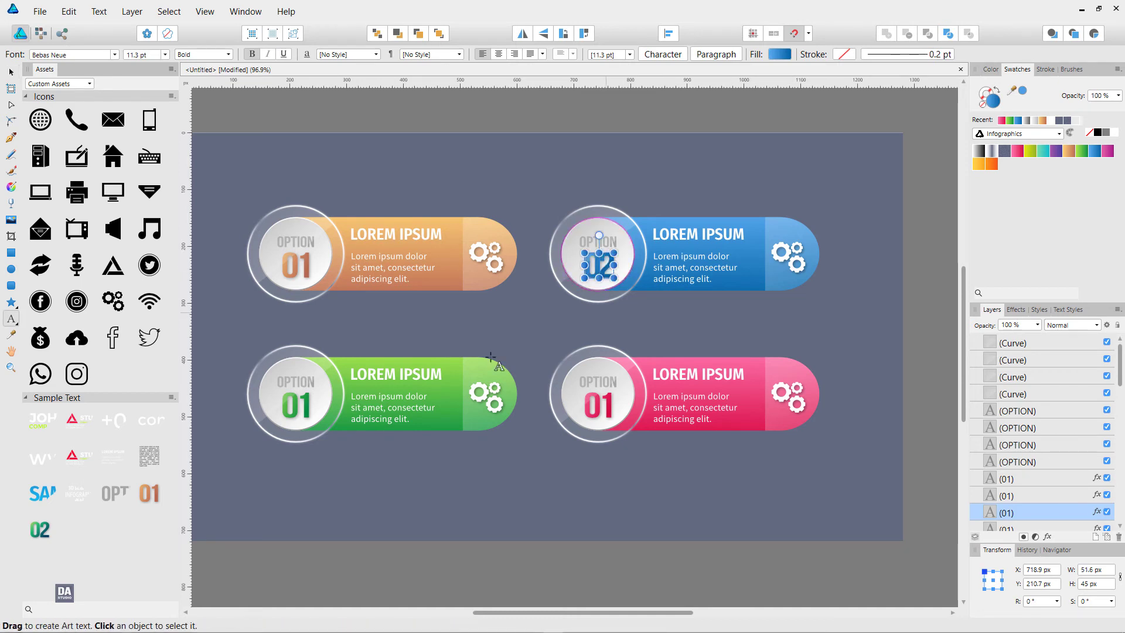
click(301, 405)
text(03)
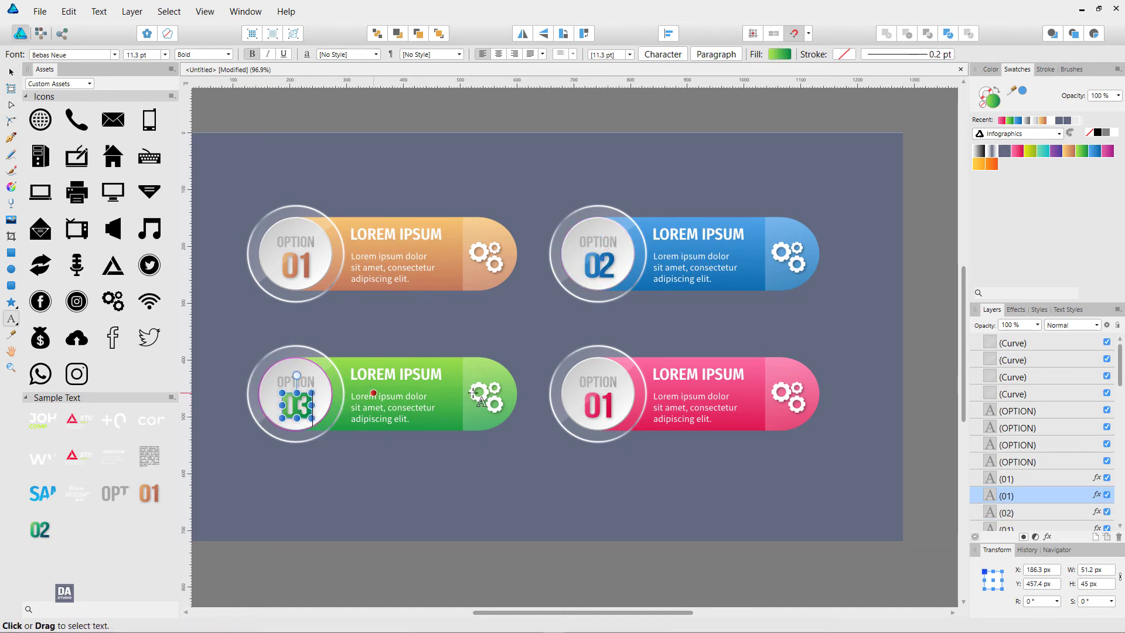
double_click(605, 408)
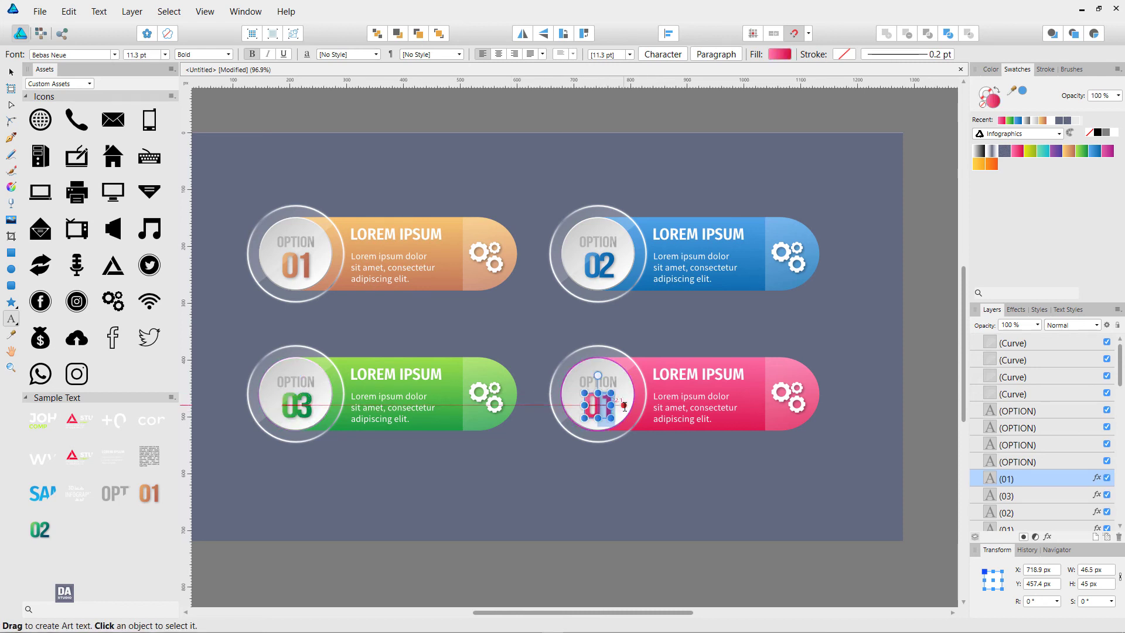
text(04)
click(11, 75)
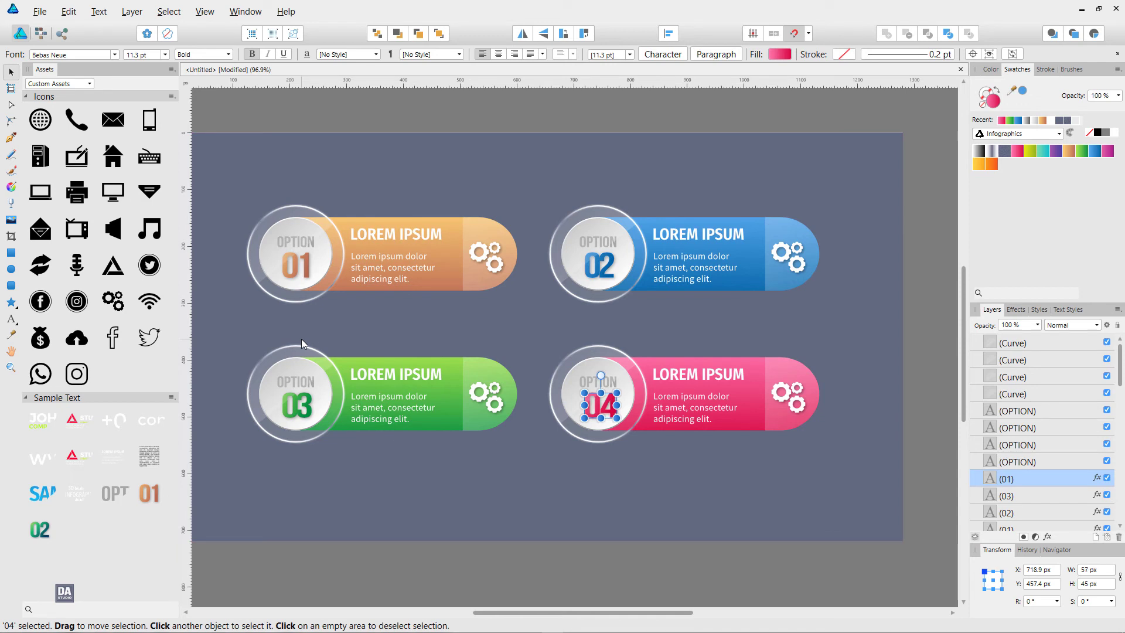
Step: Nudge the 04, 03 and 02 numbers left to centre them in their circles
key(Left)
key(Left)
key(Left)
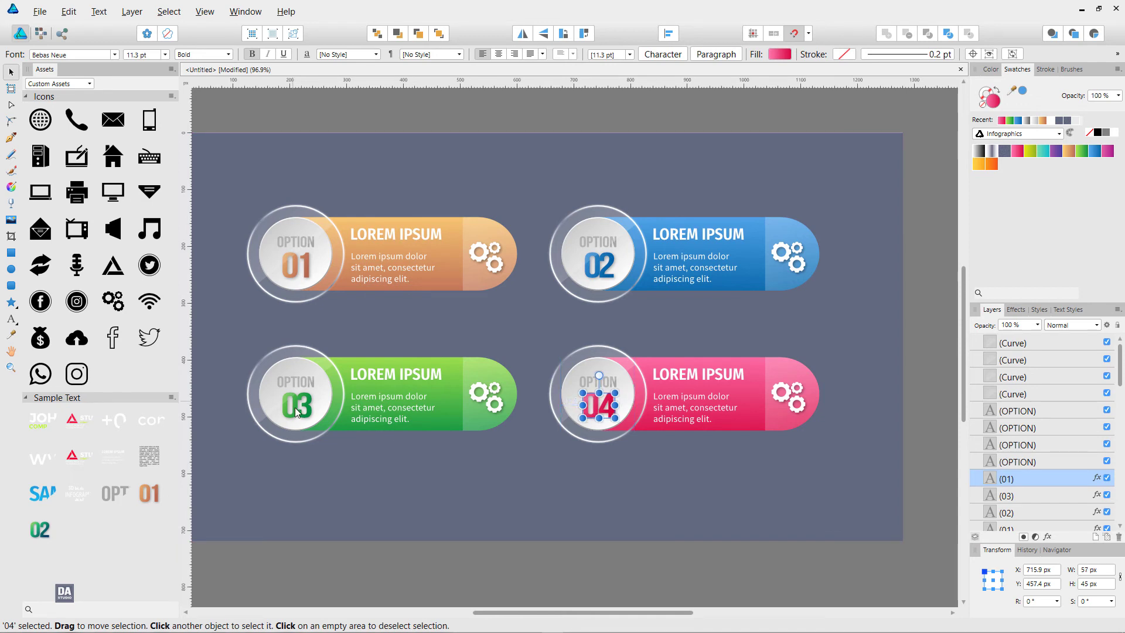
click(296, 412)
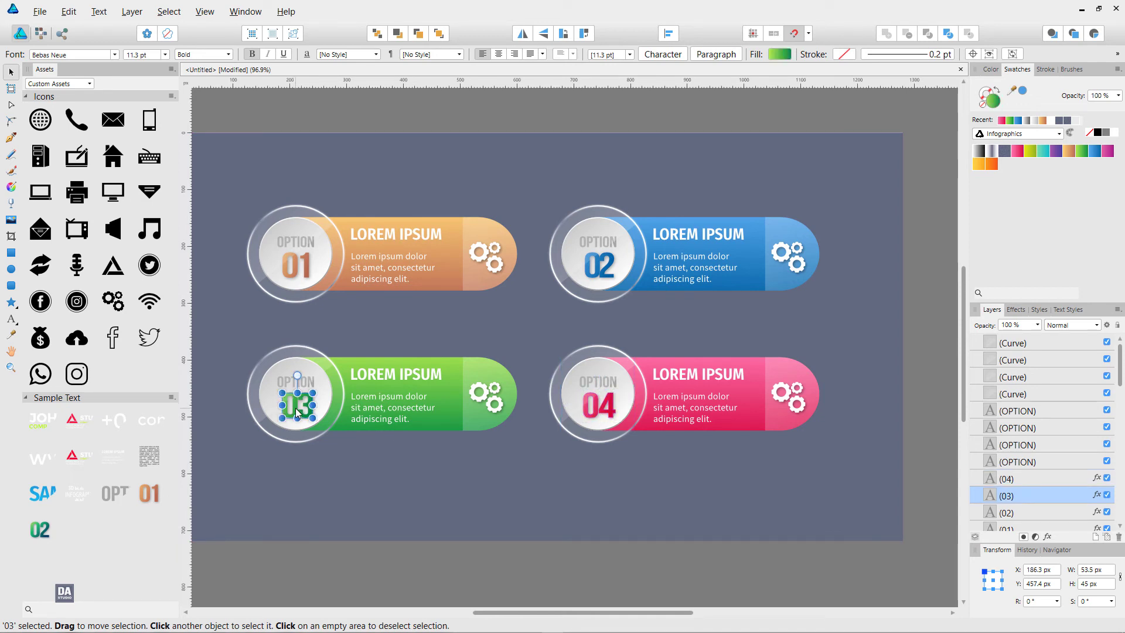
key(Left)
key(Left)
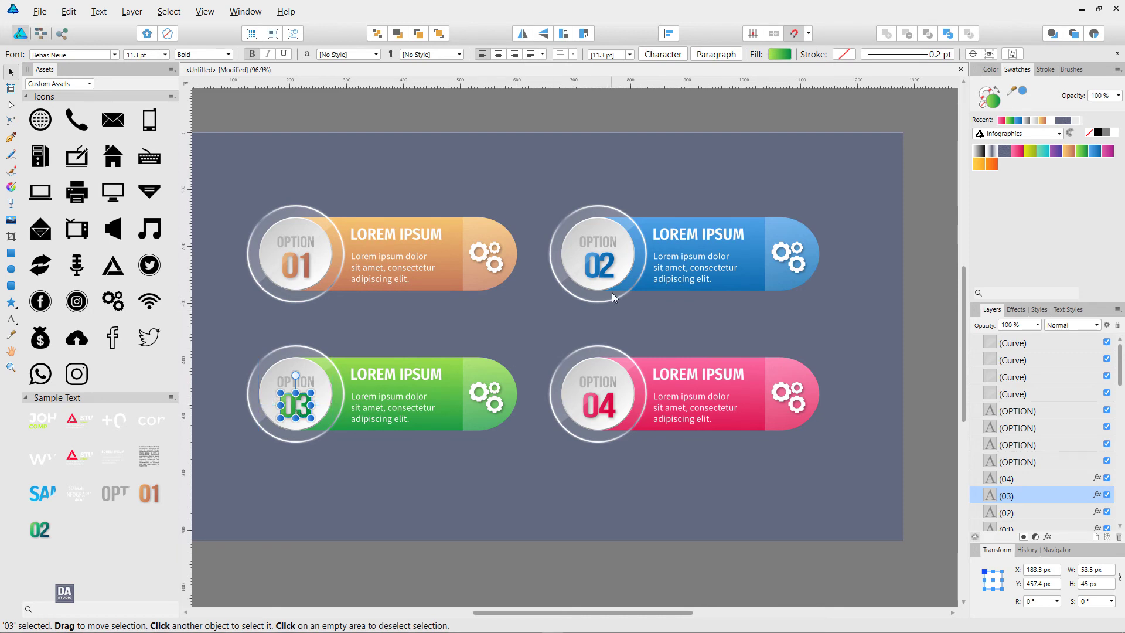
click(609, 279)
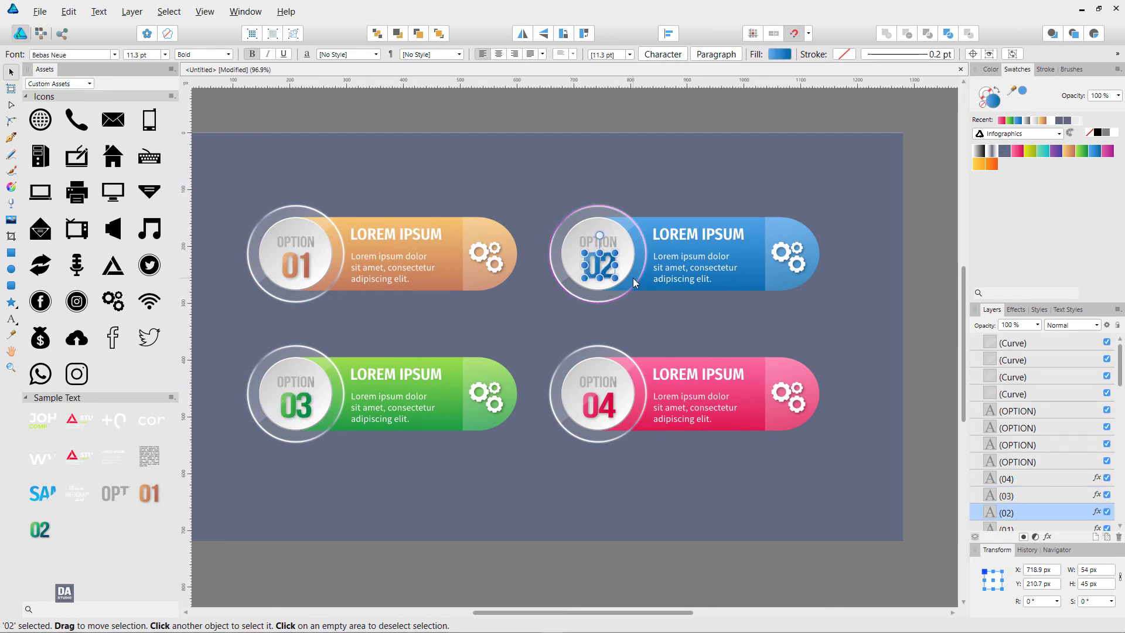
key(Left)
key(Left)
key(Left)
key(Left)
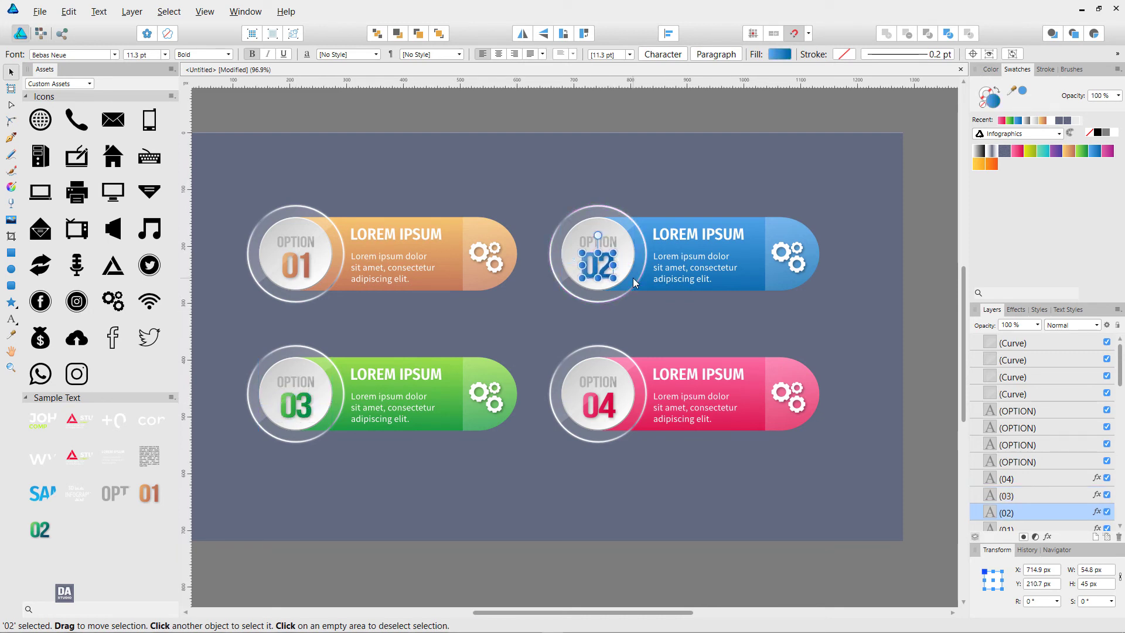
click(817, 322)
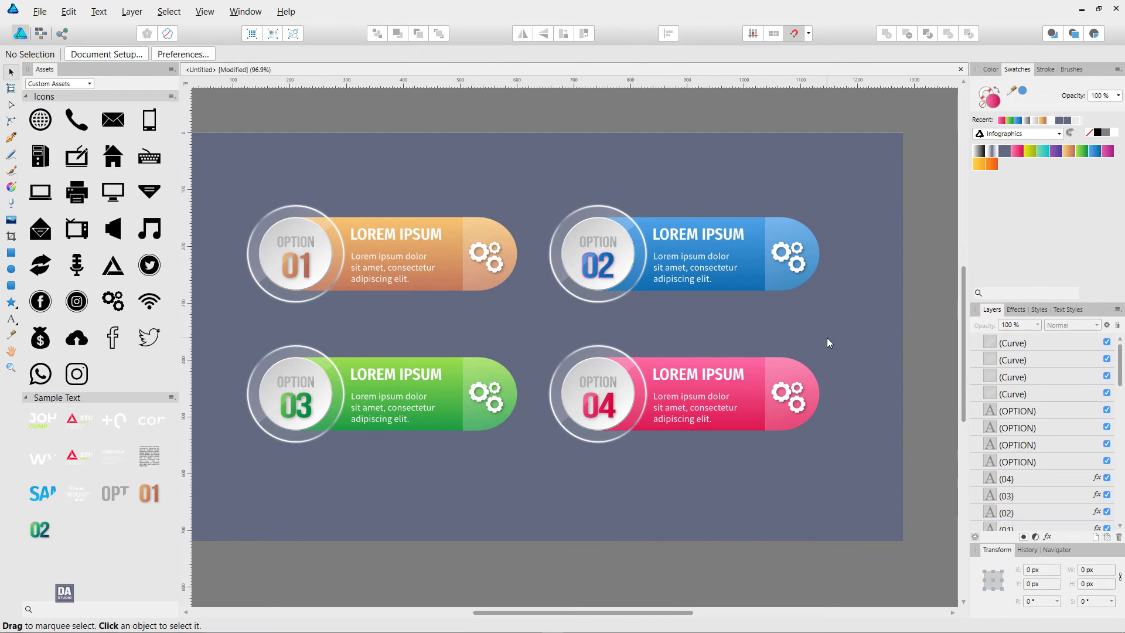
Step: Delete the gear icons from the green, pink and blue cards
scroll(500, 330, up, 1)
scroll(498, 325, up, 1)
scroll(608, 346, right, 3)
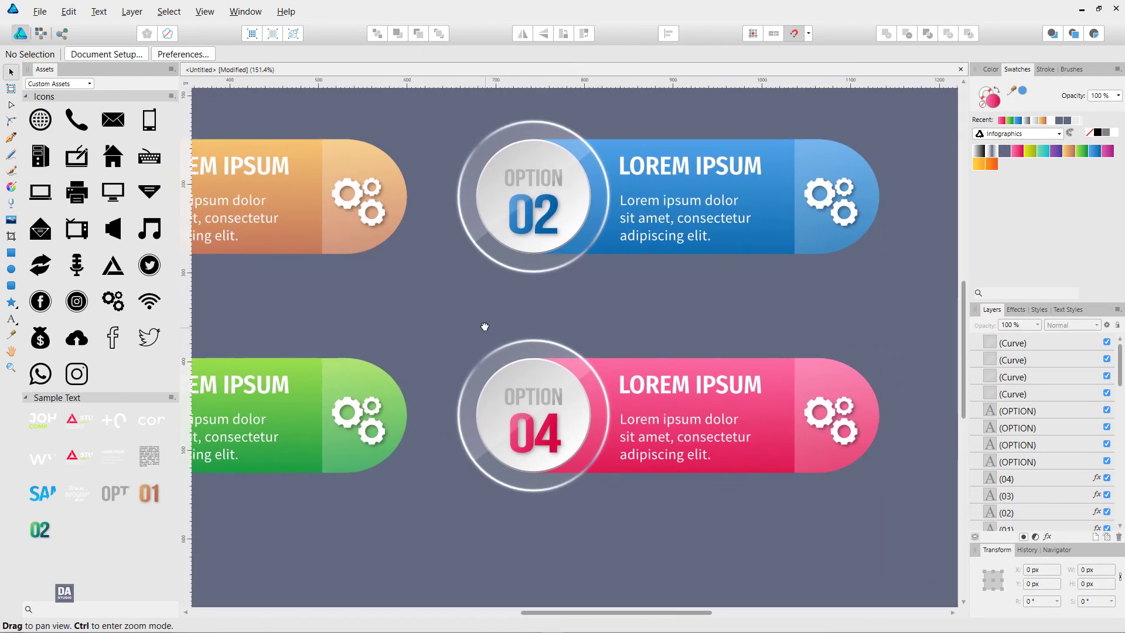
click(382, 420)
drag(381, 425, 854, 424)
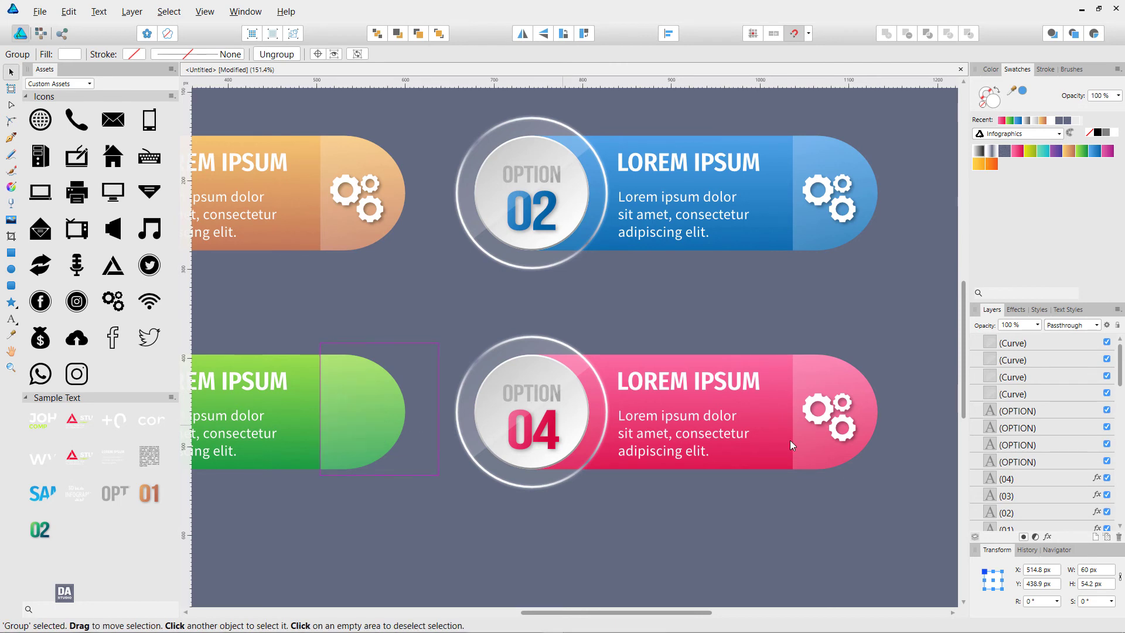
click(889, 181)
click(845, 210)
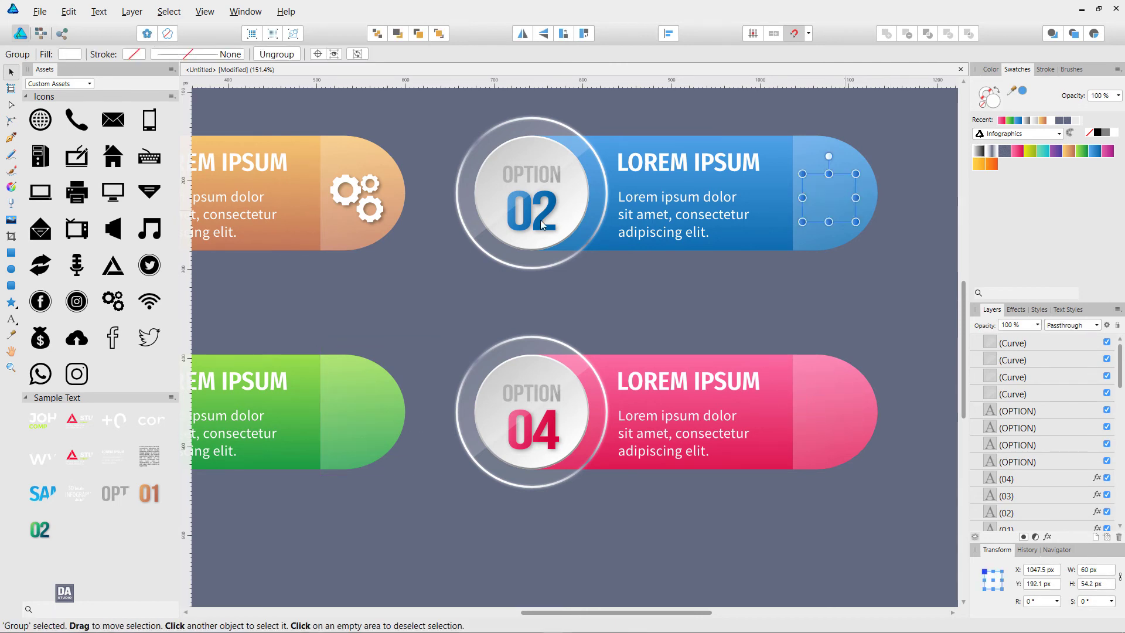
key(Delete)
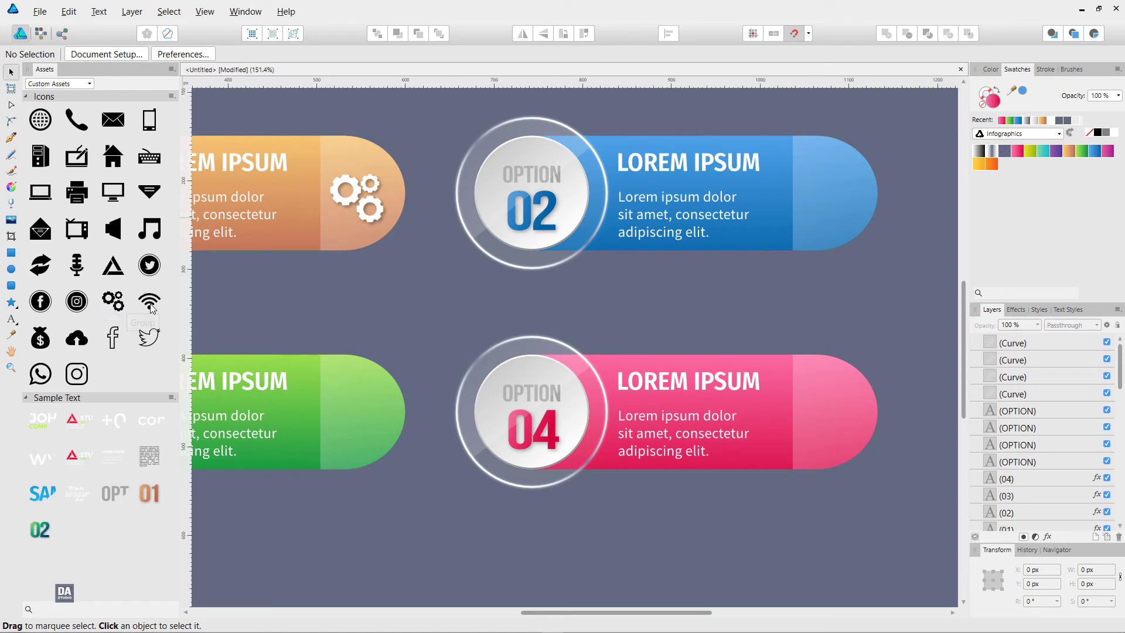
Step: Place microphone, envelope and phone icons from Assets on the green, blue and pink cards
drag(151, 308, 151, 314)
drag(77, 265, 355, 417)
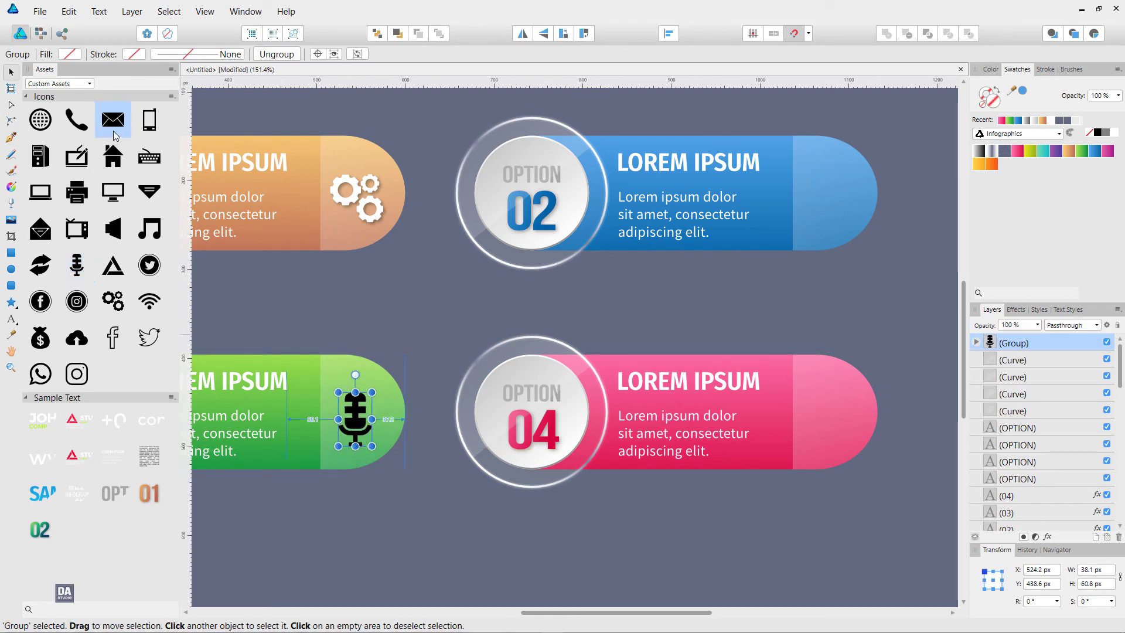
mouse_move(113, 119)
mouse_down()
mouse_move(846, 196)
mouse_move(834, 192)
mouse_up()
mouse_move(76, 120)
mouse_down()
mouse_move(838, 426)
mouse_move(833, 416)
mouse_move(846, 433)
mouse_up()
scroll(861, 443, up, 1)
scroll(897, 437, down, 2)
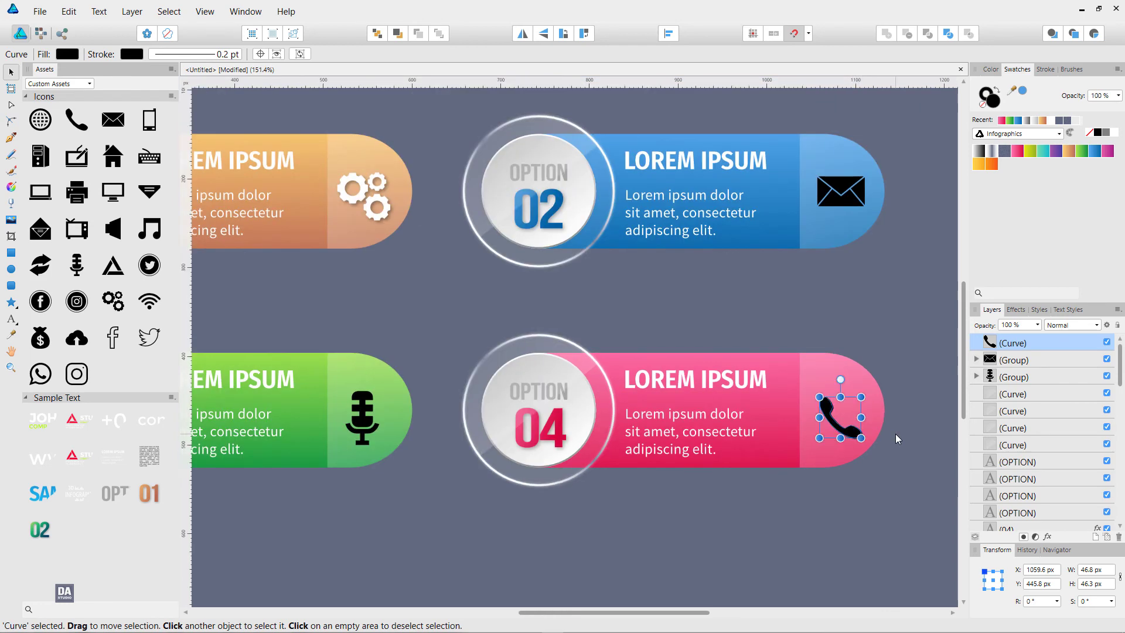
Step: Fill the new microphone, envelope and phone icons with white
shift+click(372, 412)
shift+click(830, 201)
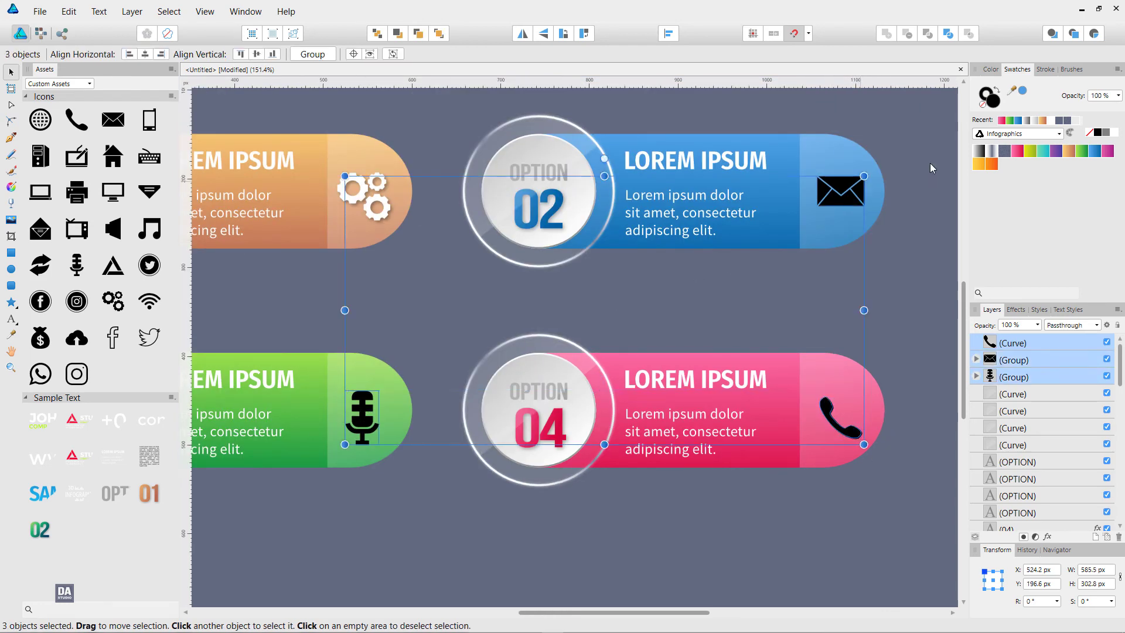
click(1105, 132)
click(934, 276)
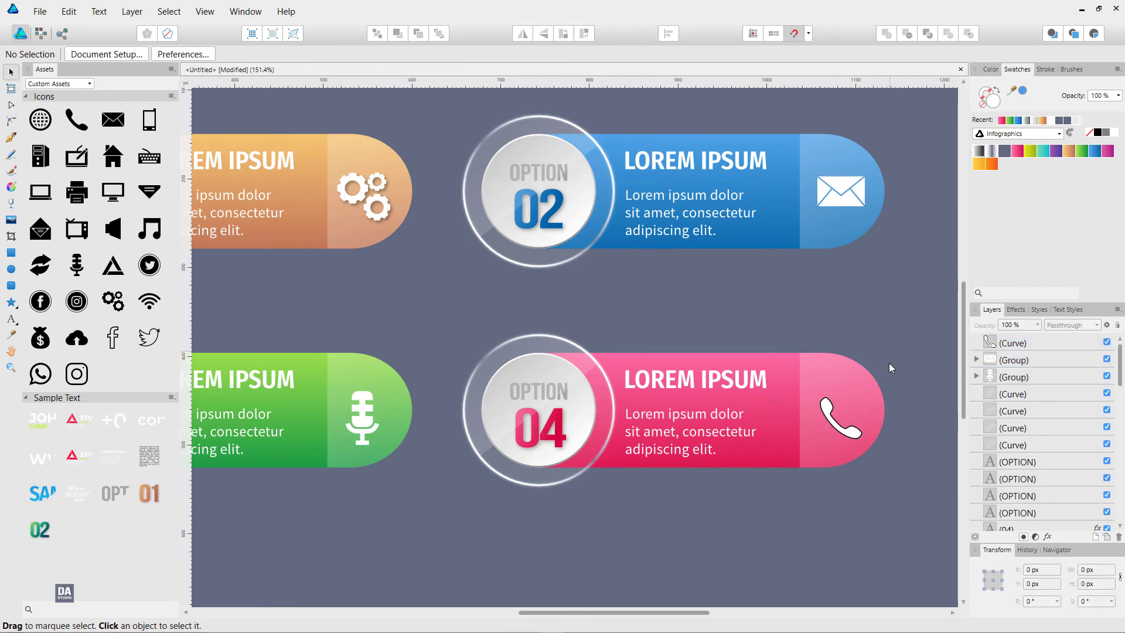
Step: Select the envelope, phone and microphone icons together
click(855, 430)
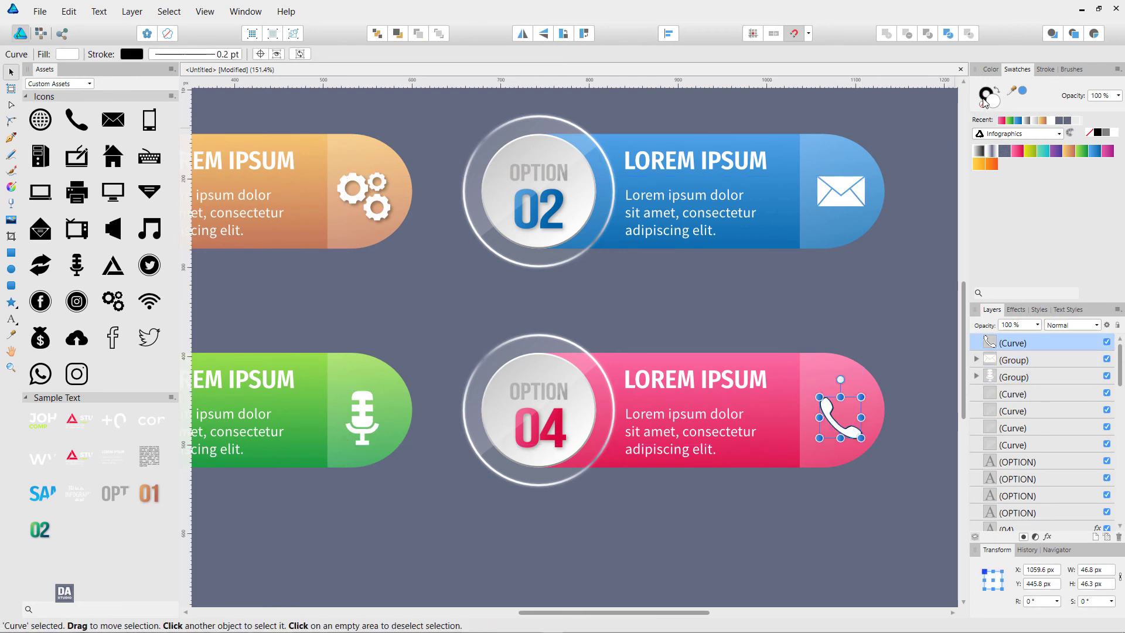
click(910, 275)
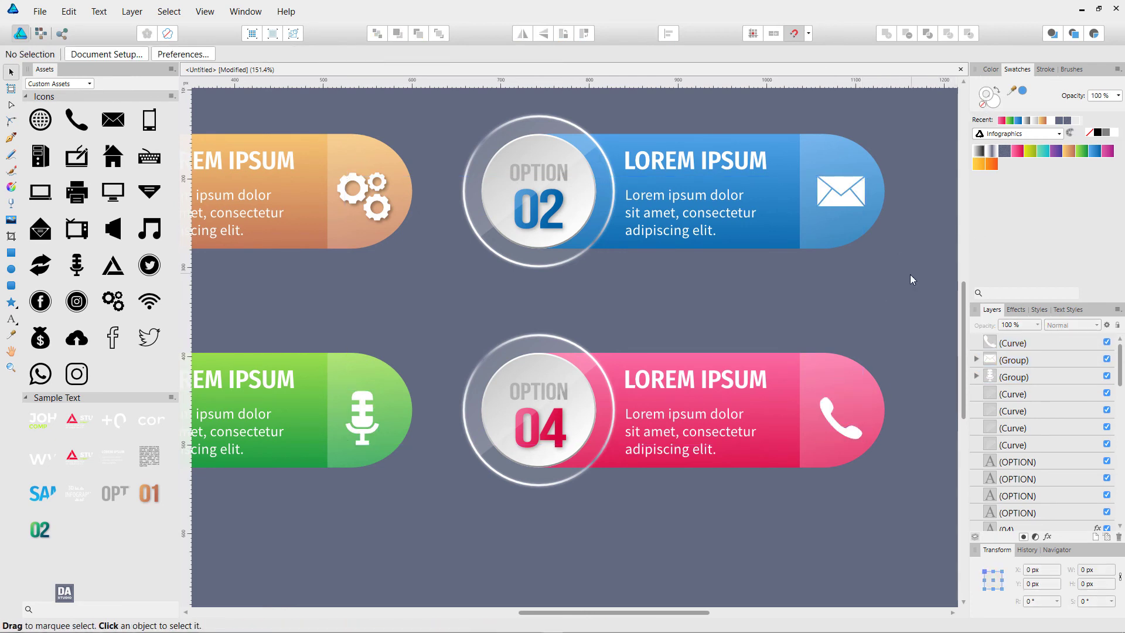
click(835, 417)
click(834, 202)
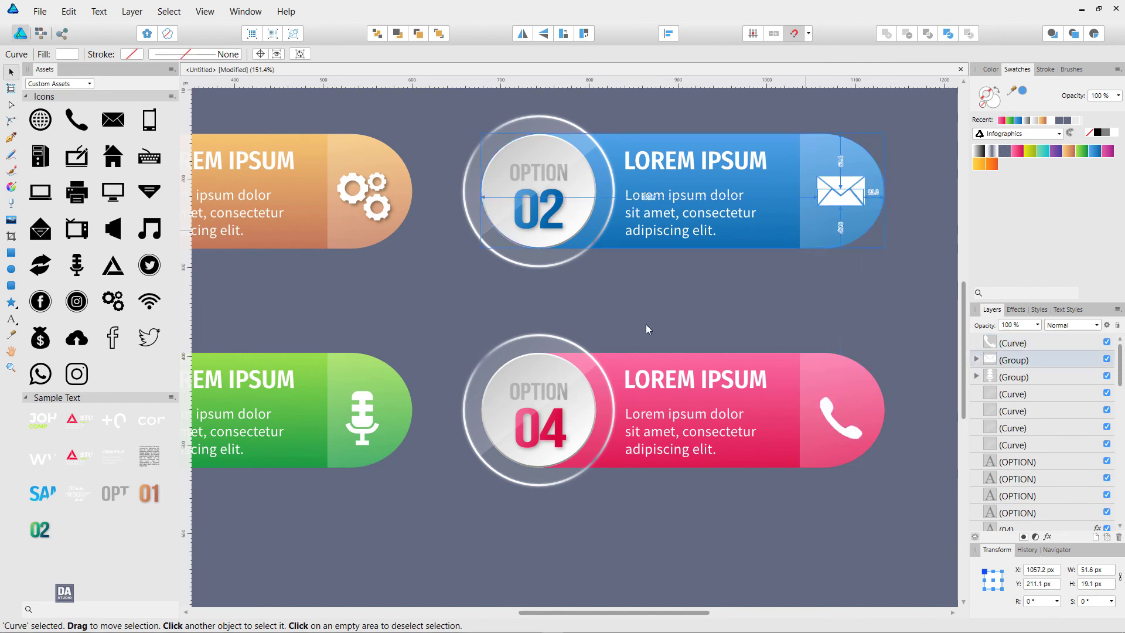
click(734, 289)
click(836, 206)
shift+click(821, 400)
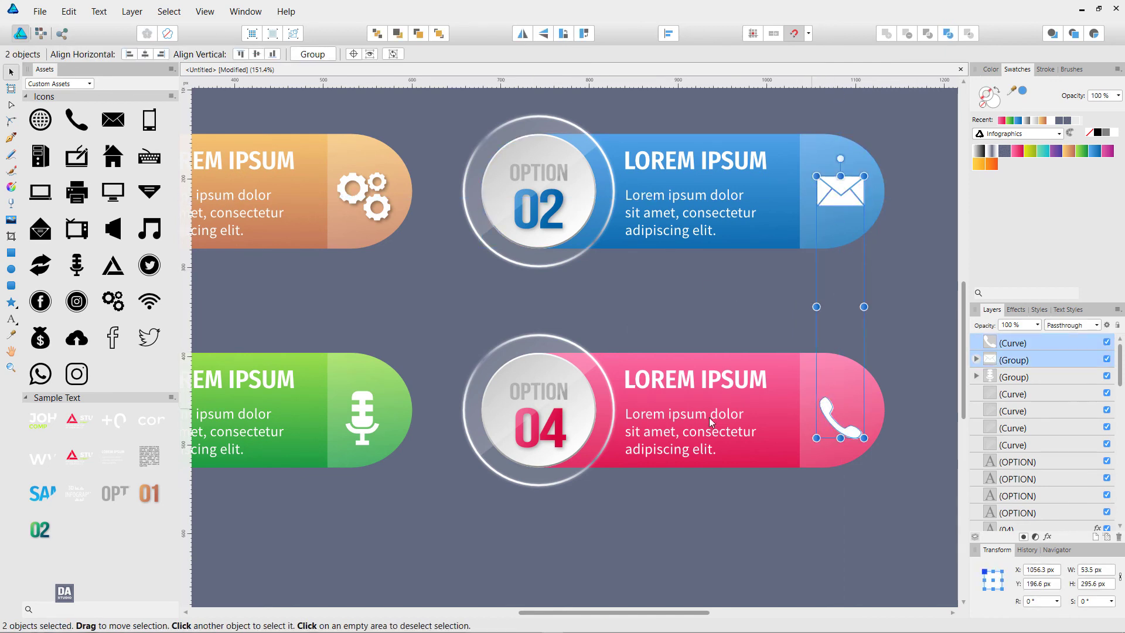
shift+click(362, 414)
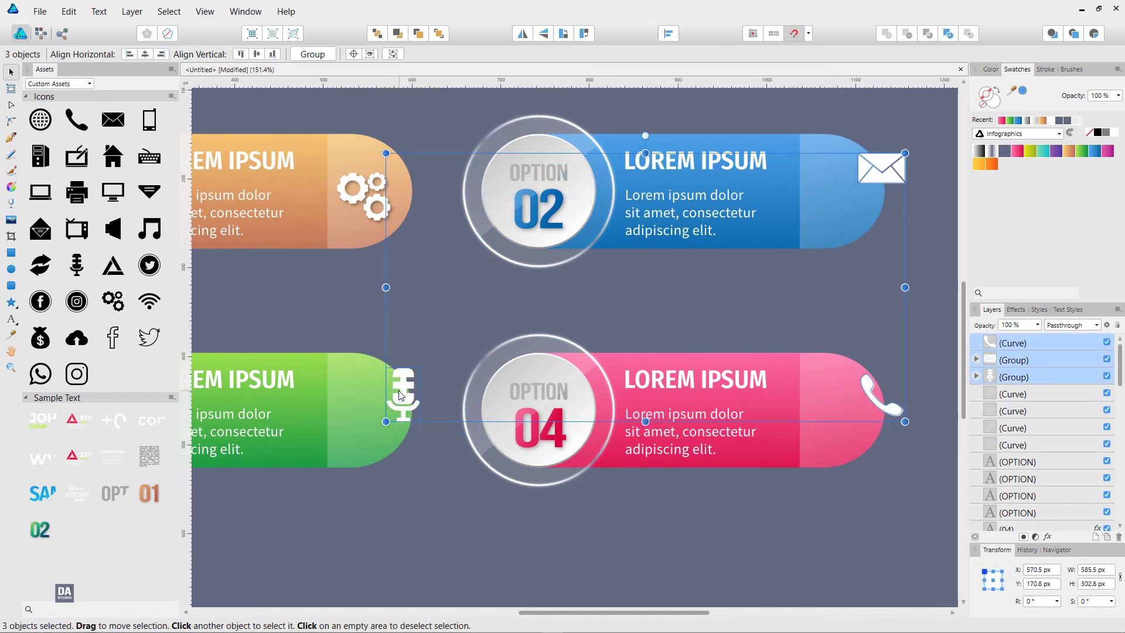
Step: Add an outer shadow to the three icons: 5.5 px radius, 3.4 px offset, 38% opacity
click(1047, 536)
click(769, 148)
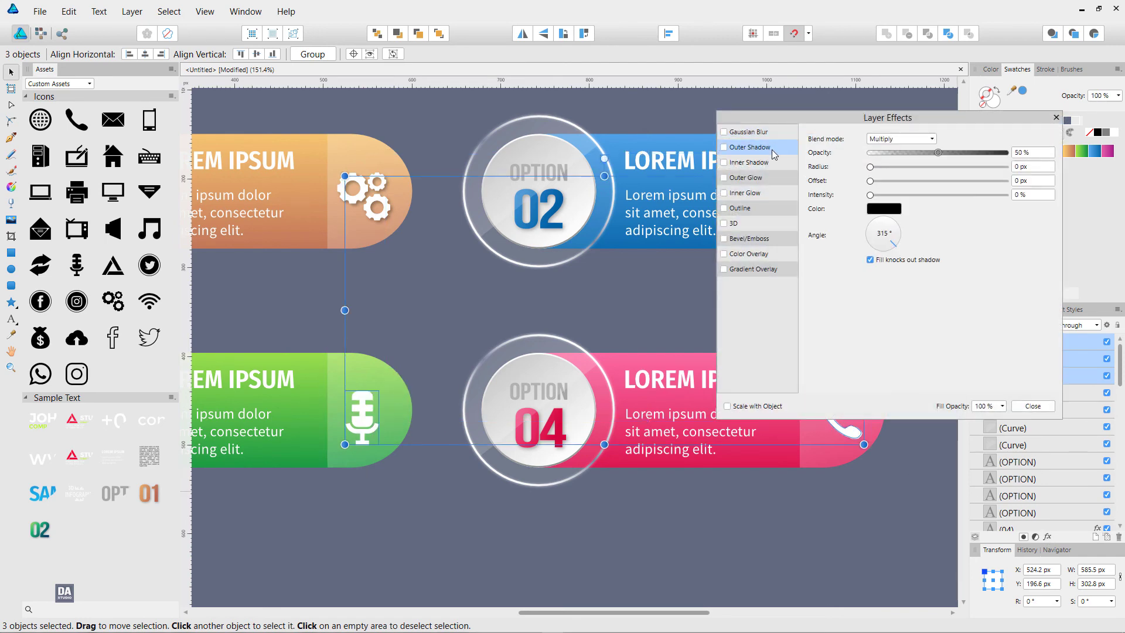
mouse_move(871, 167)
mouse_down()
mouse_move(914, 167)
mouse_move(908, 182)
mouse_move(934, 154)
mouse_move(909, 181)
mouse_up()
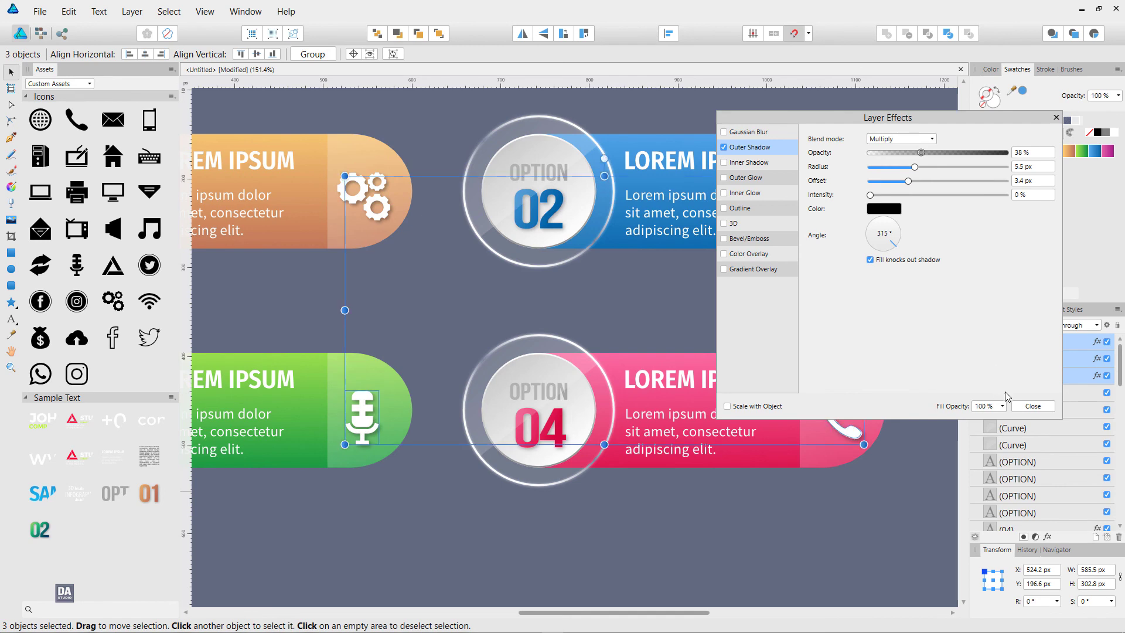
key(Return)
click(933, 376)
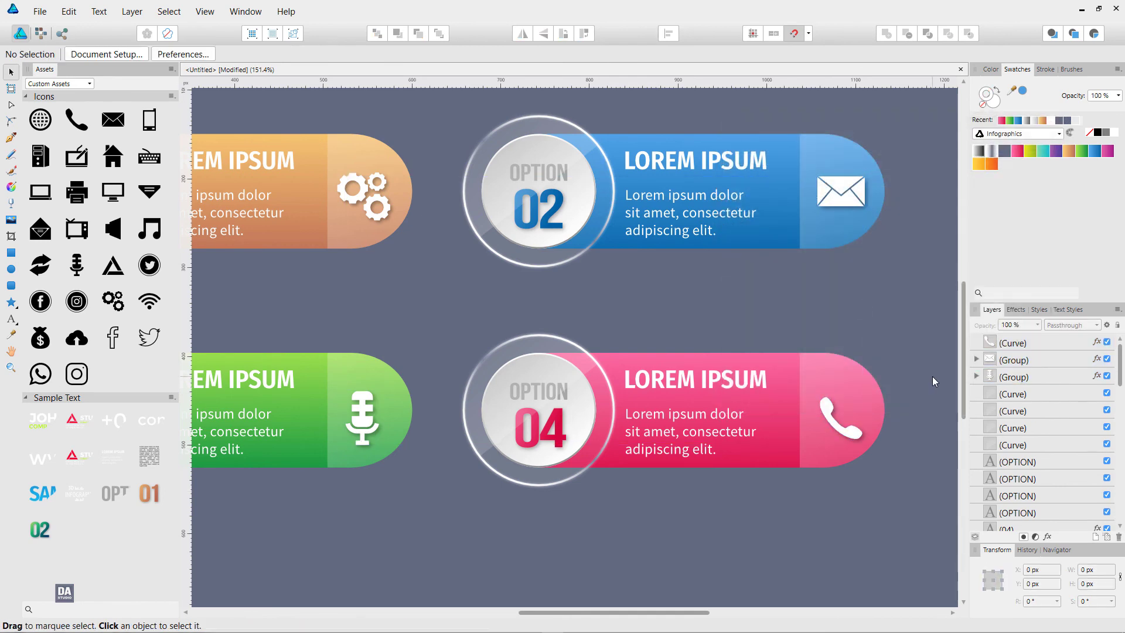
Step: Group the objects of the Option 01 and Option 02 banners separately
key(ctrl+0)
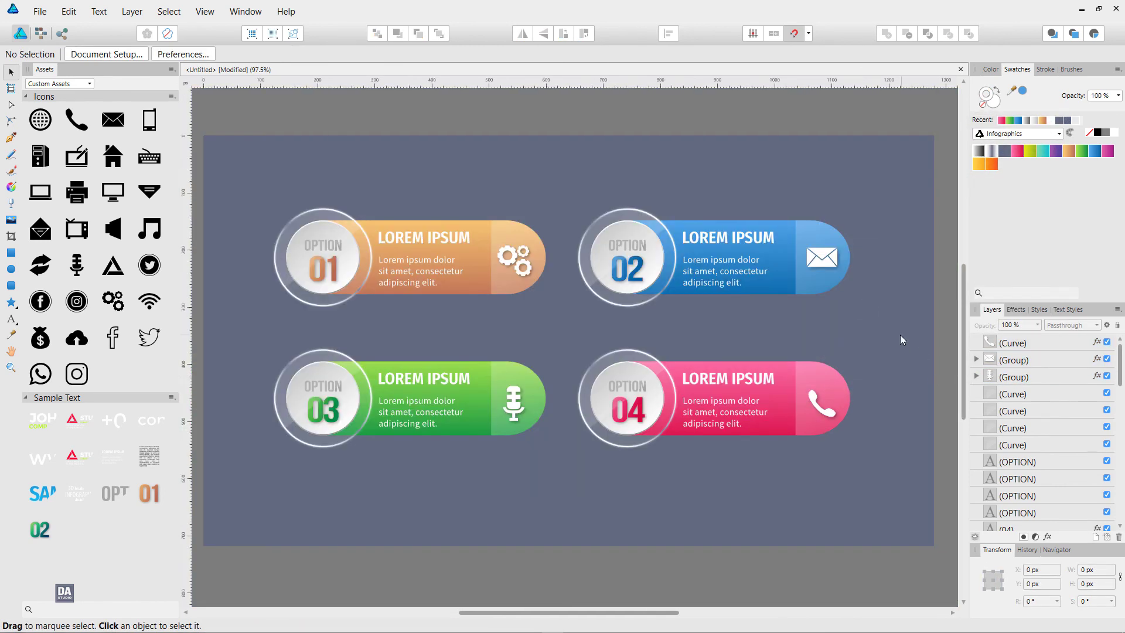
drag(262, 196, 554, 332)
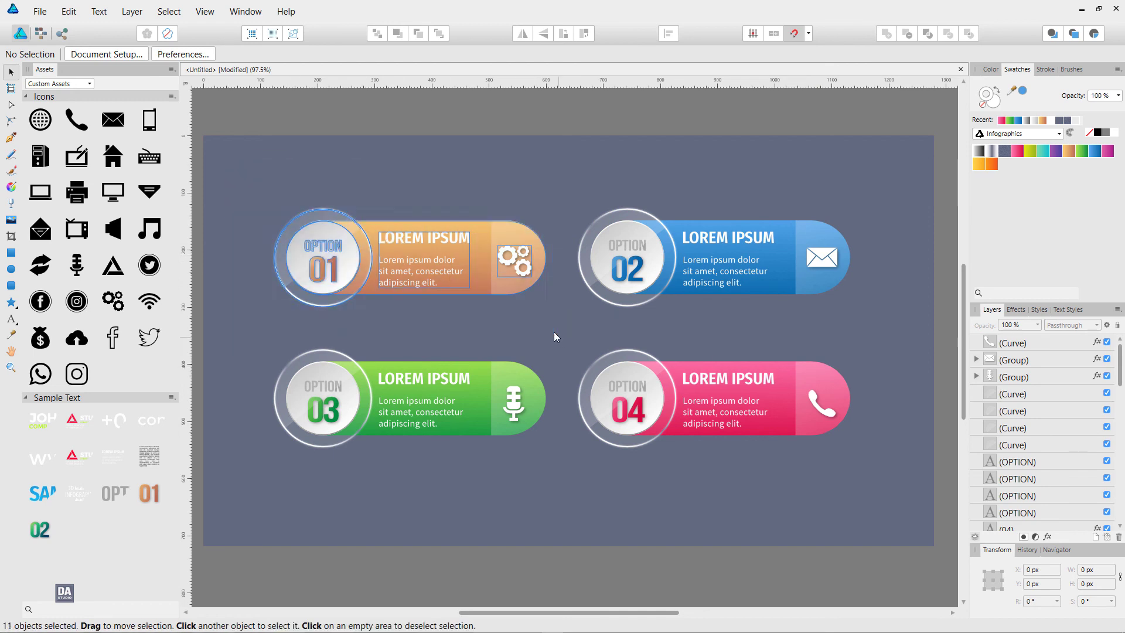
right_click(342, 288)
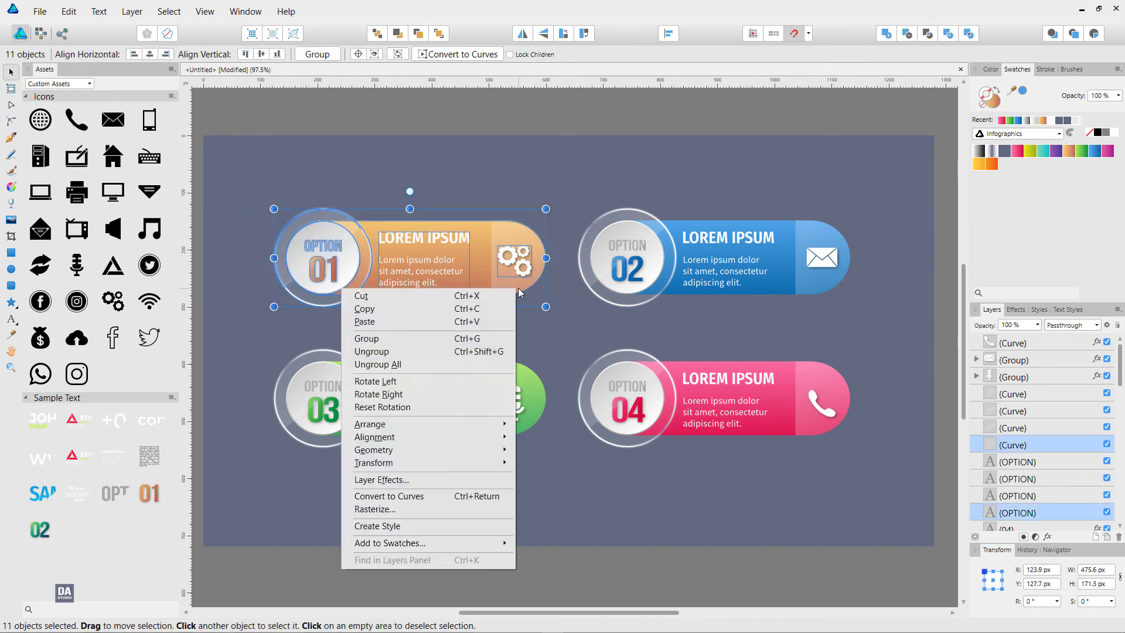
click(431, 339)
drag(553, 176, 849, 340)
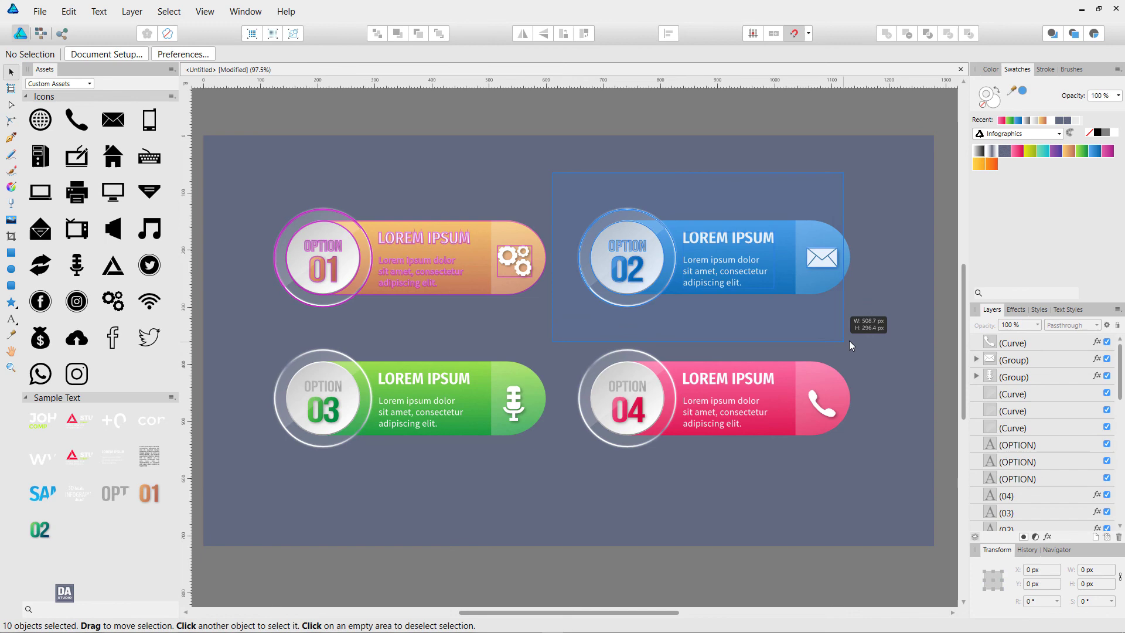
right_click(794, 283)
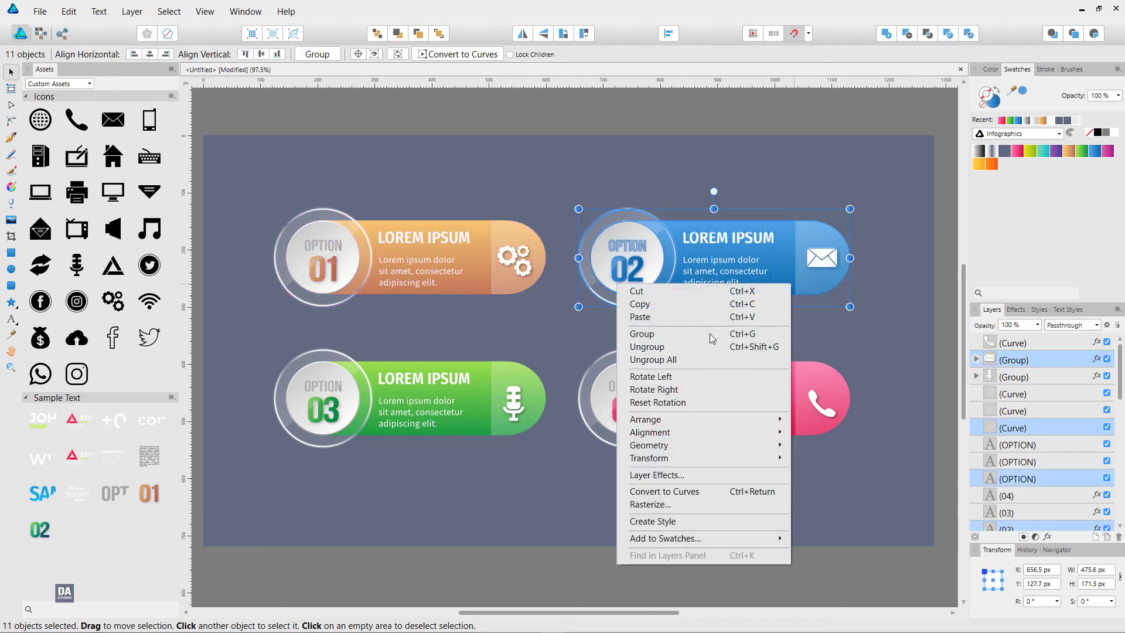
click(642, 333)
Step: Group the objects of the Option 04 and Option 03 banners separately
drag(574, 335, 853, 459)
right_click(516, 411)
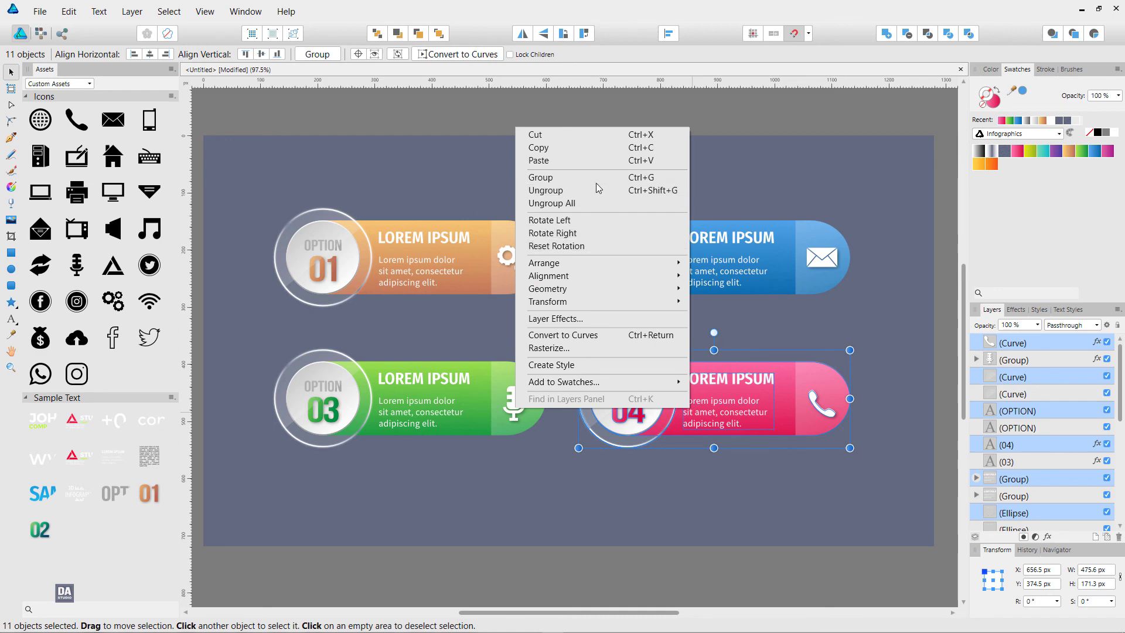
click(595, 181)
drag(255, 331, 551, 469)
right_click(489, 403)
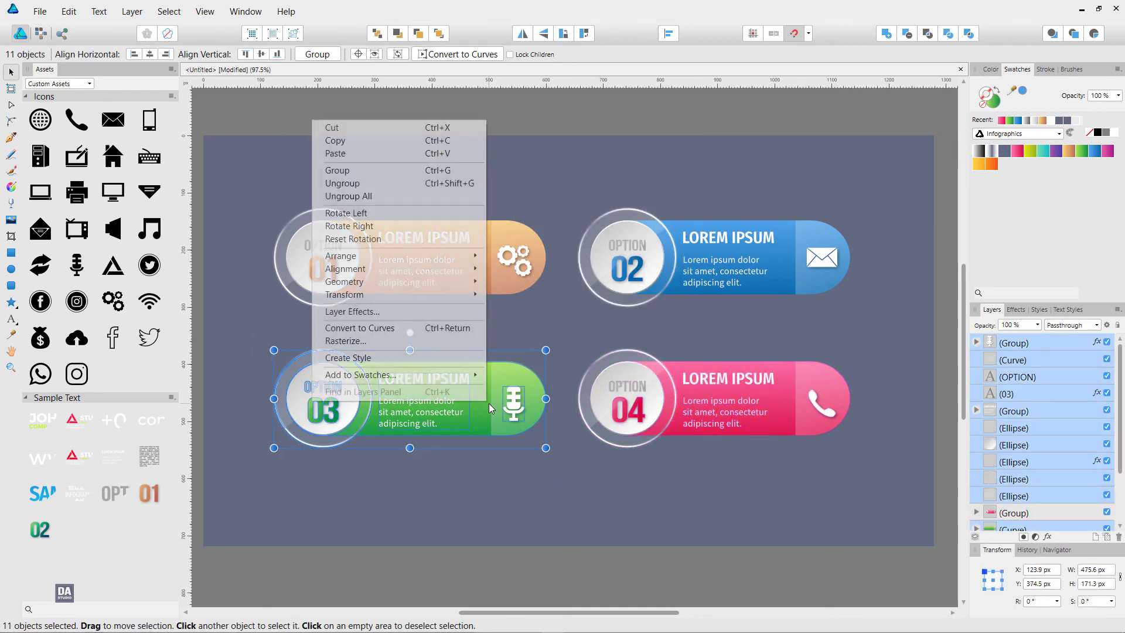
click(377, 170)
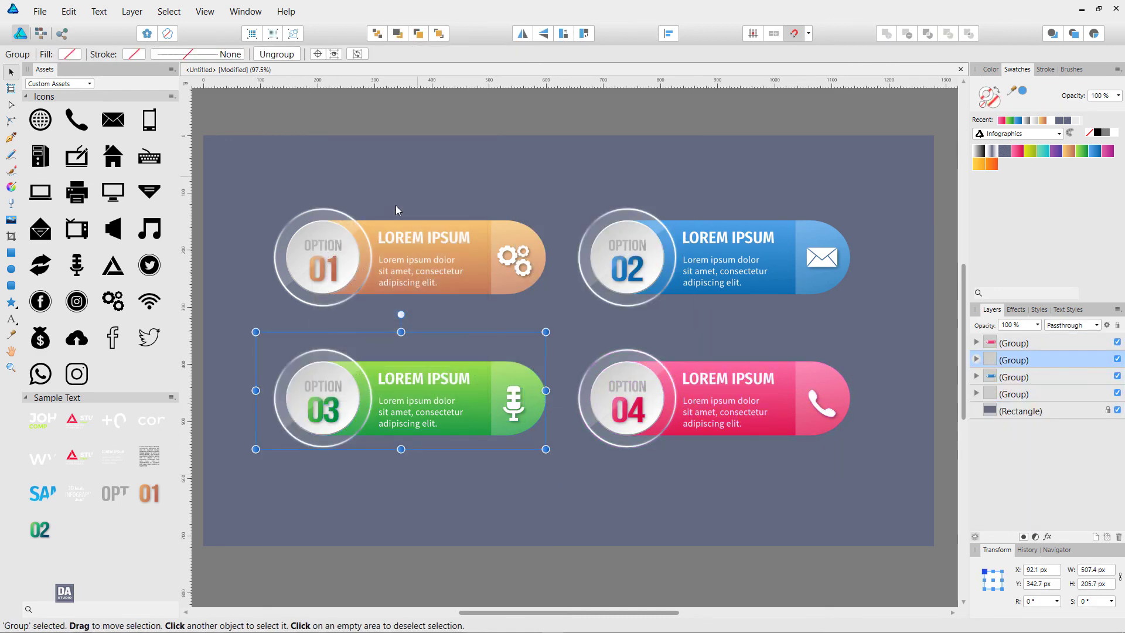
Step: Combine the four banner groups into one group and centre it vertically
drag(271, 164, 866, 476)
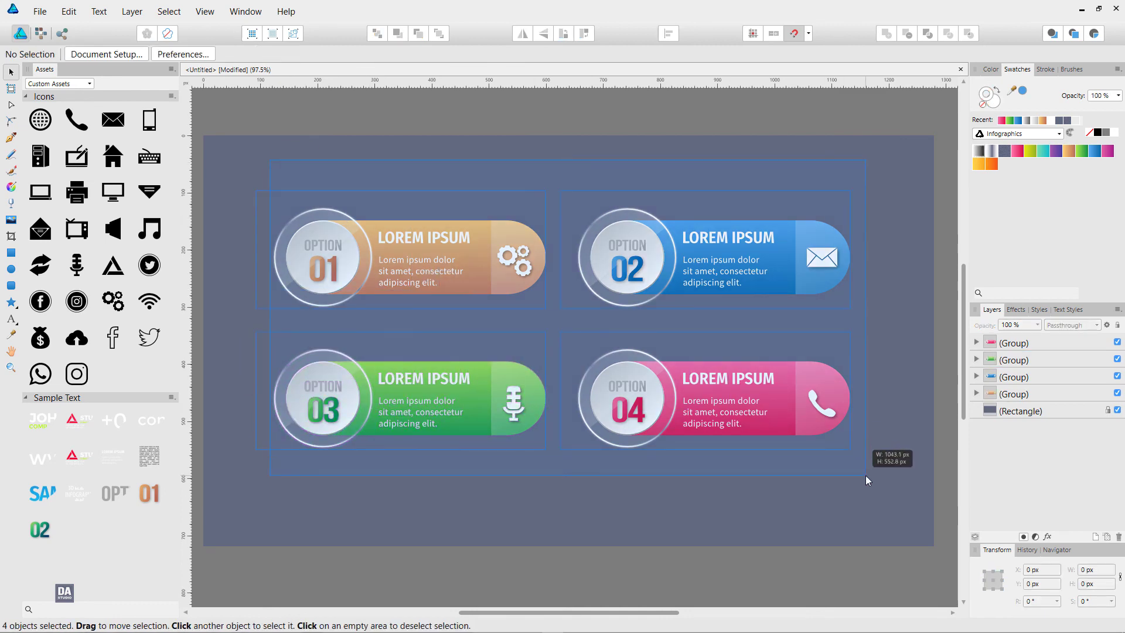
right_click(669, 370)
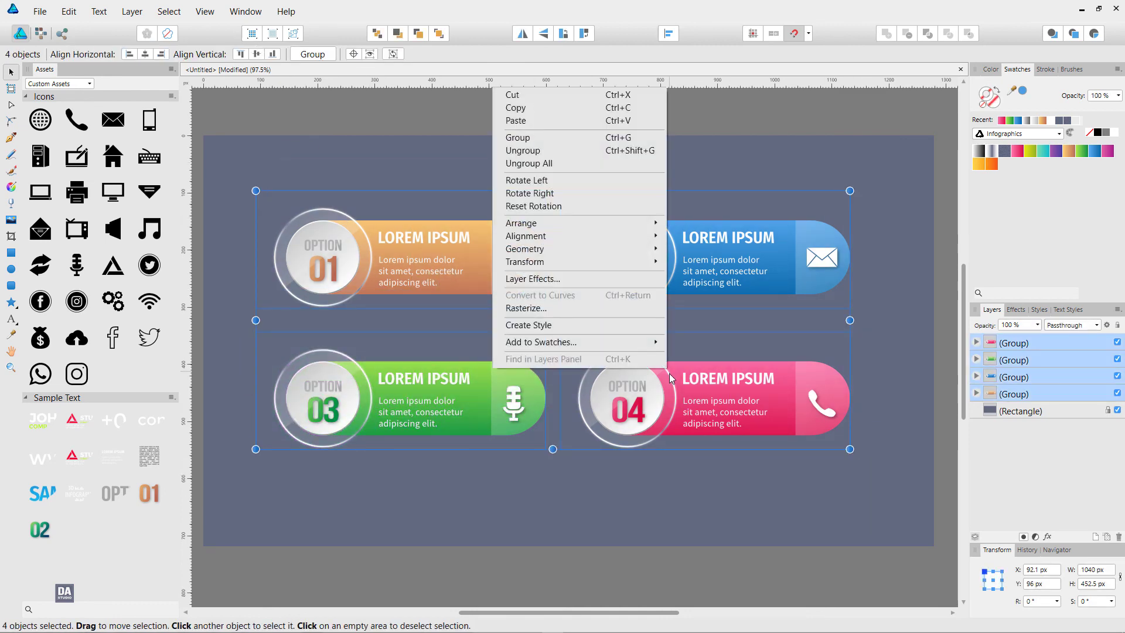
click(564, 145)
click(668, 33)
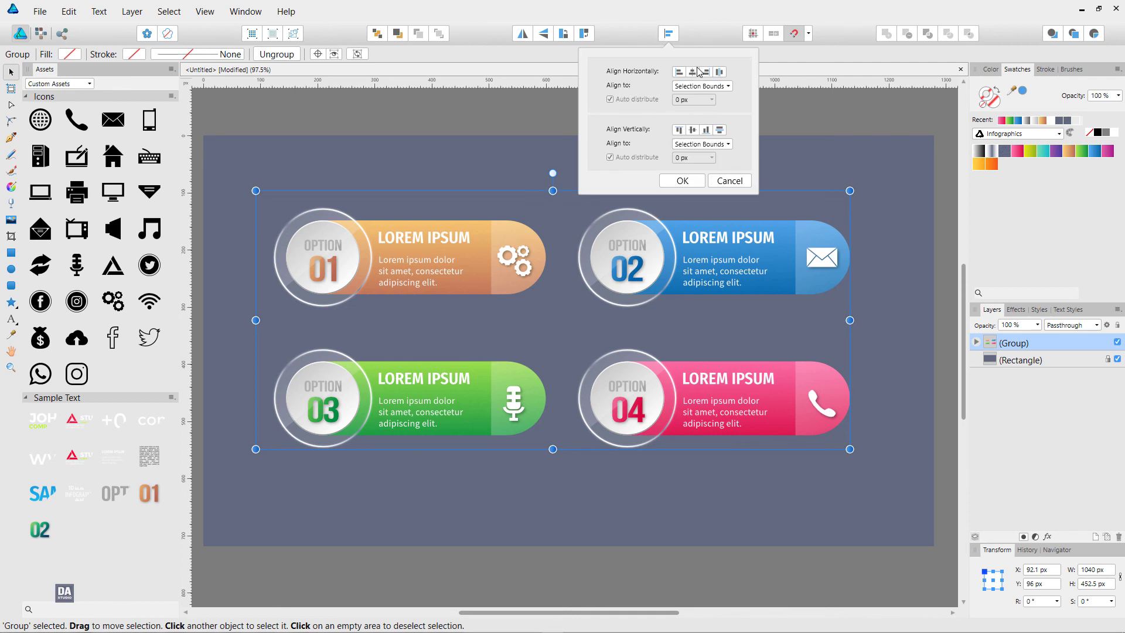
click(692, 129)
click(634, 201)
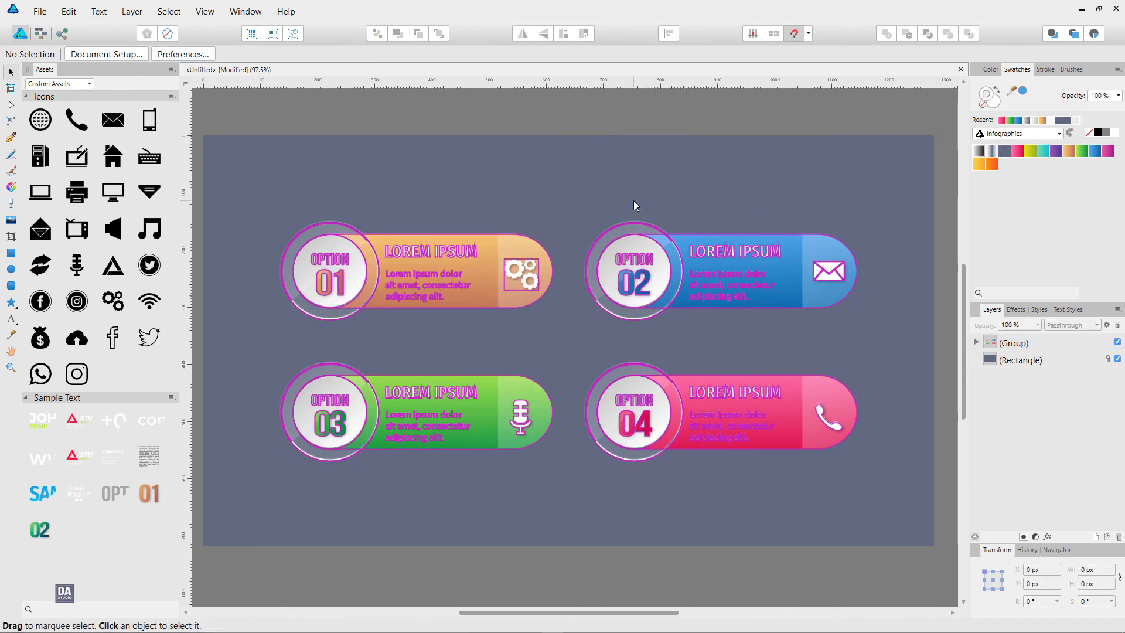